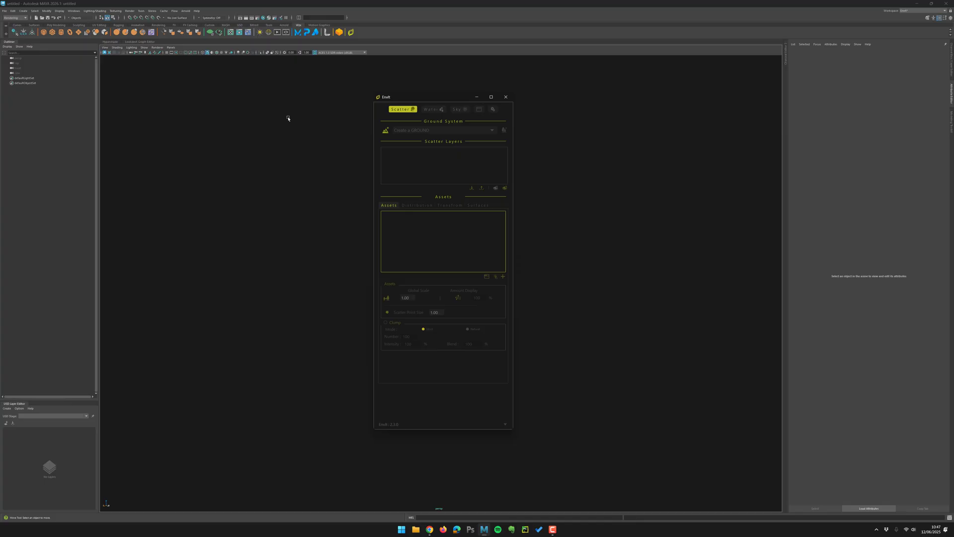
Nudge the EnvIt window slightly to the left.
{"action": "left_click_drag", "start_coordinate": [405, 100], "coordinate": [398, 99]}
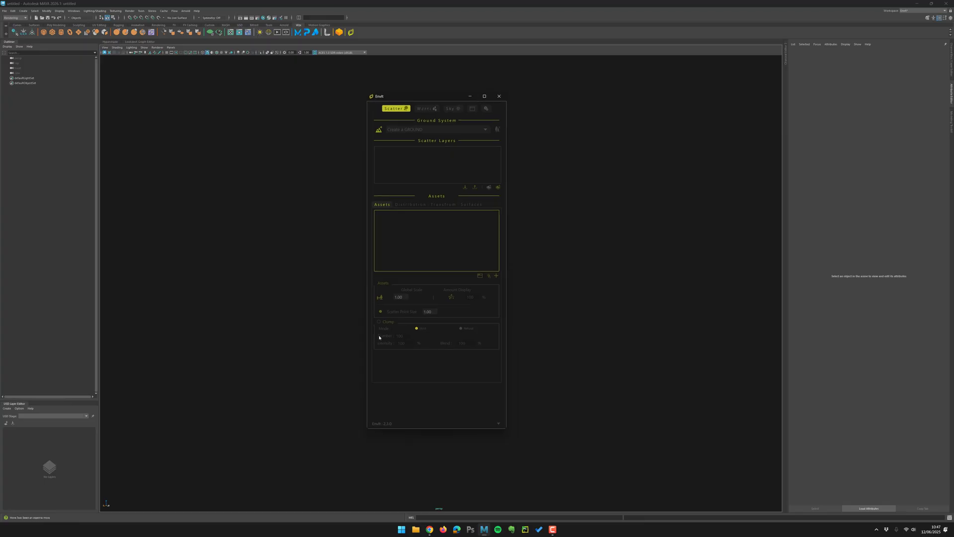
On EnvIt's settings page, check the loaded modules in the Modules Checker report.
{"action": "left_click", "coordinate": [486, 108]}
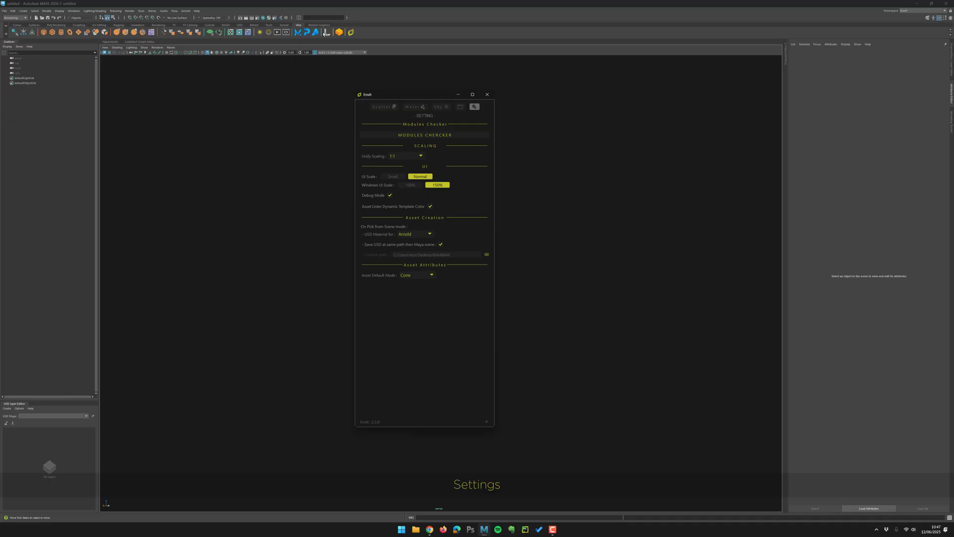
{"action": "left_click", "coordinate": [432, 136]}
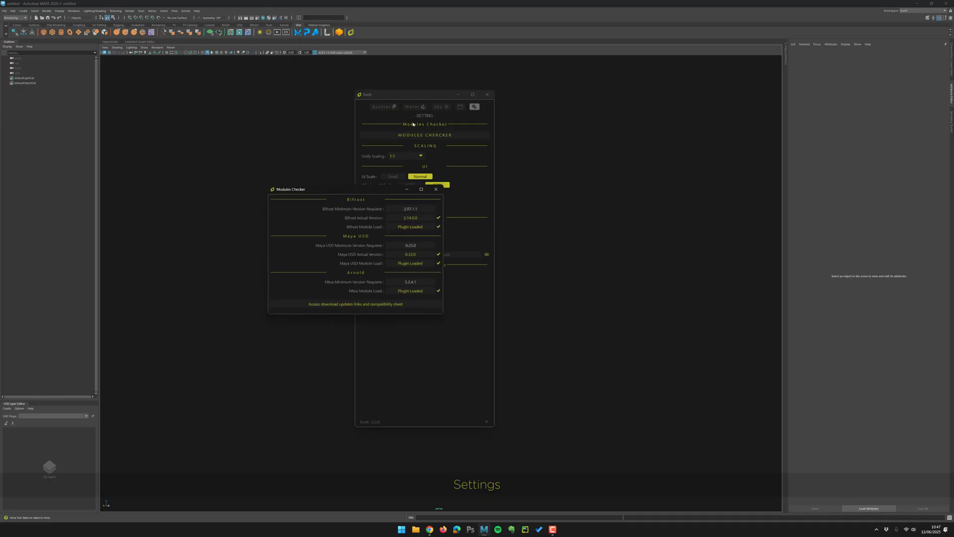
{"action": "left_click_drag", "start_coordinate": [351, 193], "coordinate": [249, 141]}
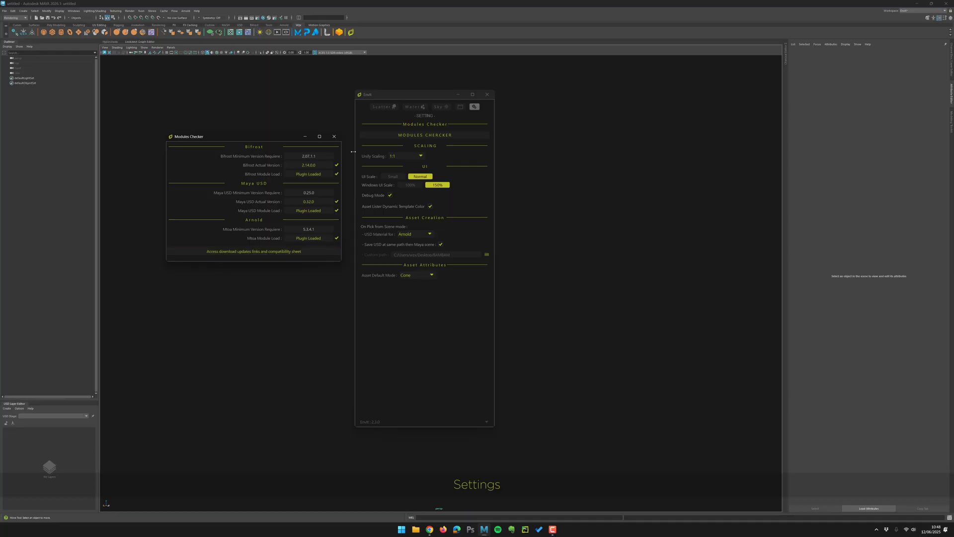
{"action": "left_click", "coordinate": [334, 137]}
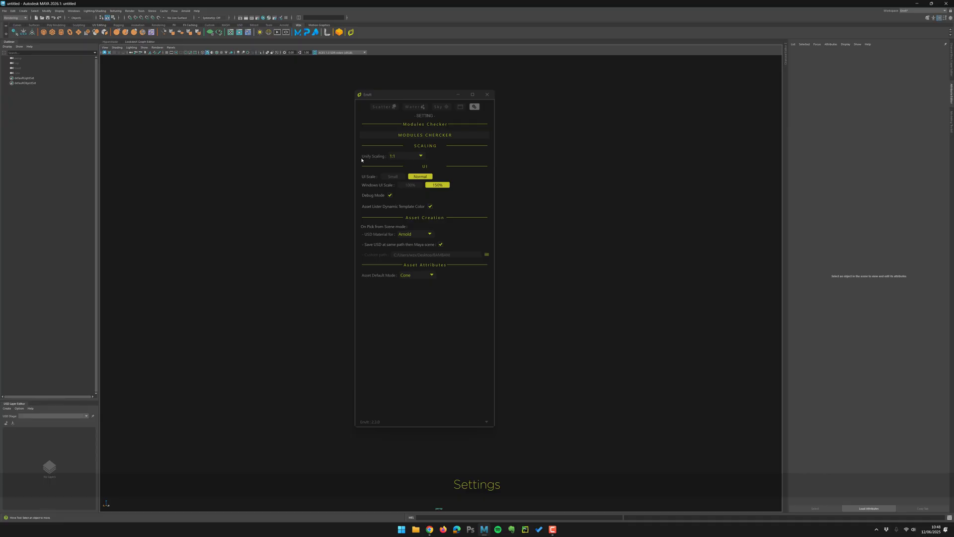
Keep Unify Scaling at 1:1 and return to the Scatter page.
{"action": "left_click", "coordinate": [405, 156]}
{"action": "left_click", "coordinate": [398, 157]}
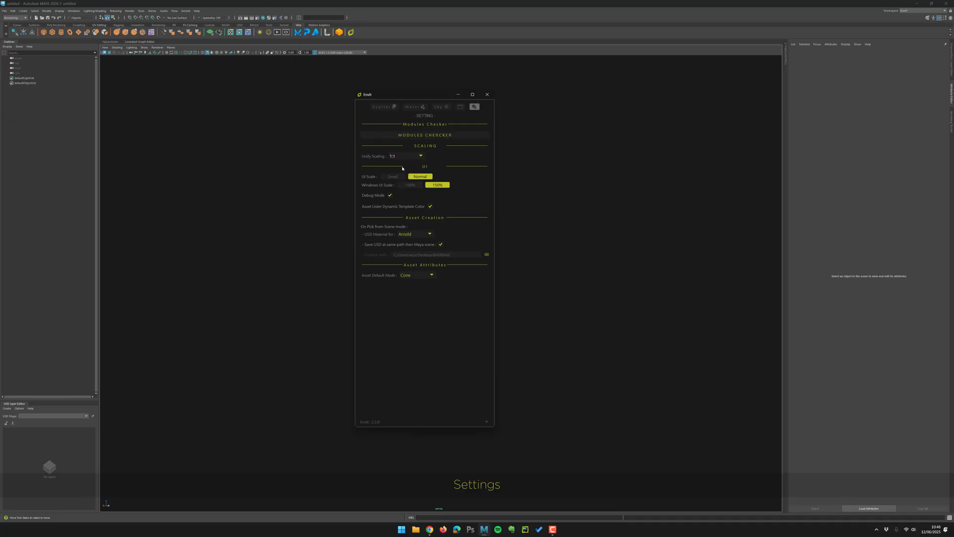
{"action": "left_click", "coordinate": [395, 105]}
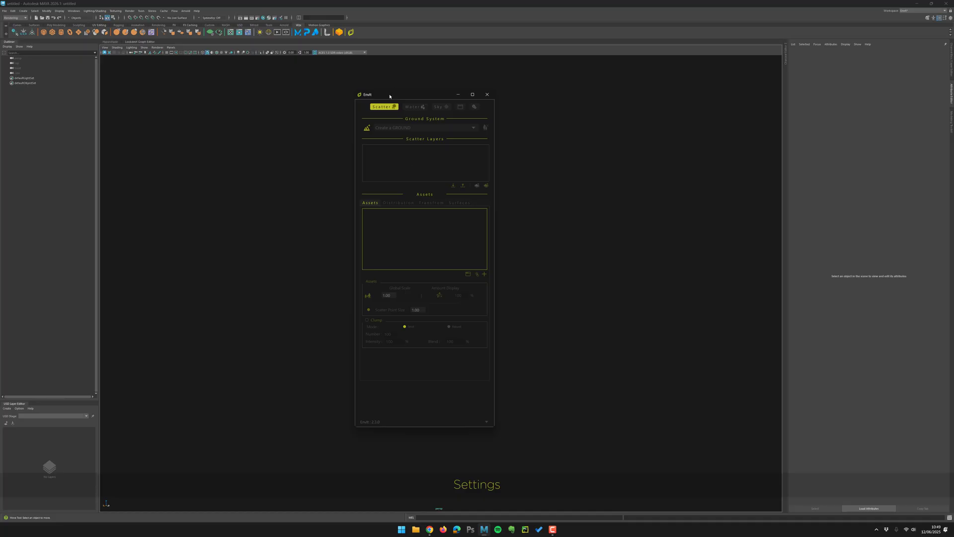
Move the EnvIt window left and scale a new polygon plane into a large ground.
{"action": "left_click_drag", "start_coordinate": [390, 96], "coordinate": [427, 97]}
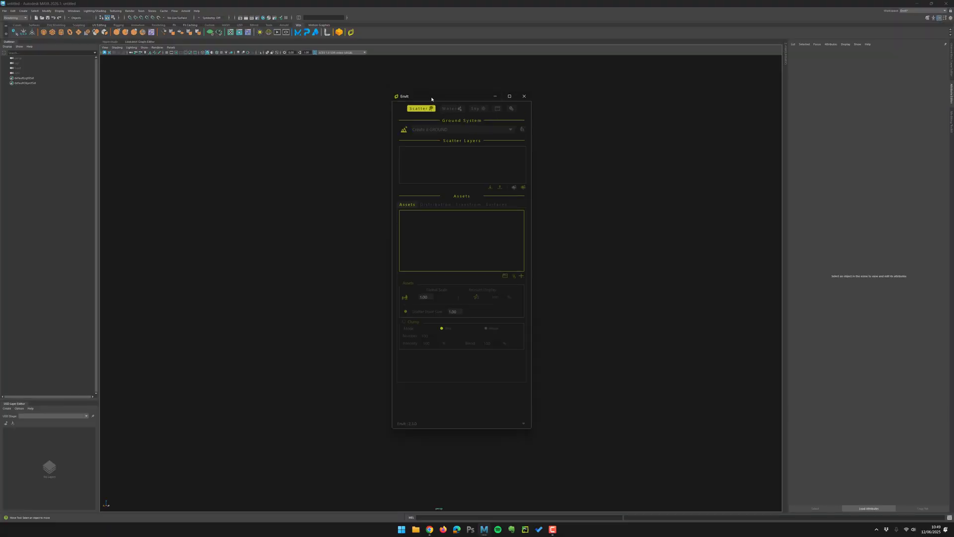
{"action": "left_click_drag", "start_coordinate": [431, 99], "coordinate": [158, 92]}
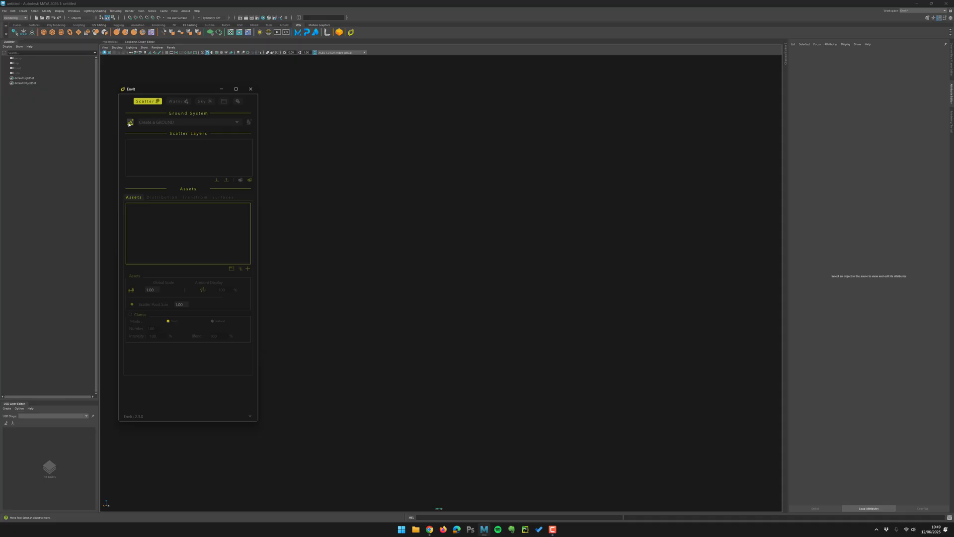
{"action": "left_click", "coordinate": [78, 32]}
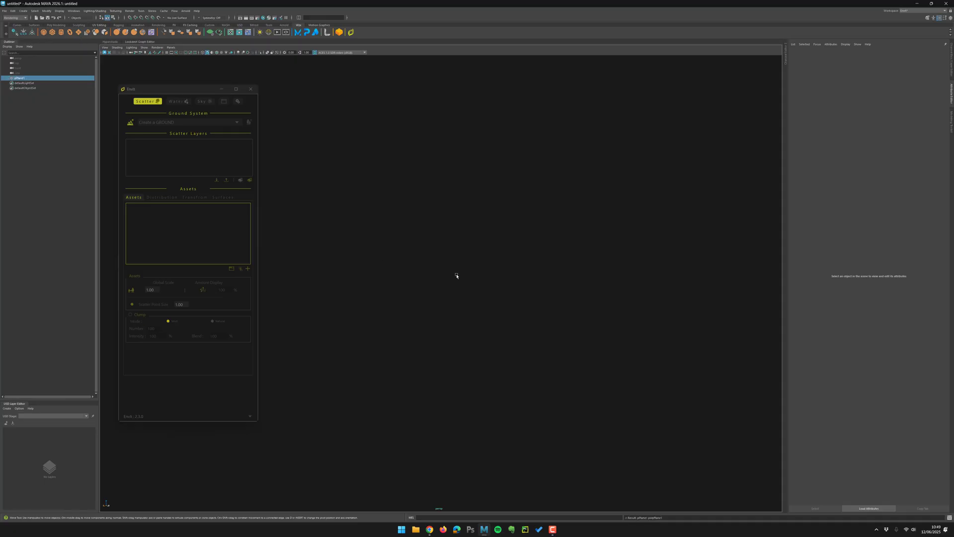
{"action": "left_click_drag", "start_coordinate": [443, 286], "coordinate": [720, 237]}
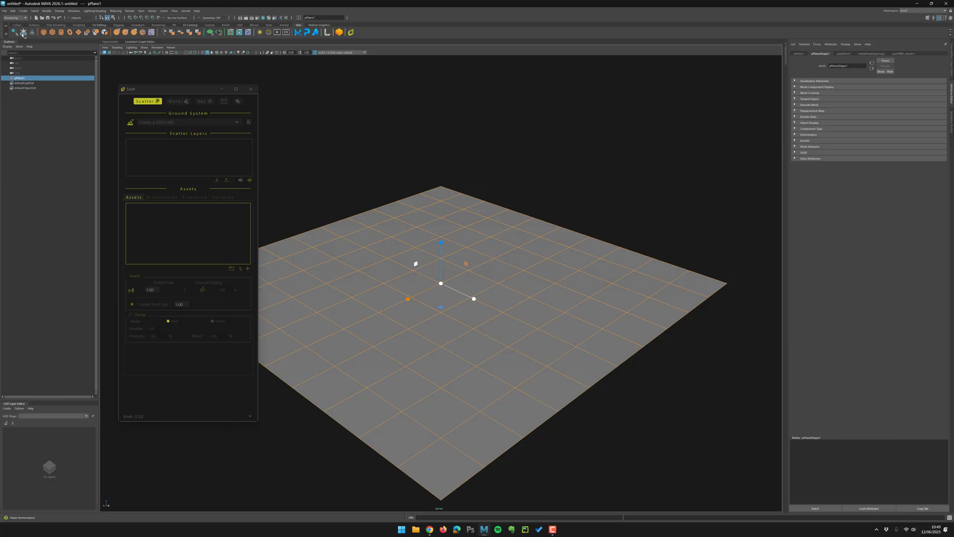
{"action": "left_click", "coordinate": [298, 198]}
{"action": "left_click", "coordinate": [408, 270]}
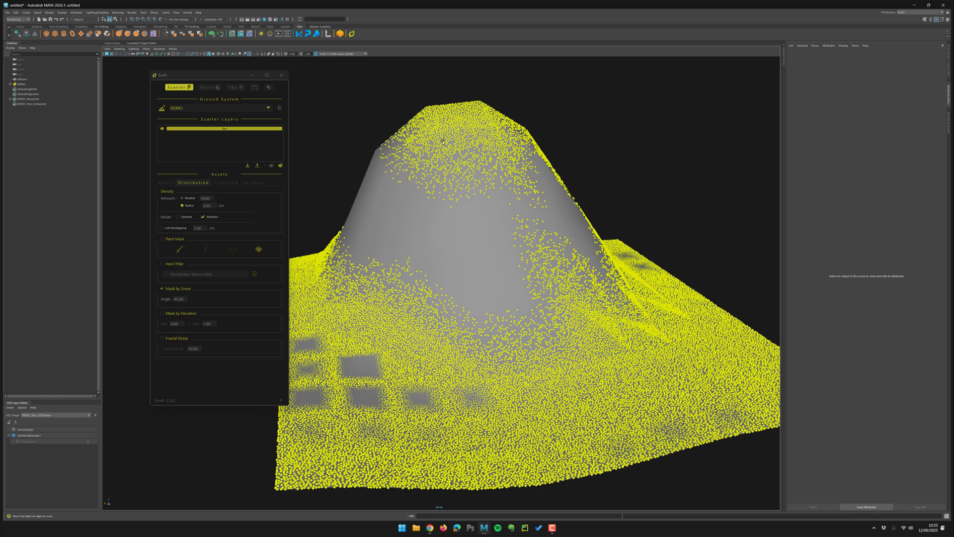
Set the Mask by Snow angle to 30 on the mountain scatter and inspect coverage.
{"action": "left_click_drag", "start_coordinate": [446, 318], "coordinate": [442, 234], "text": "alt"}
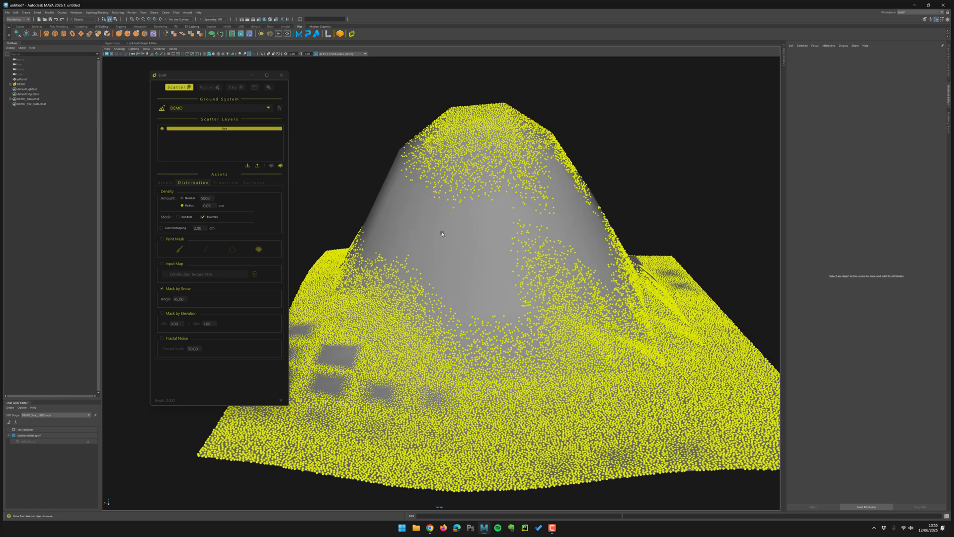
{"action": "left_click_drag", "start_coordinate": [461, 169], "coordinate": [567, 248], "text": "alt"}
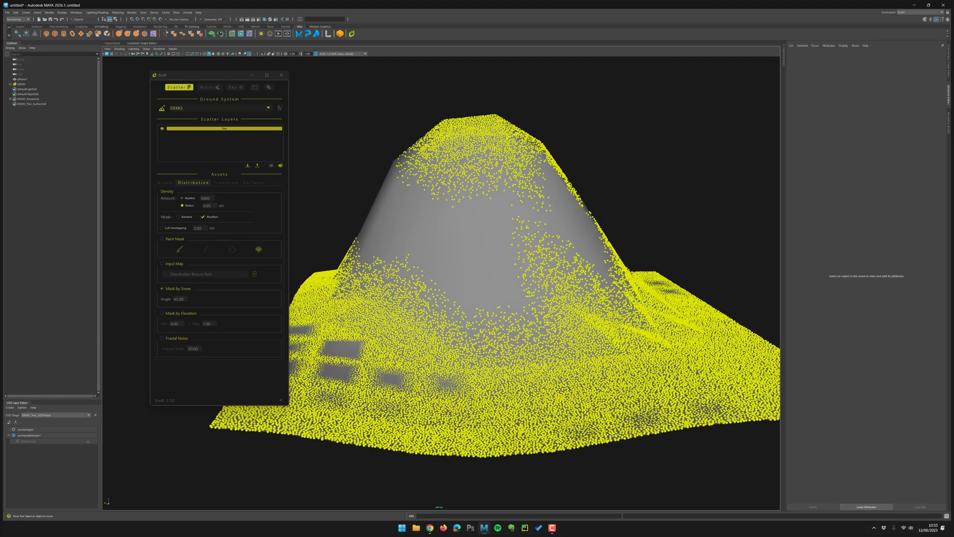
{"action": "double_click", "coordinate": [178, 299]}
{"action": "type", "text": "30"}
{"action": "key", "text": "Return"}
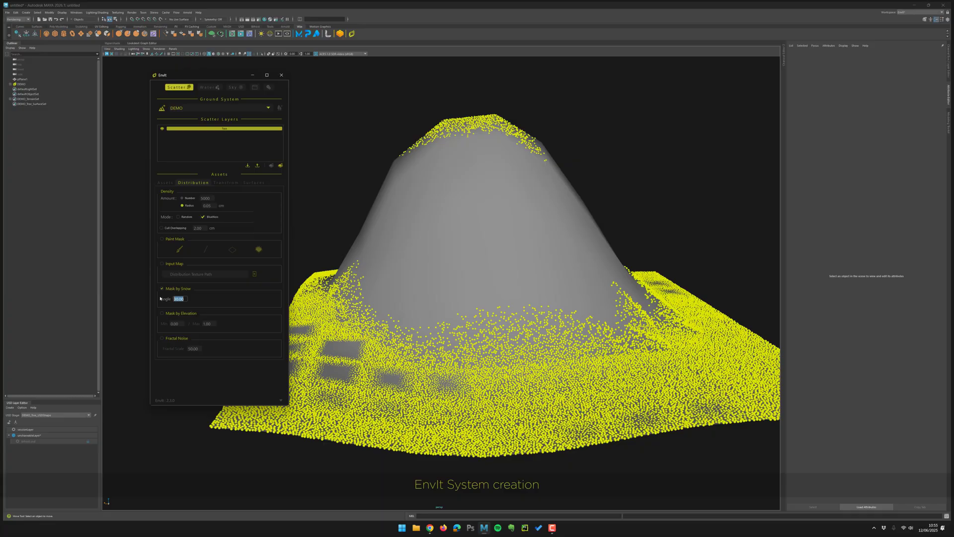
{"action": "left_click_drag", "start_coordinate": [458, 212], "coordinate": [311, 249], "text": "alt"}
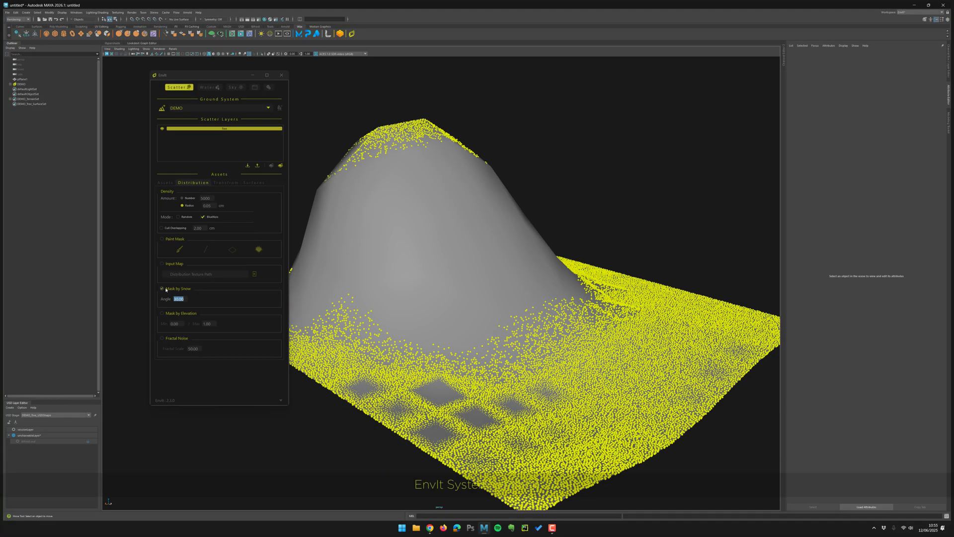
Turn off the snow mask and set the elevation mask maximum to 0.50, then 2.00.
{"action": "left_click", "coordinate": [179, 288]}
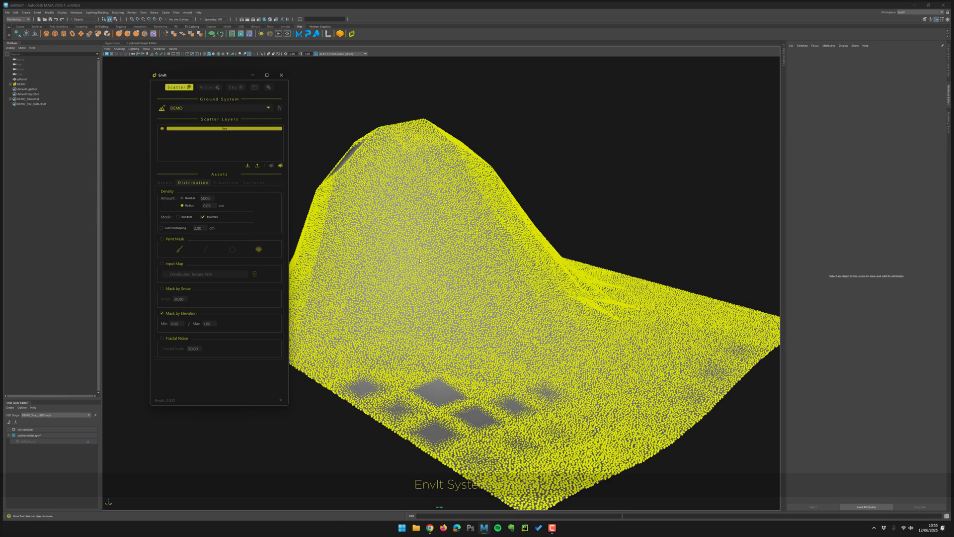
{"action": "left_click_drag", "start_coordinate": [420, 260], "coordinate": [350, 437], "text": "alt"}
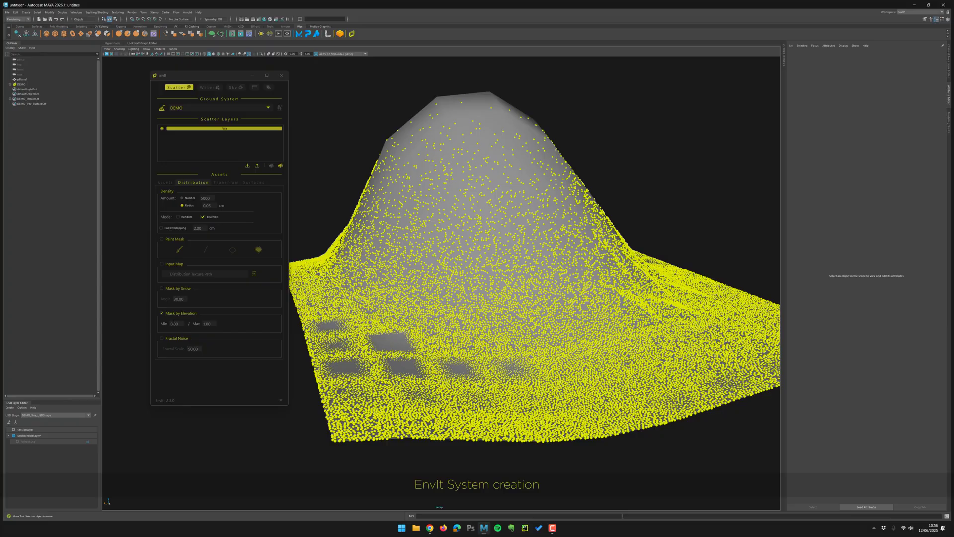
{"action": "double_click", "coordinate": [207, 323]}
{"action": "type", "text": "0"}
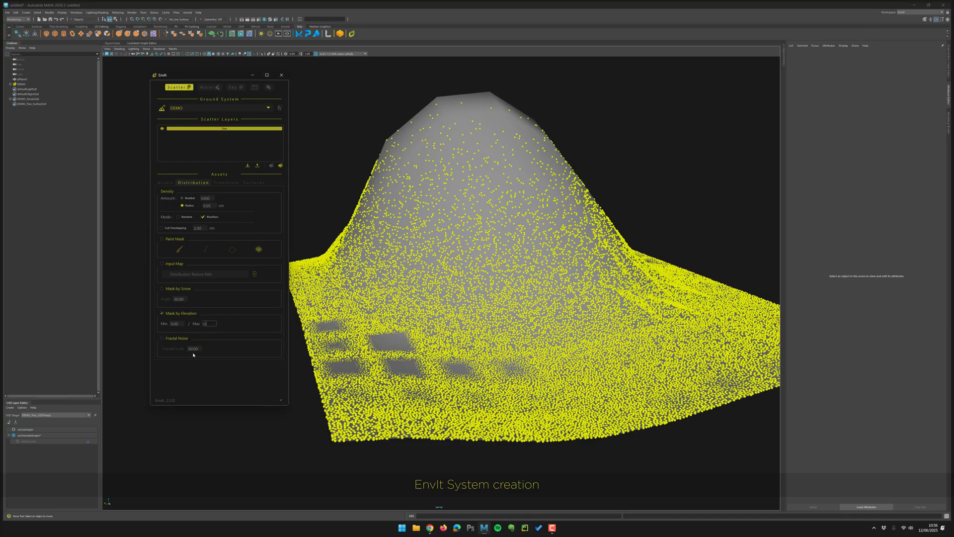
{"action": "type", "text": ".5"}
{"action": "key", "text": "Return"}
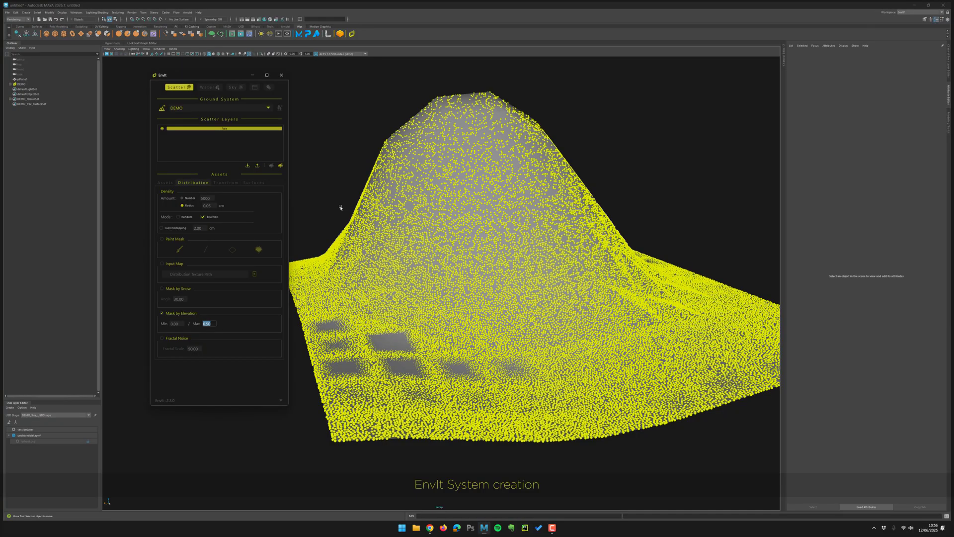
{"action": "type", "text": "2."}
{"action": "key", "text": "Return"}
Orbit down to a low side view of the hill to inspect the elevation-masked scatter.
{"action": "left_click_drag", "start_coordinate": [440, 202], "coordinate": [398, 207], "text": "alt"}
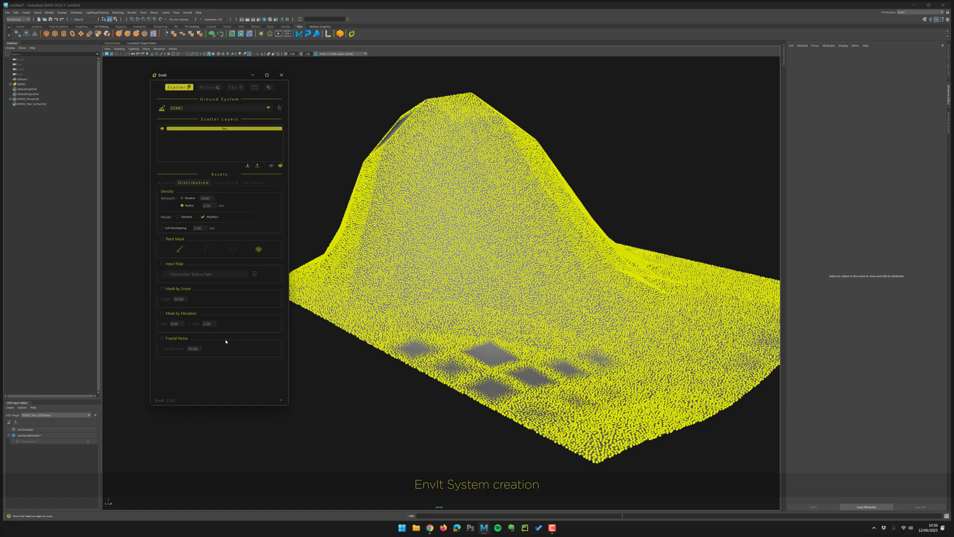
{"action": "left_click_drag", "start_coordinate": [431, 154], "coordinate": [438, 174], "text": "alt"}
{"action": "right_click_drag", "start_coordinate": [438, 174], "coordinate": [448, 163], "text": "alt"}
{"action": "left_click_drag", "start_coordinate": [449, 163], "coordinate": [217, 252], "text": "alt"}
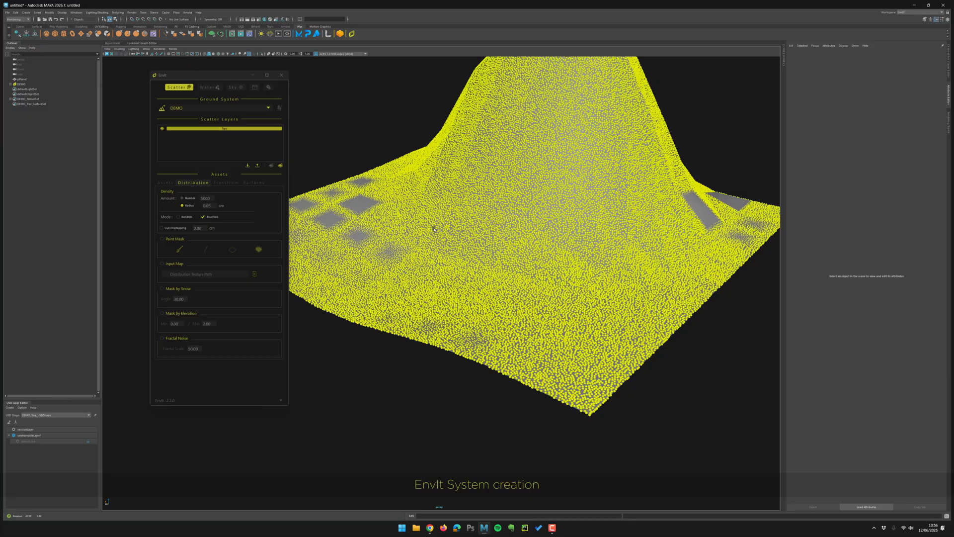
{"action": "scroll", "coordinate": [390, 255], "scroll_direction": "up", "scroll_amount": 5}
{"action": "left_click_drag", "start_coordinate": [391, 255], "coordinate": [211, 248], "text": "alt"}
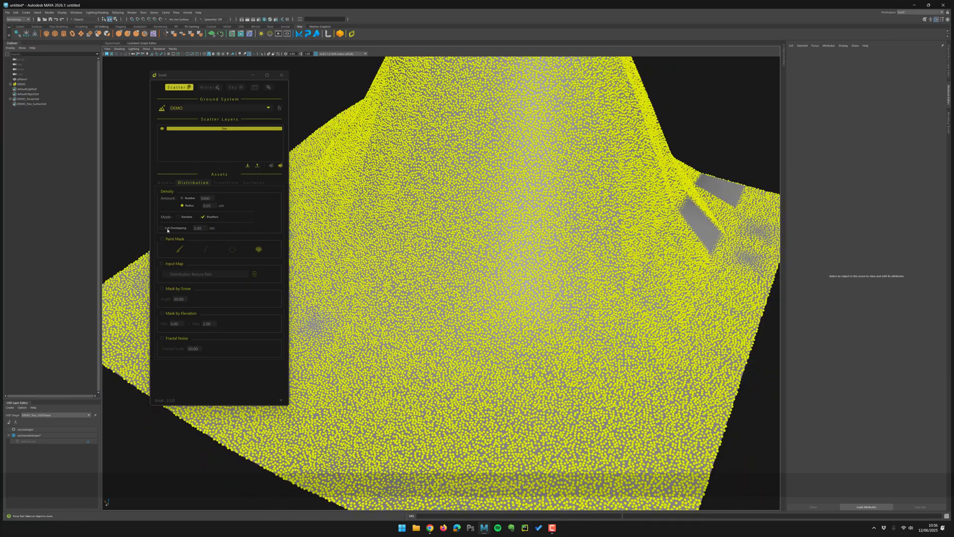
{"action": "left_click_drag", "start_coordinate": [184, 76], "coordinate": [181, 78]}
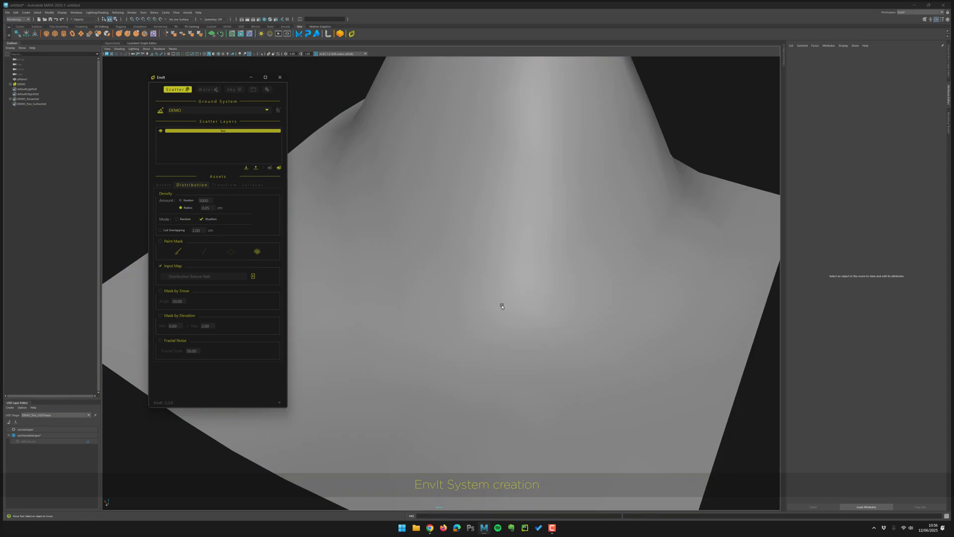
Load sourceimages/Texture/Ground_Texture.jpg as the scatter's input distribution map.
{"action": "scroll", "coordinate": [454, 258], "scroll_direction": "down", "scroll_amount": 5}
{"action": "left_click_drag", "start_coordinate": [503, 302], "coordinate": [426, 271], "text": "alt"}
{"action": "scroll", "coordinate": [426, 271], "scroll_direction": "up", "scroll_amount": 5}
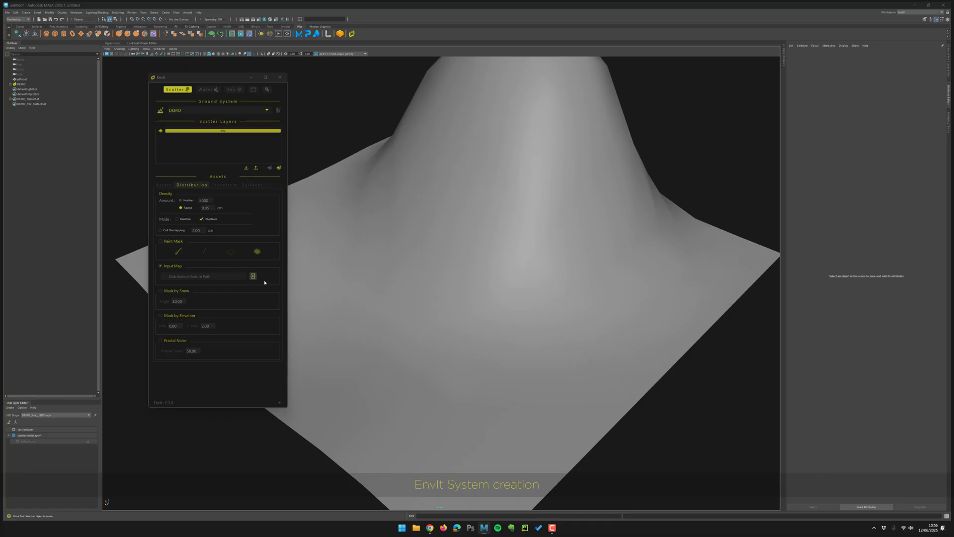
{"action": "left_click", "coordinate": [253, 276]}
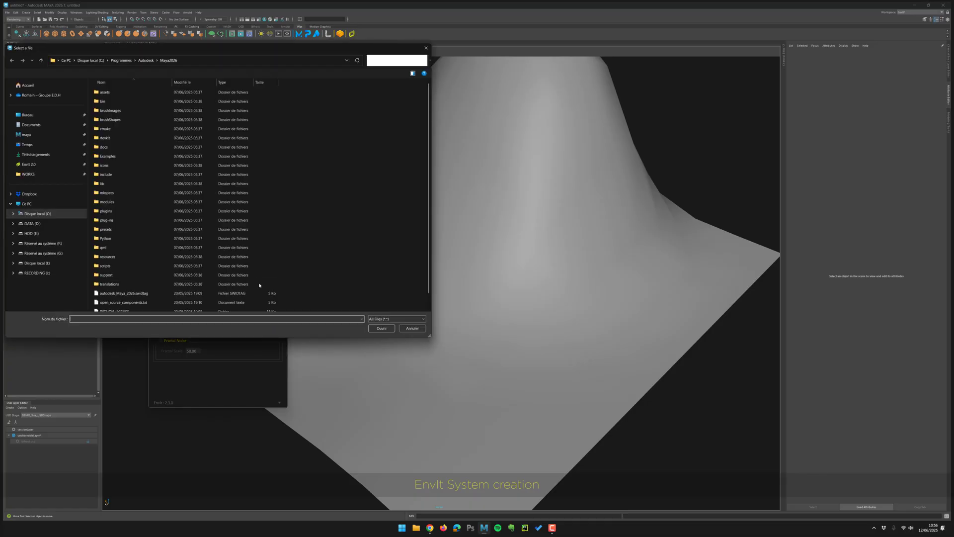
{"action": "left_click", "coordinate": [34, 164]}
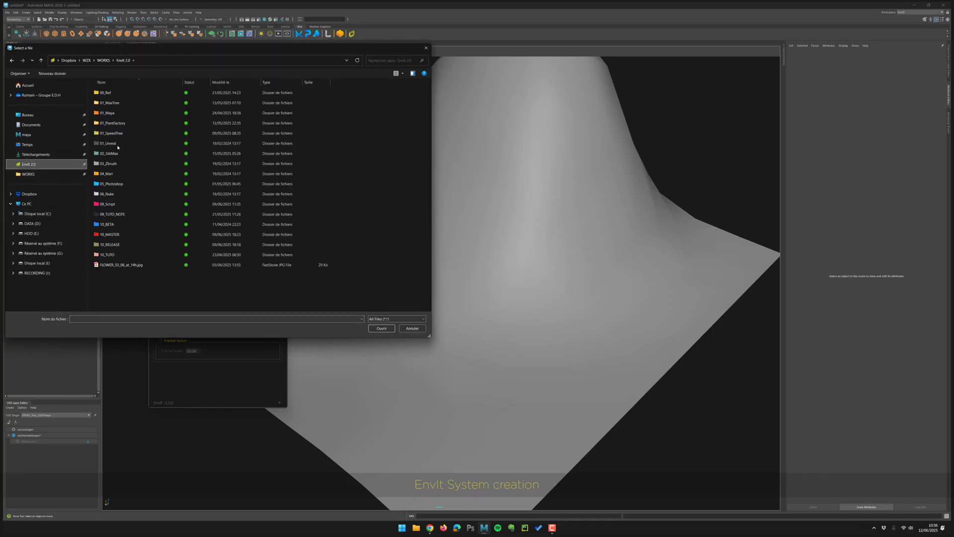
{"action": "double_click", "coordinate": [118, 115]}
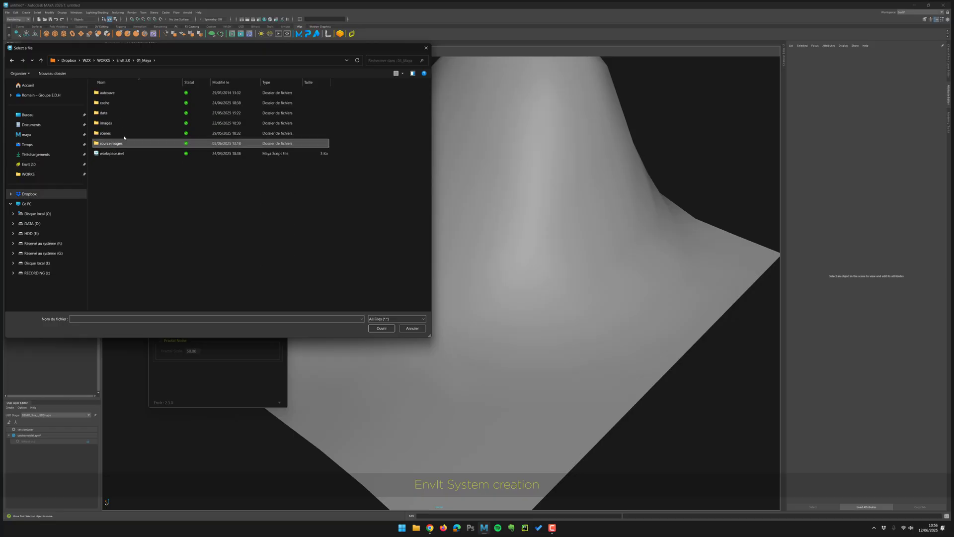
{"action": "double_click", "coordinate": [122, 143]}
{"action": "left_click", "coordinate": [123, 125]}
{"action": "double_click", "coordinate": [125, 124]}
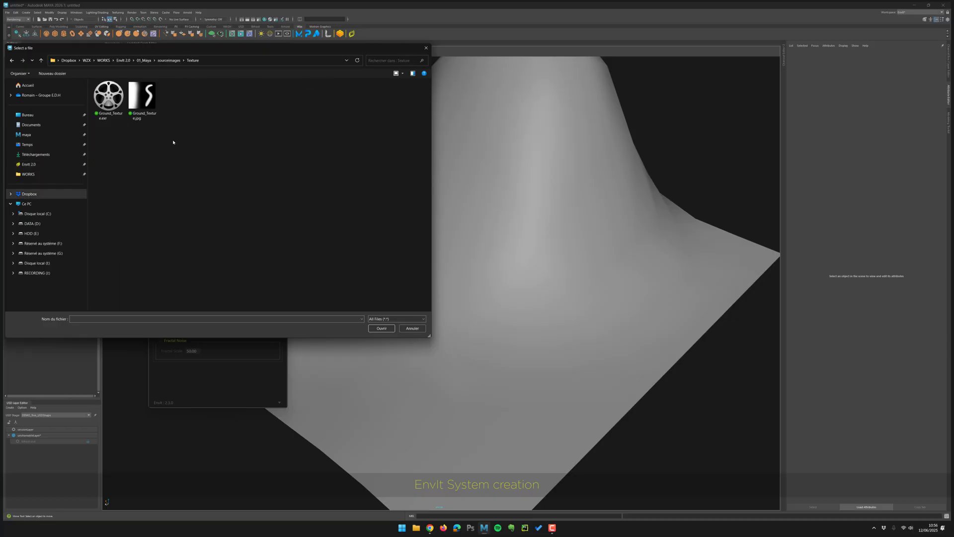
{"action": "double_click", "coordinate": [143, 102]}
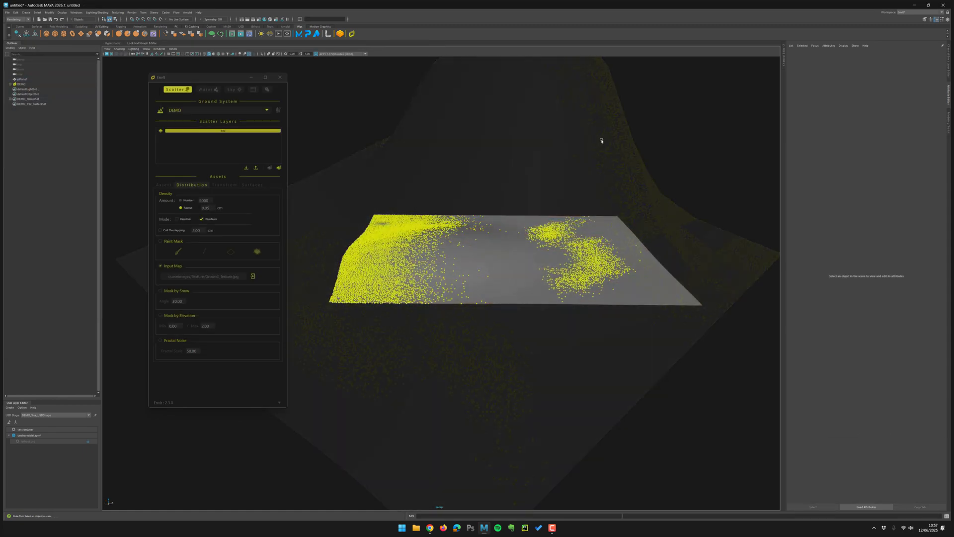
Orbit to look down on the plane scattered by the texture pattern.
{"action": "left_click_drag", "start_coordinate": [601, 141], "coordinate": [546, 248], "text": "alt"}
{"action": "scroll", "coordinate": [522, 291], "scroll_direction": "up", "scroll_amount": 5}
{"action": "left_click_drag", "start_coordinate": [521, 292], "coordinate": [537, 199], "text": "alt"}
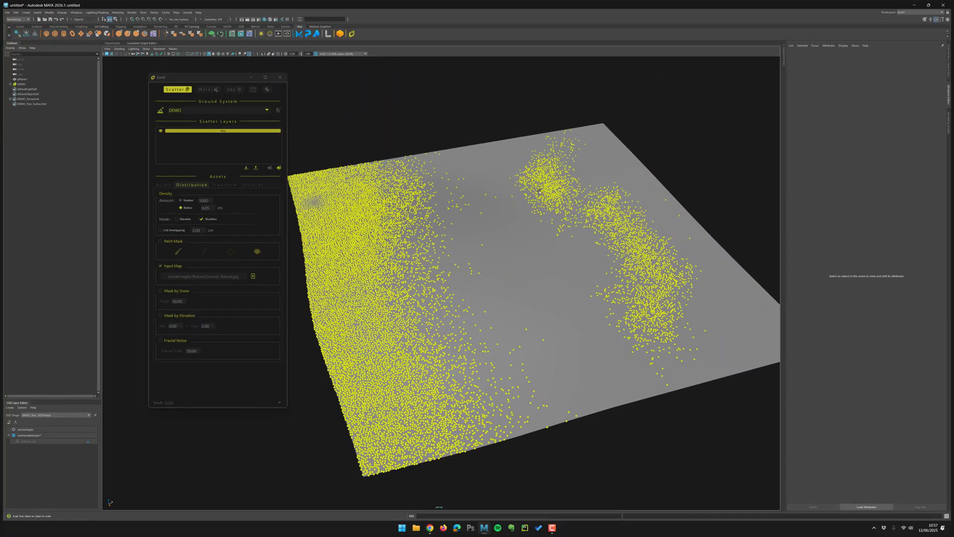
Turn off Input Map distribution and bring up the Paint Mask painting window.
{"action": "left_click_drag", "start_coordinate": [625, 310], "coordinate": [558, 240], "text": "alt"}
{"action": "scroll", "coordinate": [558, 239], "scroll_direction": "down", "scroll_amount": 3}
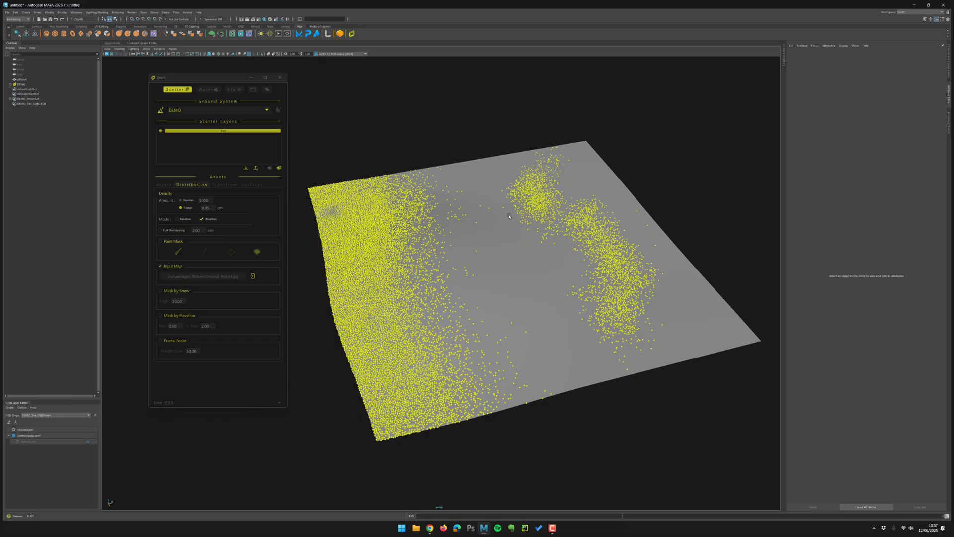
{"action": "left_click", "coordinate": [160, 266]}
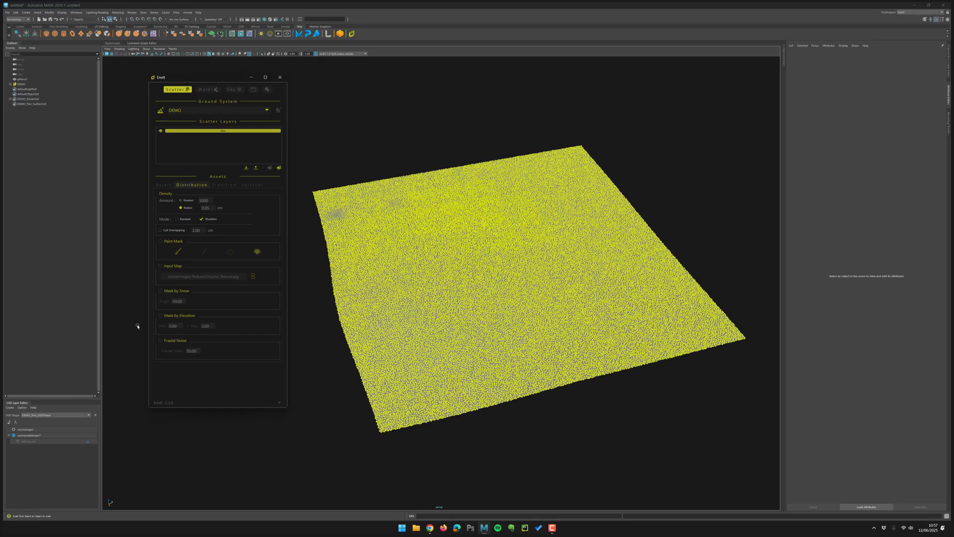
{"action": "left_click", "coordinate": [161, 241]}
{"action": "scroll", "coordinate": [399, 240], "scroll_direction": "up", "scroll_amount": 5}
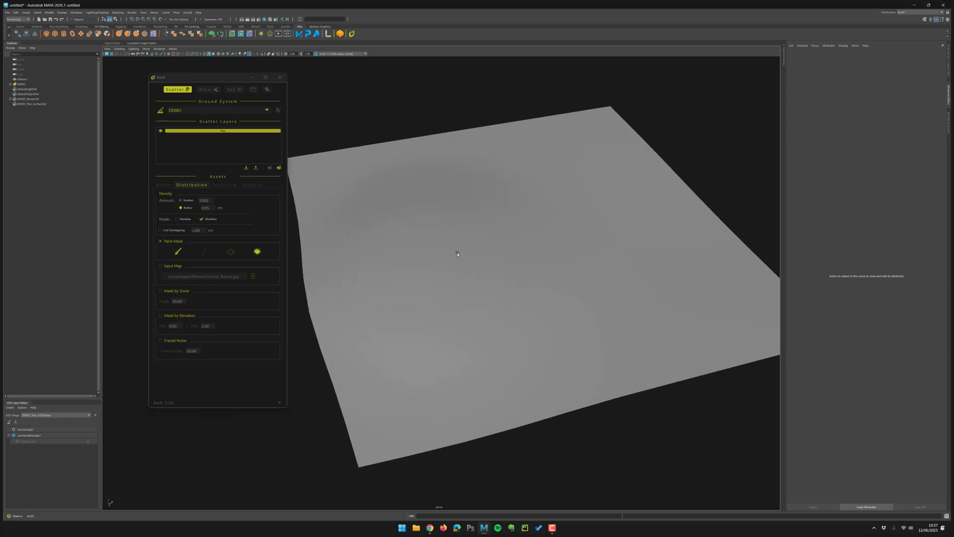
{"action": "left_click", "coordinate": [160, 242]}
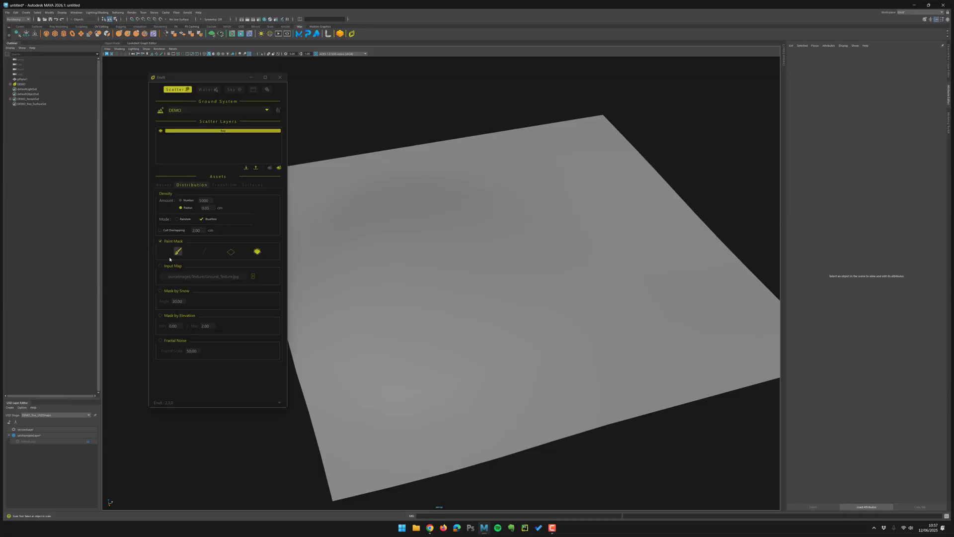
{"action": "left_click", "coordinate": [178, 252]}
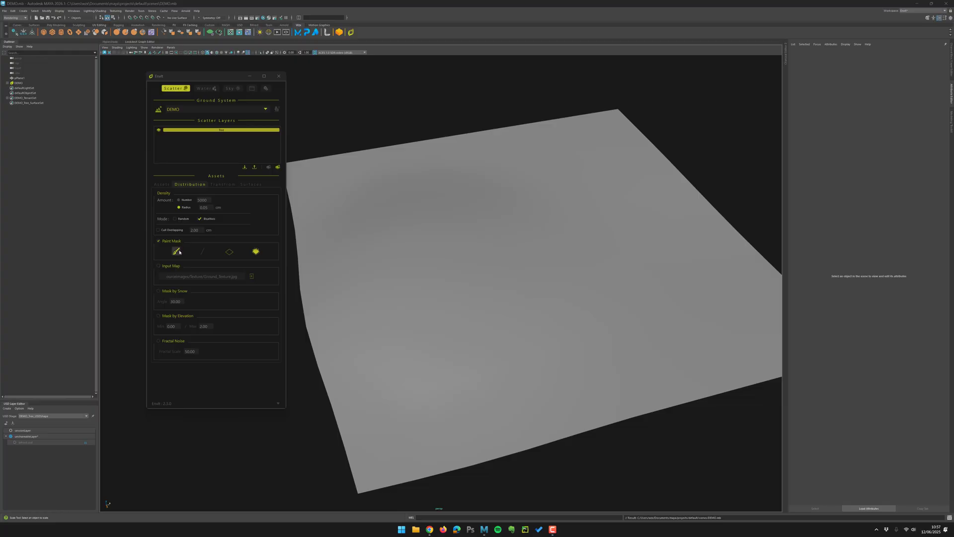
{"action": "left_click", "coordinate": [177, 251]}
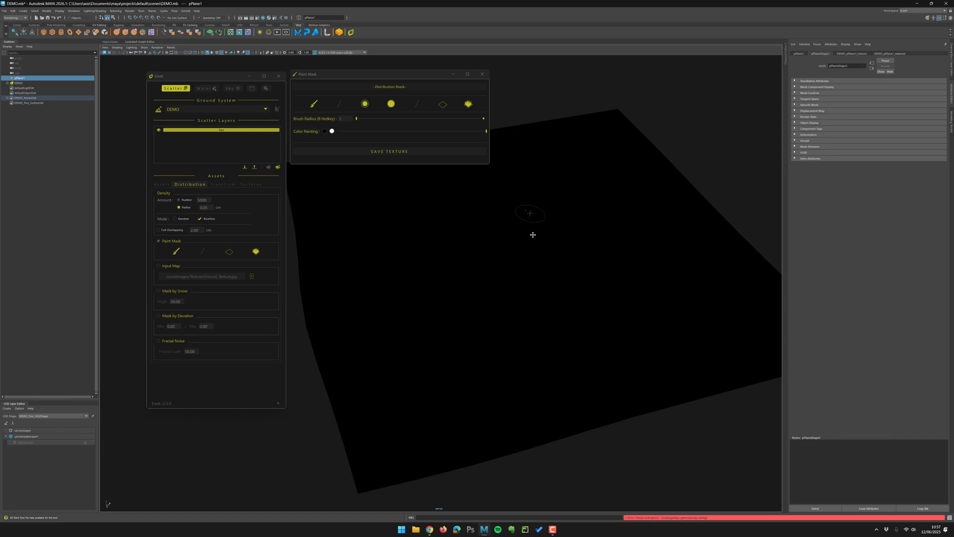
Paint white mask strokes across the plane, filling in the lower-left area.
{"action": "left_click_drag", "start_coordinate": [532, 234], "coordinate": [442, 230], "text": "alt"}
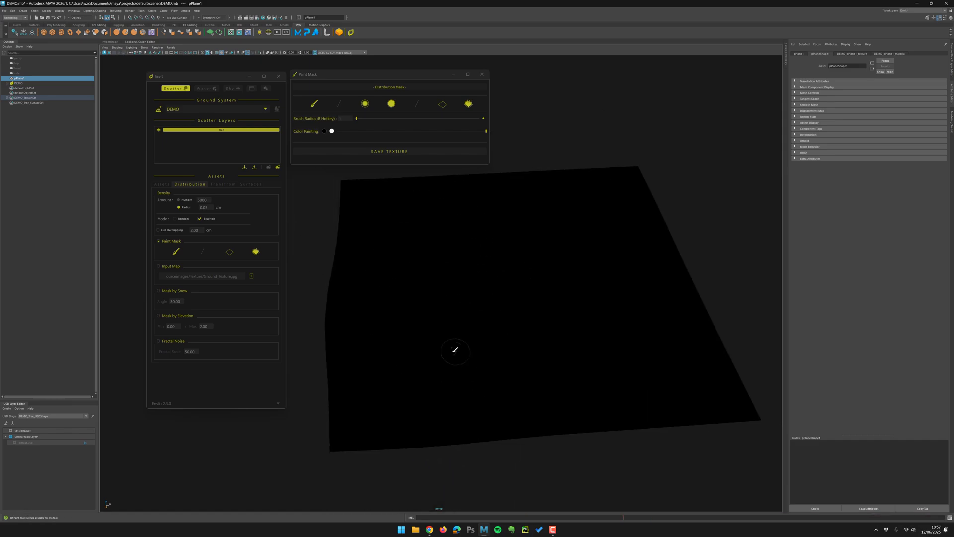
{"action": "mouse_move", "coordinate": [454, 347]}
{"action": "left_mouse_down", "text": "alt"}
{"action": "mouse_move", "coordinate": [467, 283]}
{"action": "mouse_move", "coordinate": [412, 221]}
{"action": "left_mouse_up", "text": "alt"}
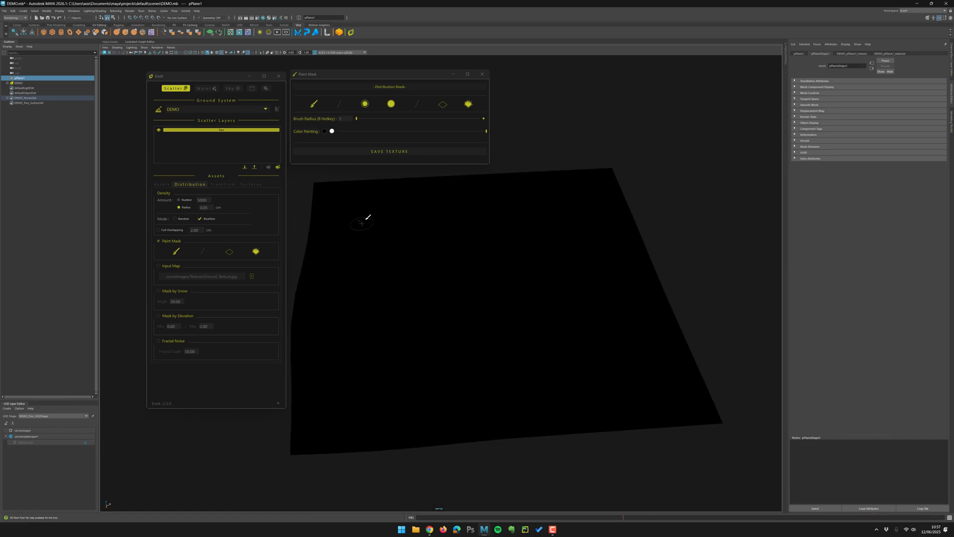
{"action": "mouse_move", "coordinate": [380, 251]}
{"action": "left_mouse_down"}
{"action": "mouse_move", "coordinate": [404, 341]}
{"action": "mouse_move", "coordinate": [500, 368]}
{"action": "mouse_move", "coordinate": [667, 342]}
{"action": "mouse_move", "coordinate": [596, 293]}
{"action": "mouse_move", "coordinate": [530, 273]}
{"action": "mouse_move", "coordinate": [559, 270]}
{"action": "left_mouse_up"}
{"action": "mouse_move", "coordinate": [422, 371]}
{"action": "left_mouse_down", "text": "alt"}
{"action": "mouse_move", "coordinate": [448, 357]}
{"action": "mouse_move", "coordinate": [394, 321]}
{"action": "mouse_move", "coordinate": [443, 345]}
{"action": "left_mouse_up", "text": "alt"}
{"action": "mouse_move", "coordinate": [650, 305]}
{"action": "left_mouse_down", "text": "alt"}
{"action": "mouse_move", "coordinate": [607, 240]}
{"action": "mouse_move", "coordinate": [641, 233]}
{"action": "mouse_move", "coordinate": [500, 341]}
{"action": "left_mouse_up", "text": "alt"}
{"action": "mouse_move", "coordinate": [499, 340]}
{"action": "left_mouse_down", "text": "alt"}
{"action": "mouse_move", "coordinate": [571, 288]}
{"action": "mouse_move", "coordinate": [552, 290]}
{"action": "left_mouse_up", "text": "alt"}
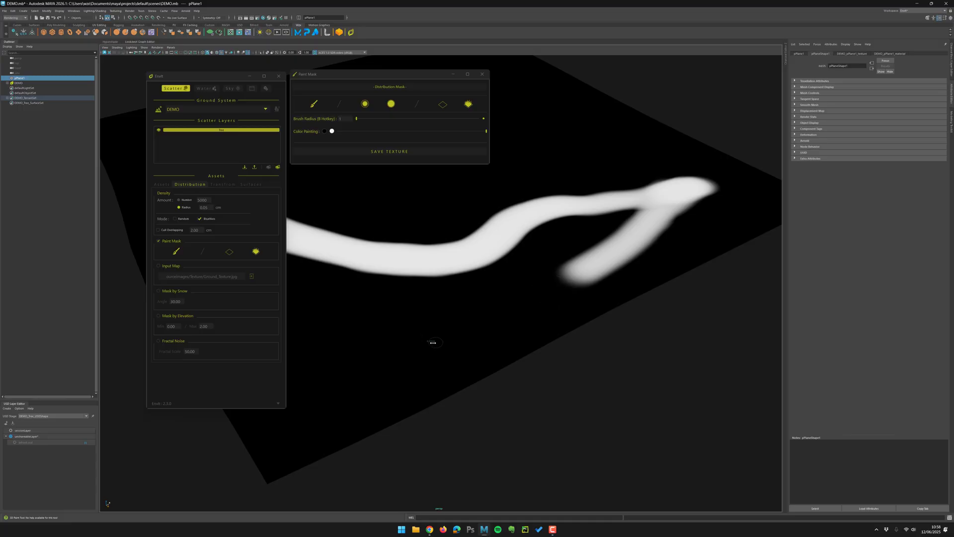
{"action": "left_click_drag", "start_coordinate": [321, 419], "coordinate": [431, 369]}
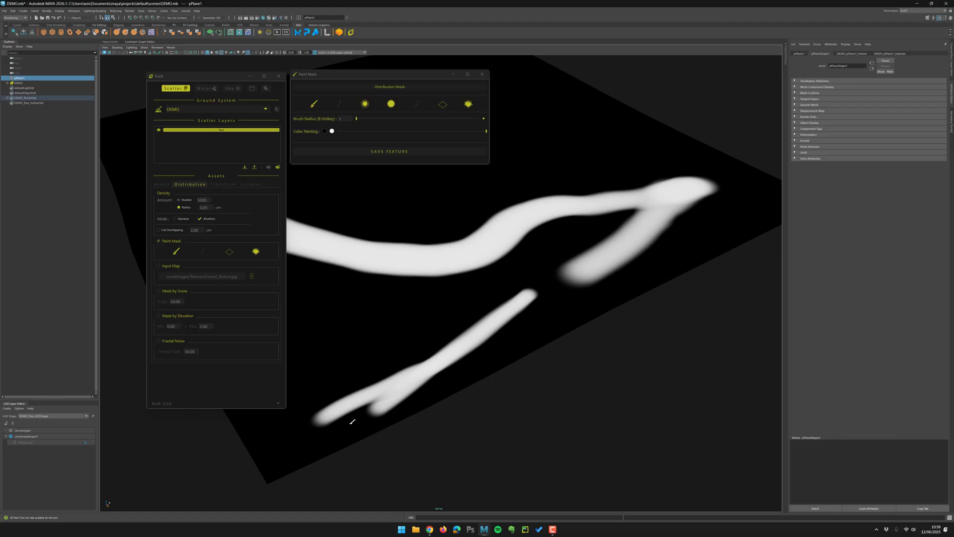
{"action": "left_click_drag", "start_coordinate": [321, 392], "coordinate": [459, 323]}
{"action": "left_click_drag", "start_coordinate": [378, 332], "coordinate": [534, 291]}
{"action": "left_click_drag", "start_coordinate": [320, 340], "coordinate": [492, 294]}
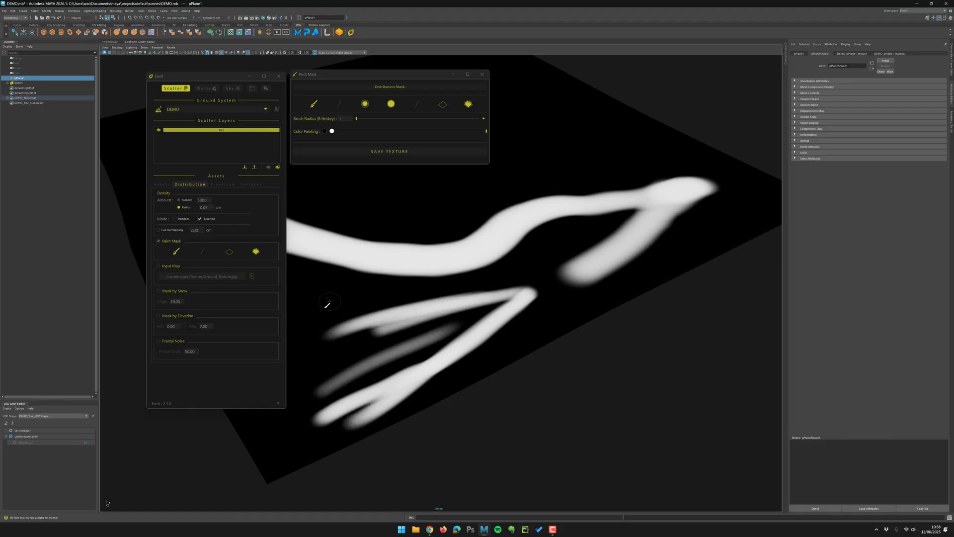
{"action": "mouse_move", "coordinate": [328, 302]}
{"action": "left_mouse_down"}
{"action": "mouse_move", "coordinate": [311, 405]}
{"action": "mouse_move", "coordinate": [378, 348]}
{"action": "left_mouse_up"}
{"action": "left_click_drag", "start_coordinate": [348, 388], "coordinate": [380, 343]}
{"action": "key", "text": "f"}
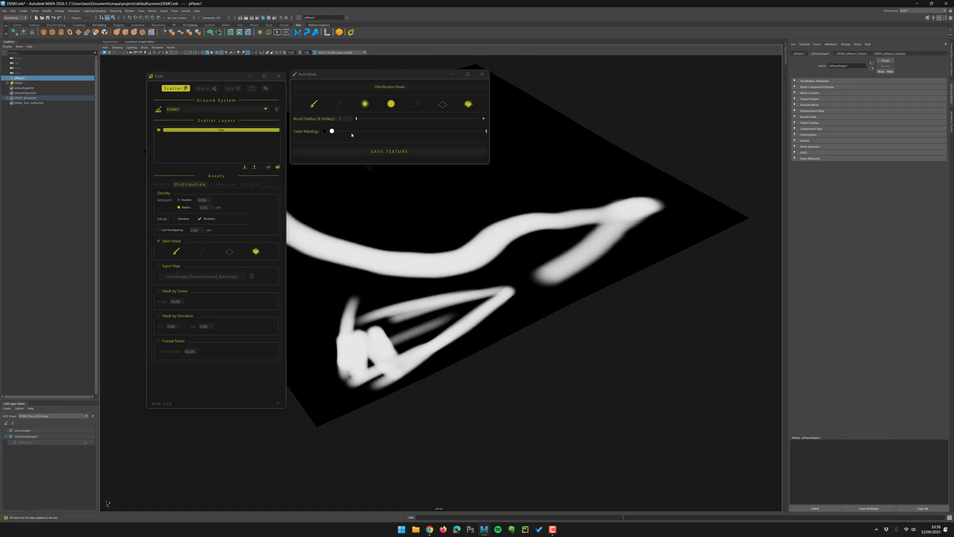
Cut black through the upper white stroke and save the mask texture.
{"action": "left_click", "coordinate": [351, 132]}
{"action": "mouse_move", "coordinate": [390, 269]}
{"action": "left_mouse_down"}
{"action": "mouse_move", "coordinate": [431, 256]}
{"action": "mouse_move", "coordinate": [450, 262]}
{"action": "mouse_move", "coordinate": [388, 270]}
{"action": "mouse_move", "coordinate": [379, 251]}
{"action": "left_mouse_up"}
{"action": "middle_click_drag", "start_coordinate": [431, 228], "coordinate": [461, 276], "text": "alt"}
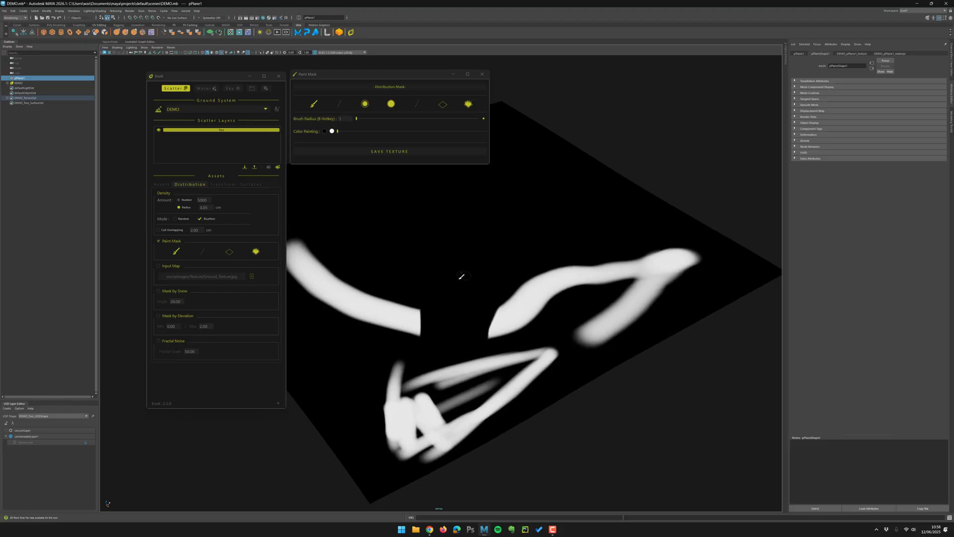
{"action": "scroll", "coordinate": [443, 249], "scroll_direction": "up", "scroll_amount": 6}
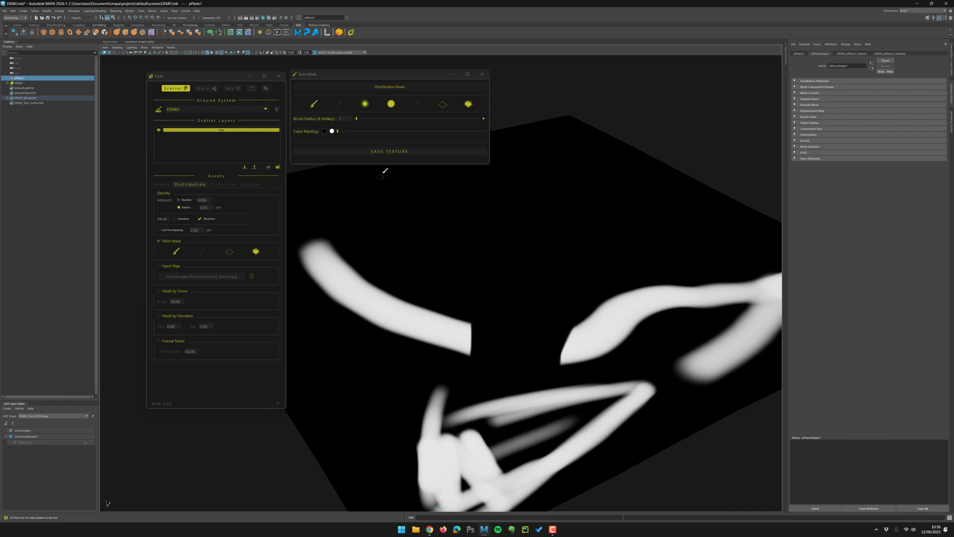
{"action": "left_click", "coordinate": [390, 151]}
Fill the whole mask with white and save the texture.
{"action": "mouse_move", "coordinate": [456, 334]}
{"action": "left_mouse_down", "text": "alt"}
{"action": "mouse_move", "coordinate": [440, 241]}
{"action": "mouse_move", "coordinate": [454, 239]}
{"action": "mouse_move", "coordinate": [437, 198]}
{"action": "left_mouse_up", "text": "alt"}
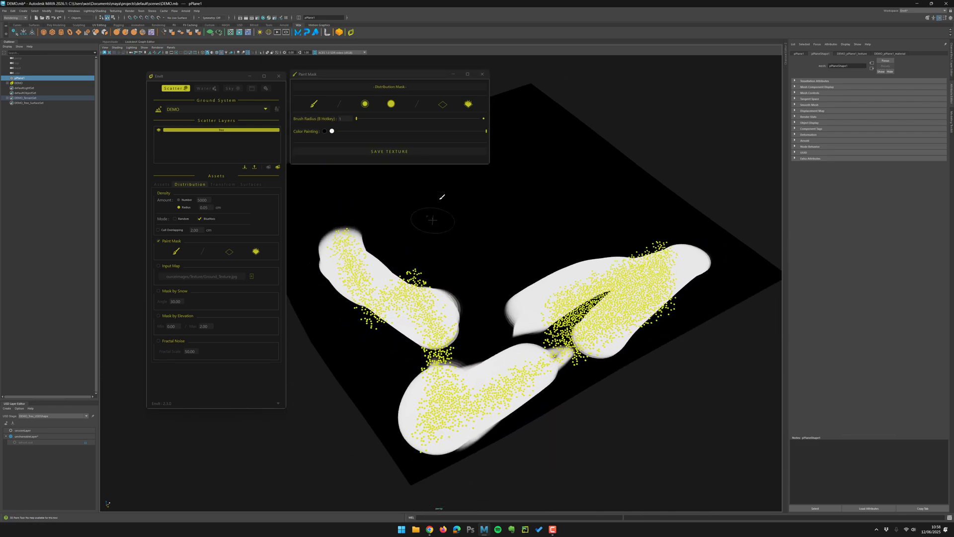
{"action": "left_click", "coordinate": [469, 103]}
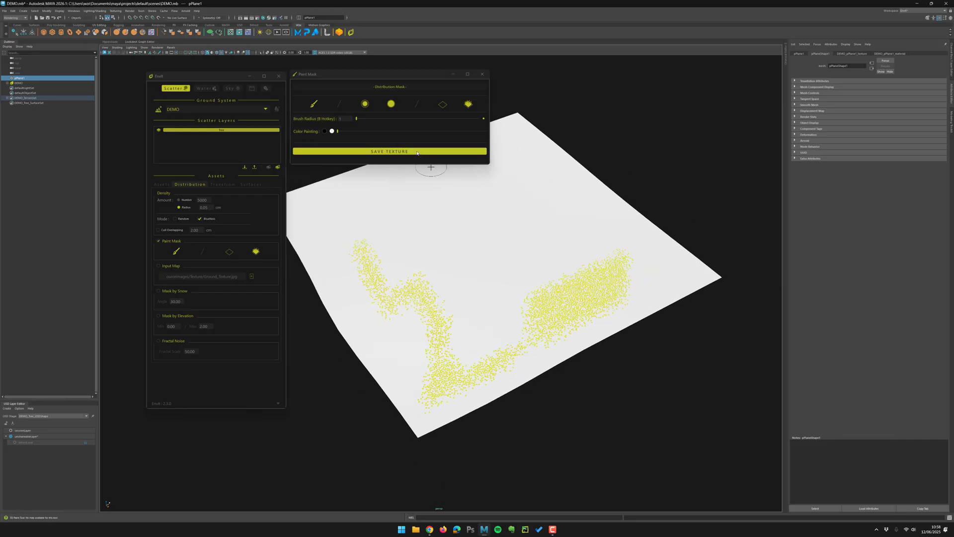
{"action": "left_click", "coordinate": [417, 152]}
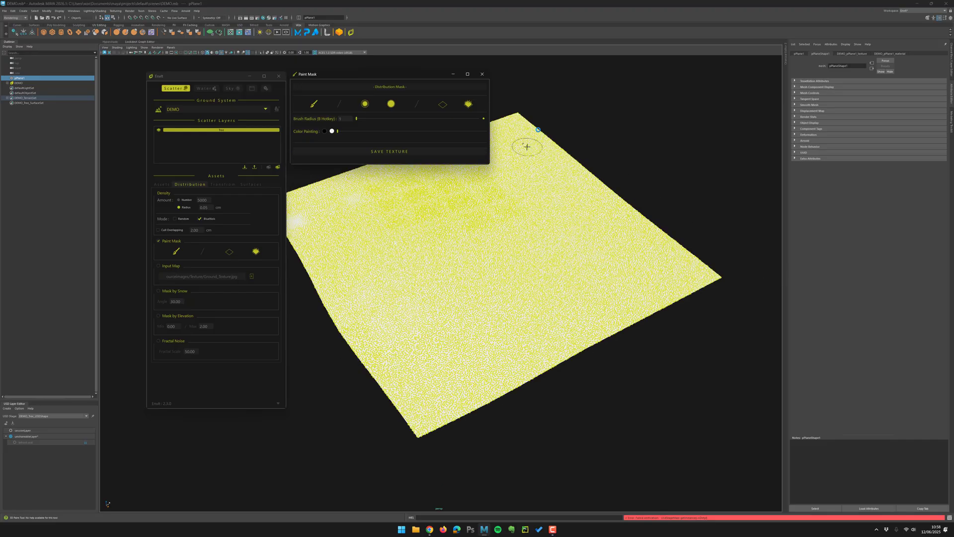
Paint a black hook-shaped river channel across the white mask.
{"action": "left_click", "coordinate": [325, 132]}
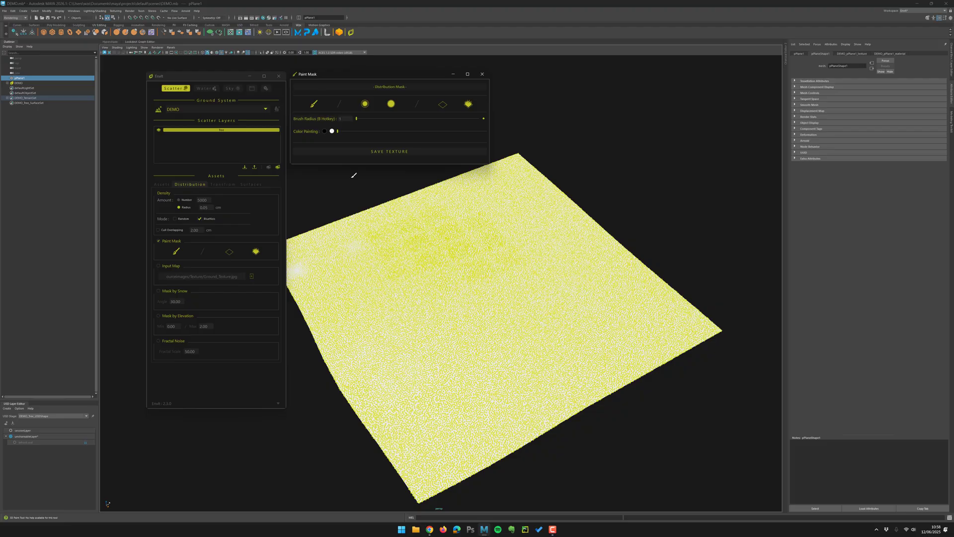
{"action": "mouse_move", "coordinate": [365, 241]}
{"action": "left_mouse_down"}
{"action": "mouse_move", "coordinate": [355, 292]}
{"action": "mouse_move", "coordinate": [404, 385]}
{"action": "mouse_move", "coordinate": [464, 405]}
{"action": "mouse_move", "coordinate": [580, 348]}
{"action": "mouse_move", "coordinate": [608, 313]}
{"action": "mouse_move", "coordinate": [582, 246]}
{"action": "mouse_move", "coordinate": [512, 272]}
{"action": "left_mouse_up"}
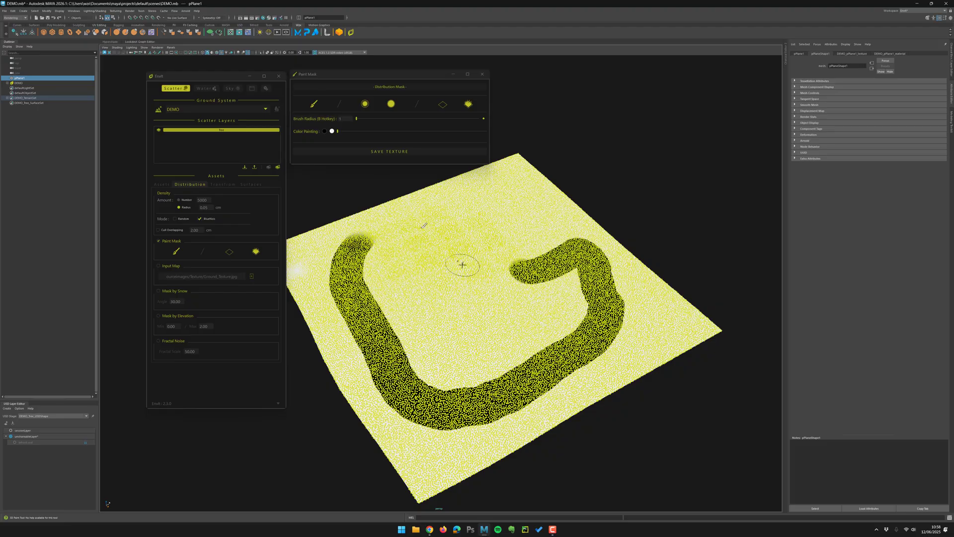
{"action": "left_click", "coordinate": [387, 150]}
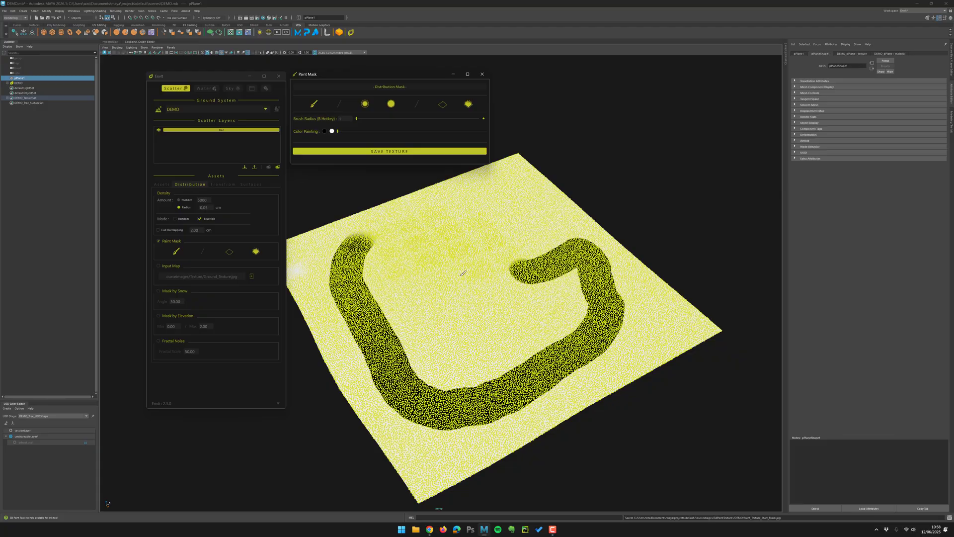
{"action": "left_click_drag", "start_coordinate": [455, 273], "coordinate": [470, 237], "text": "alt"}
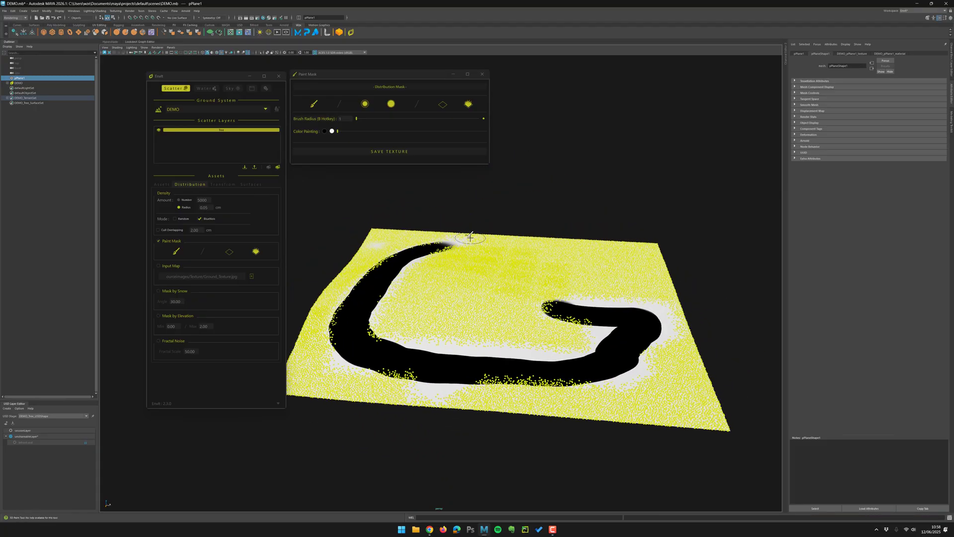
{"action": "left_click", "coordinate": [483, 74]}
Toggle Input Map on and off, then disable Paint Mask so points blanket the terrain.
{"action": "left_click", "coordinate": [471, 176]}
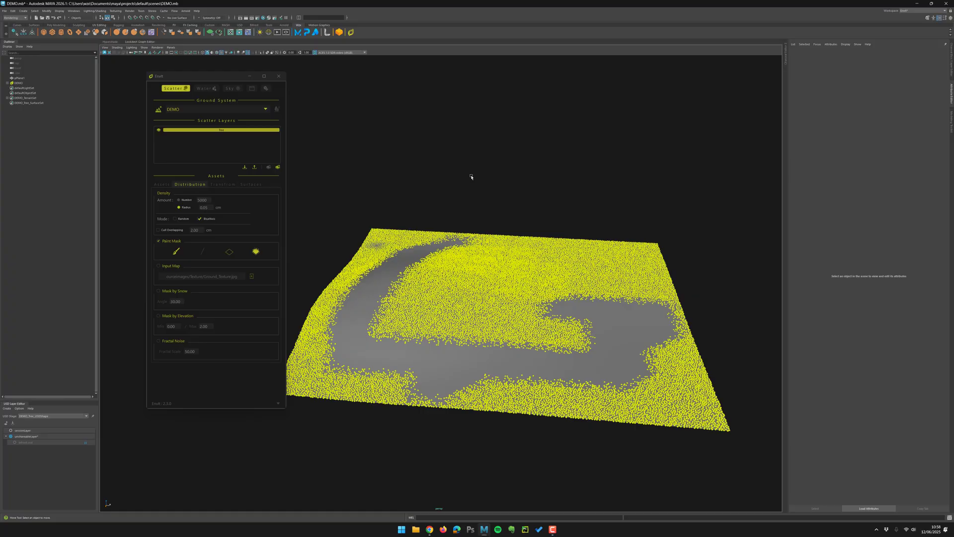
{"action": "left_click_drag", "start_coordinate": [471, 176], "coordinate": [411, 159], "text": "alt"}
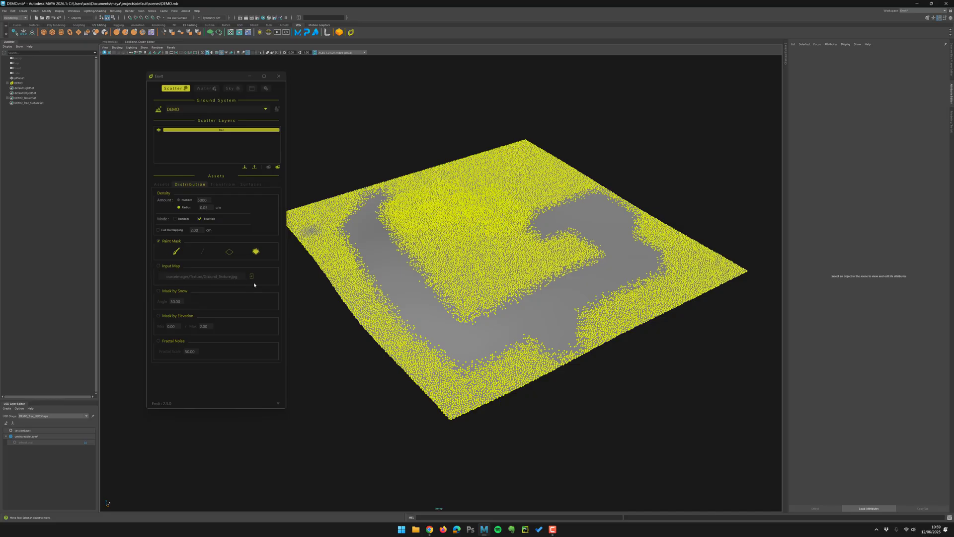
{"action": "left_click_drag", "start_coordinate": [394, 172], "coordinate": [393, 173], "text": "alt"}
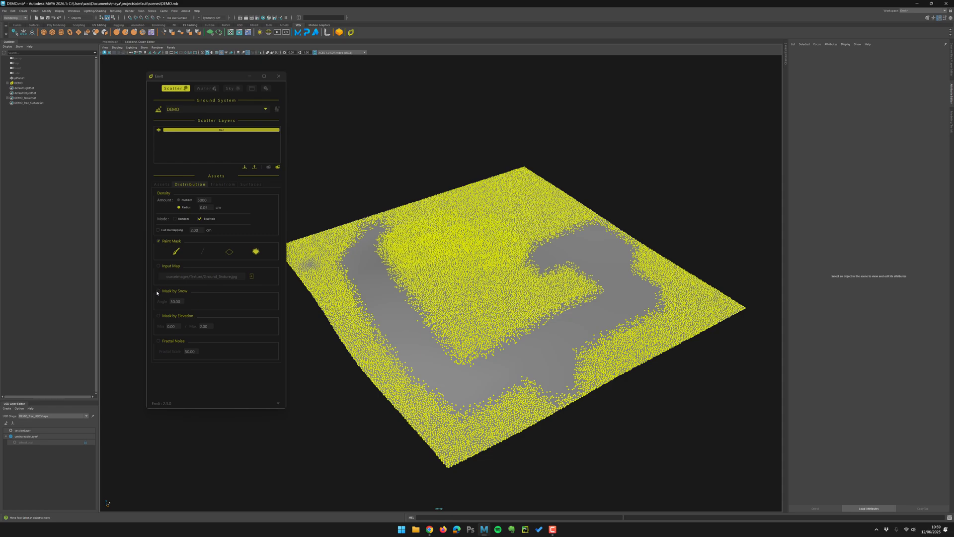
{"action": "left_click", "coordinate": [159, 271]}
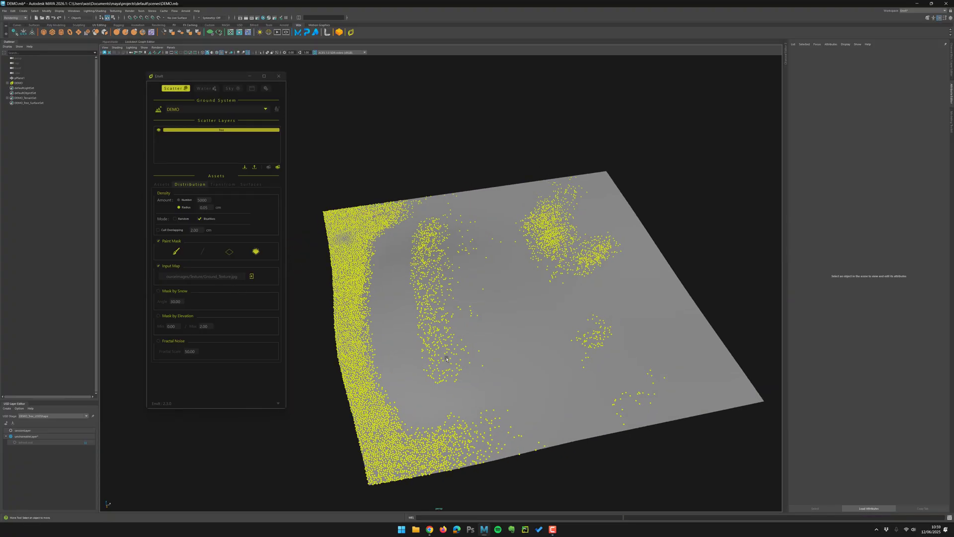
{"action": "left_click", "coordinate": [159, 267]}
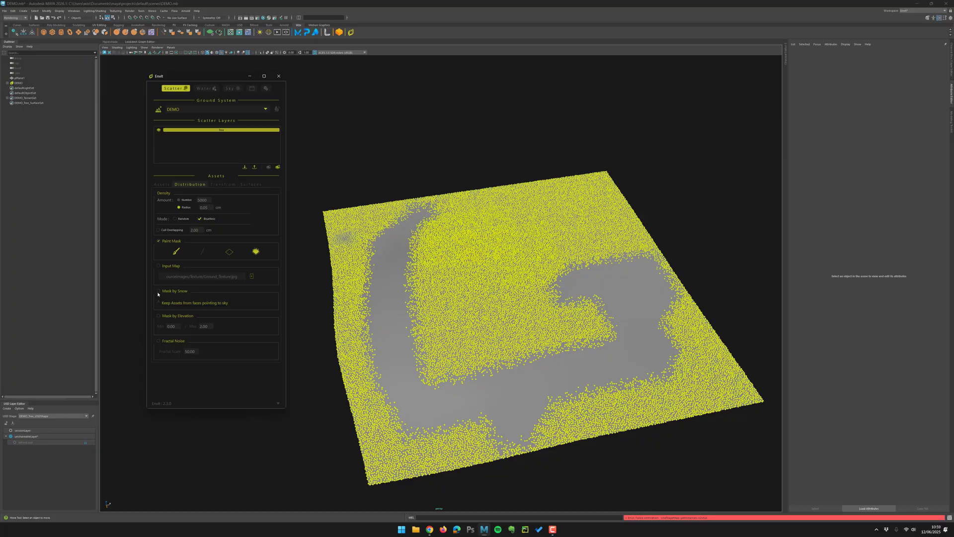
{"action": "mouse_move", "coordinate": [415, 286]}
{"action": "left_mouse_down", "text": "alt"}
{"action": "mouse_move", "coordinate": [437, 284]}
{"action": "mouse_move", "coordinate": [419, 273]}
{"action": "mouse_move", "coordinate": [577, 244]}
{"action": "left_mouse_up", "text": "alt"}
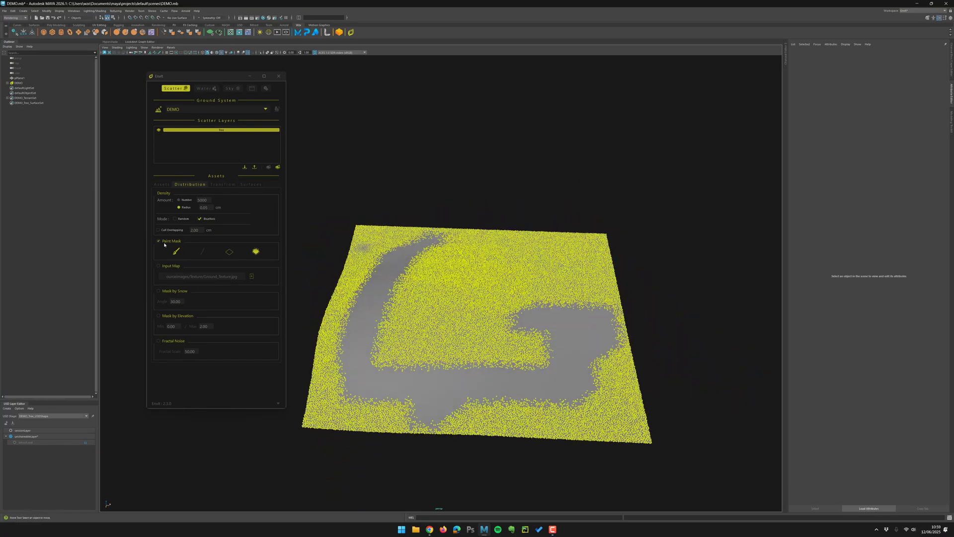
{"action": "left_click", "coordinate": [159, 241]}
{"action": "scroll", "coordinate": [409, 252], "scroll_direction": "up", "scroll_amount": 5}
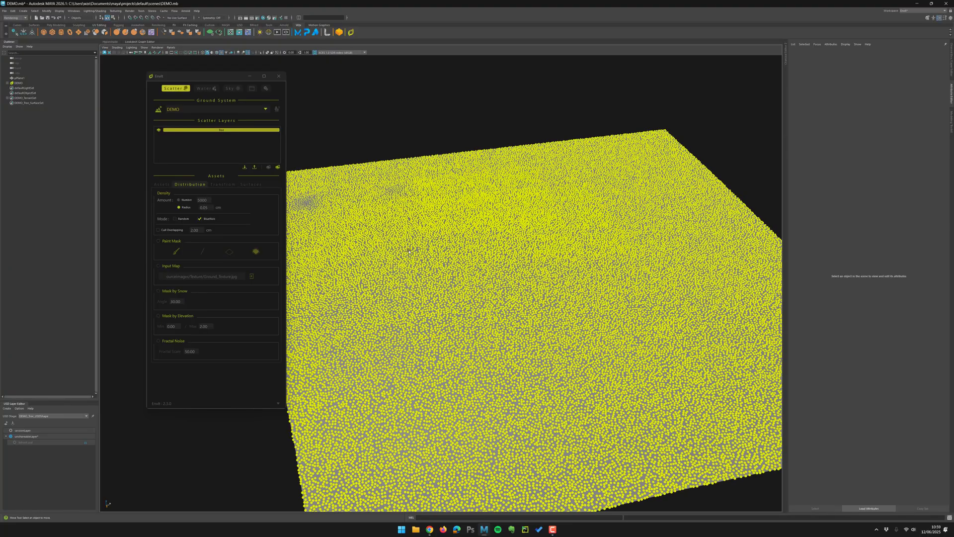
{"action": "scroll", "coordinate": [409, 252], "scroll_direction": "down", "scroll_amount": 2}
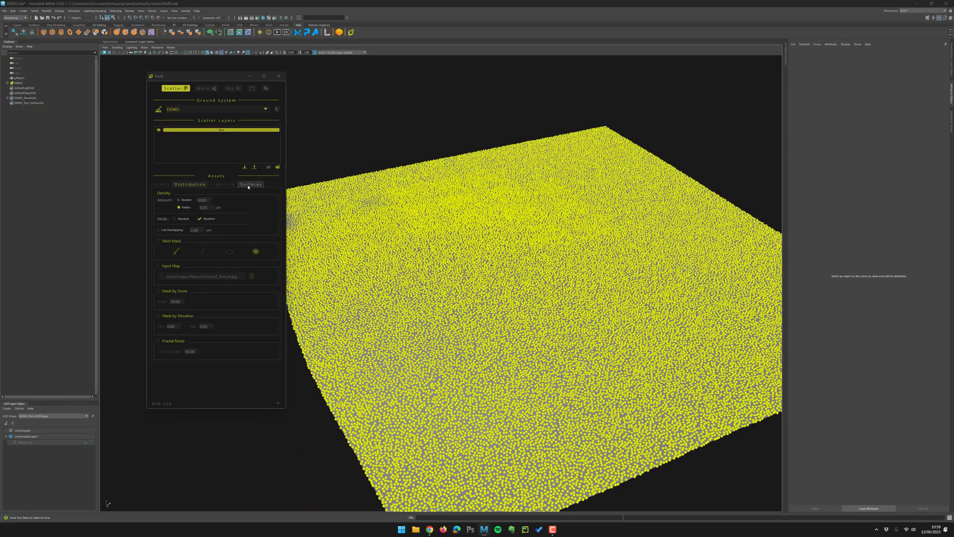
Show the scatter layer's Surfaces settings and orbit to a top-down view of the plane.
{"action": "left_click", "coordinate": [250, 184]}
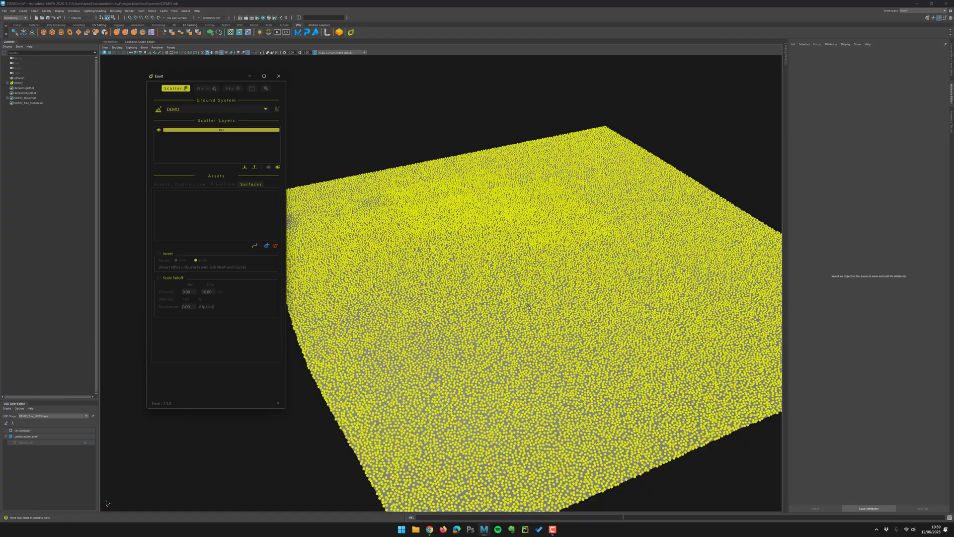
{"action": "left_click_drag", "start_coordinate": [529, 306], "coordinate": [426, 219], "text": "alt"}
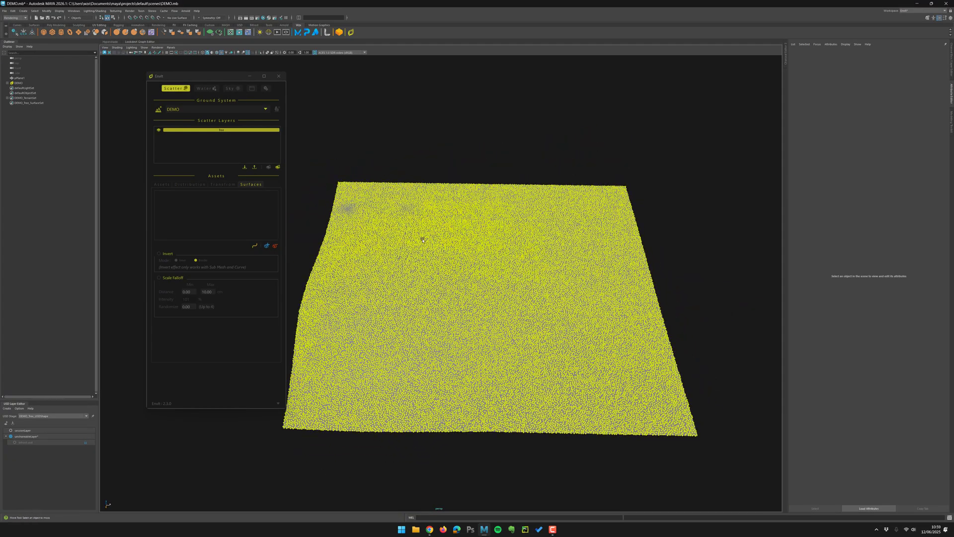
{"action": "left_click_drag", "start_coordinate": [208, 81], "coordinate": [189, 78]}
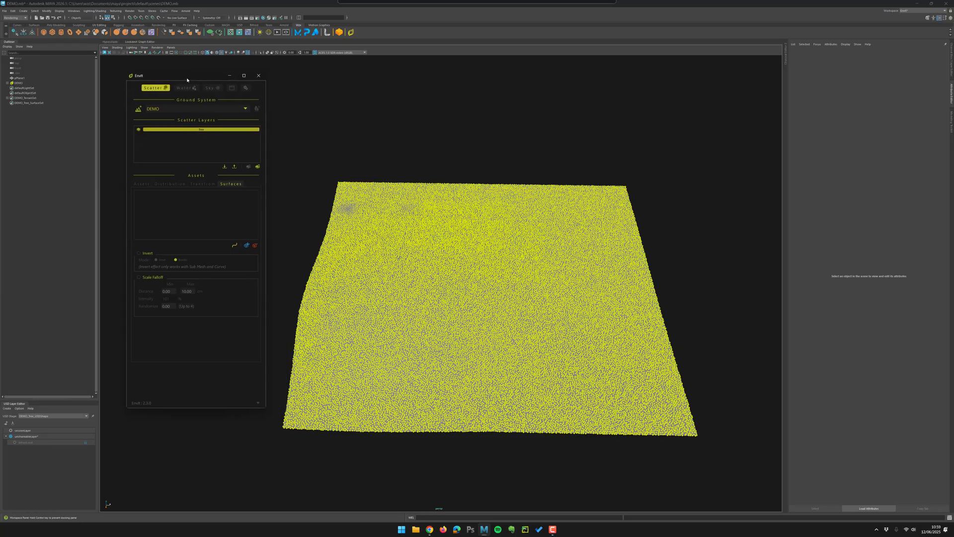
{"action": "left_click_drag", "start_coordinate": [397, 218], "coordinate": [362, 208], "text": "alt"}
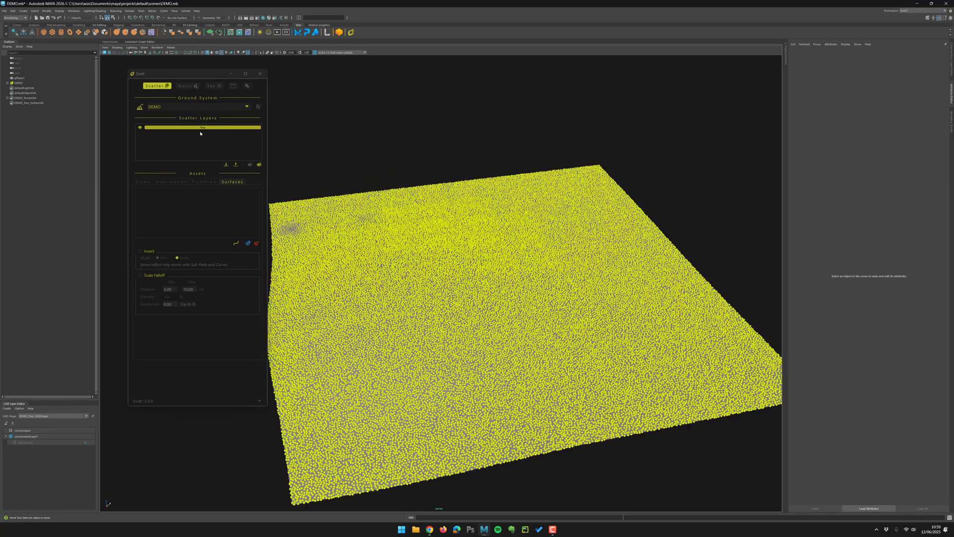
Enlarge a new polygon sphere, freeze it, sink it into the plane and add it to Surfaces.
{"action": "left_click", "coordinate": [44, 31]}
{"action": "key", "text": "r"}
{"action": "left_click_drag", "start_coordinate": [492, 283], "coordinate": [590, 238]}
{"action": "key", "text": "w"}
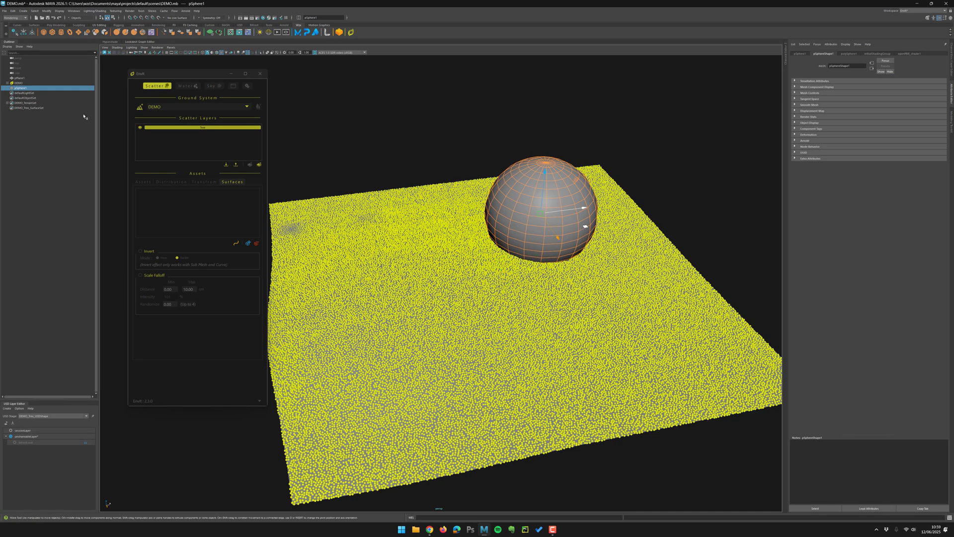
{"action": "left_click", "coordinate": [23, 32]}
{"action": "left_click_drag", "start_coordinate": [545, 178], "coordinate": [545, 189]}
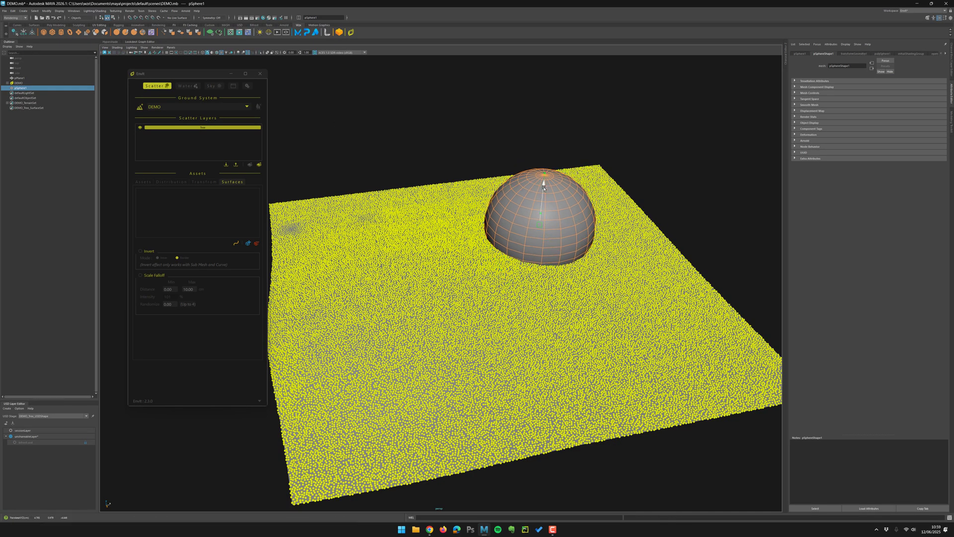
{"action": "left_click", "coordinate": [257, 243]}
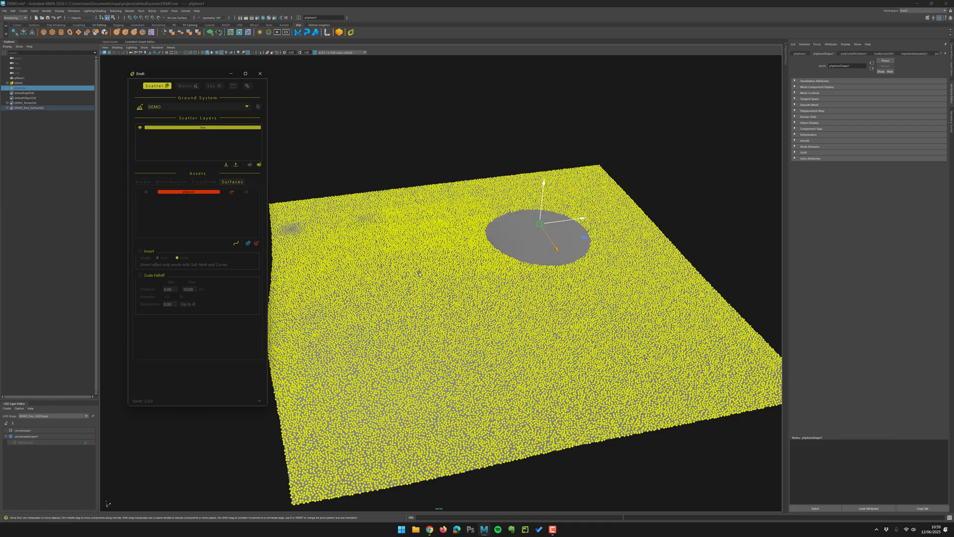
Move and enlarge the sphere to widen the bare hole, testing Invert on and off.
{"action": "left_click_drag", "start_coordinate": [657, 263], "coordinate": [590, 239], "text": "alt"}
{"action": "left_click_drag", "start_coordinate": [525, 215], "coordinate": [403, 204]}
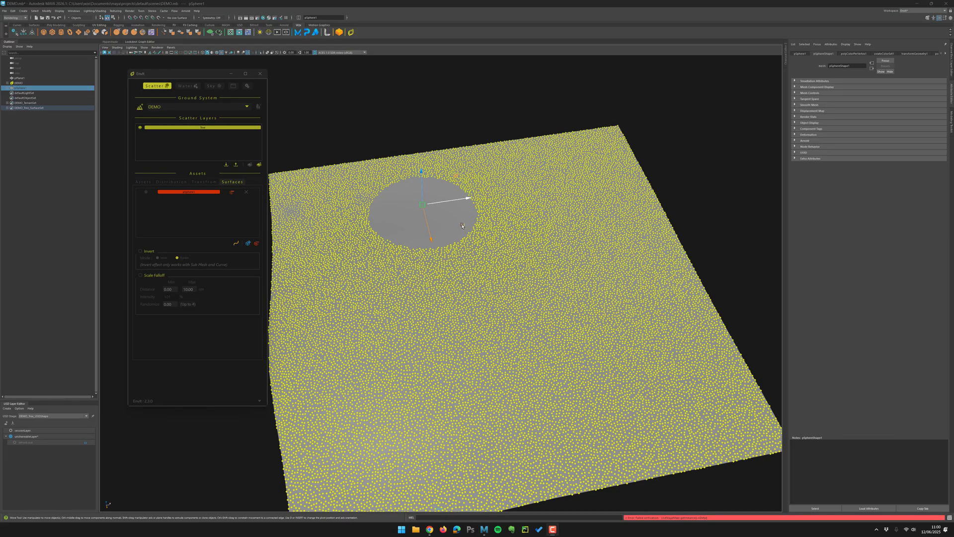
{"action": "left_click_drag", "start_coordinate": [462, 226], "coordinate": [399, 257]}
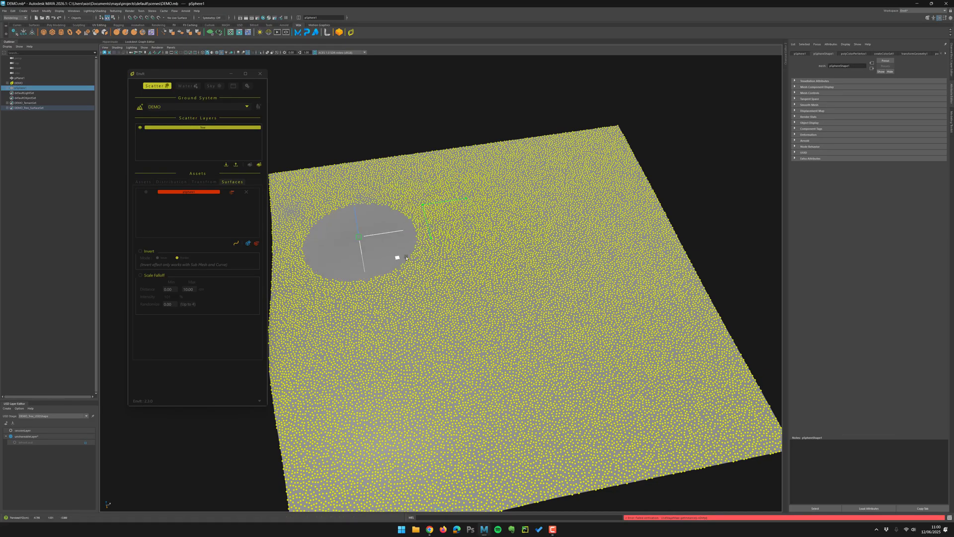
{"action": "key", "text": "r"}
{"action": "left_click_drag", "start_coordinate": [390, 235], "coordinate": [384, 247]}
{"action": "left_click", "coordinate": [149, 252]}
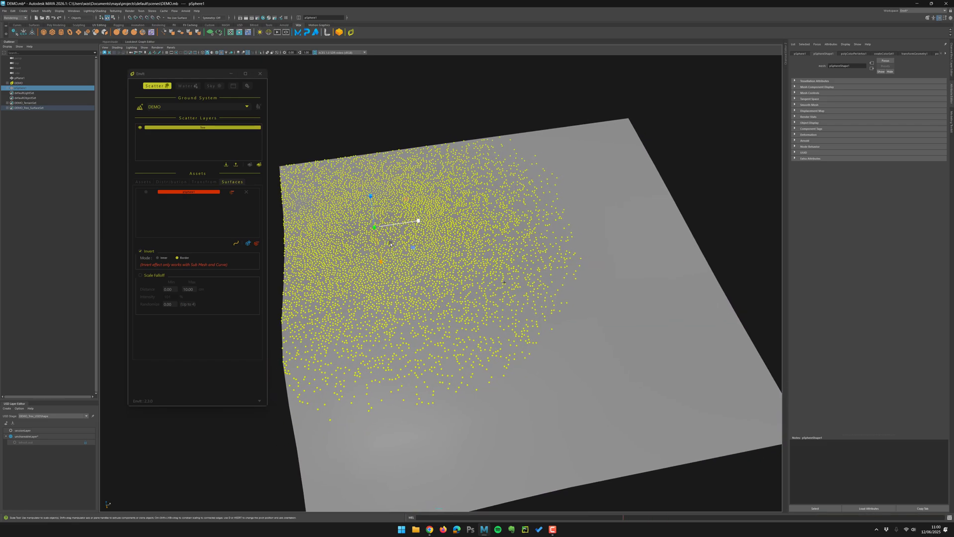
{"action": "left_click", "coordinate": [142, 252]}
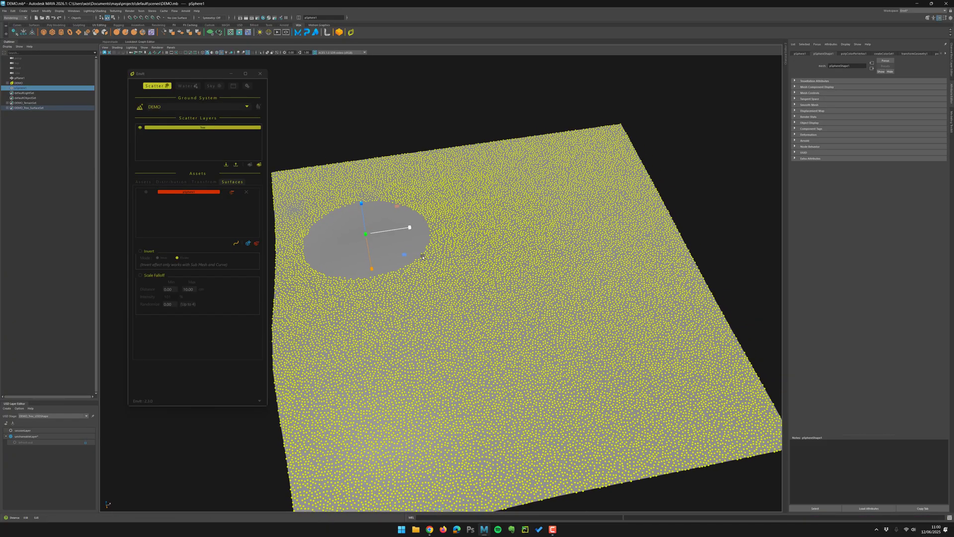
Deselect the sphere and create a polygon torus.
{"action": "left_click", "coordinate": [409, 85]}
{"action": "scroll", "coordinate": [409, 85], "scroll_direction": "down", "scroll_amount": 3}
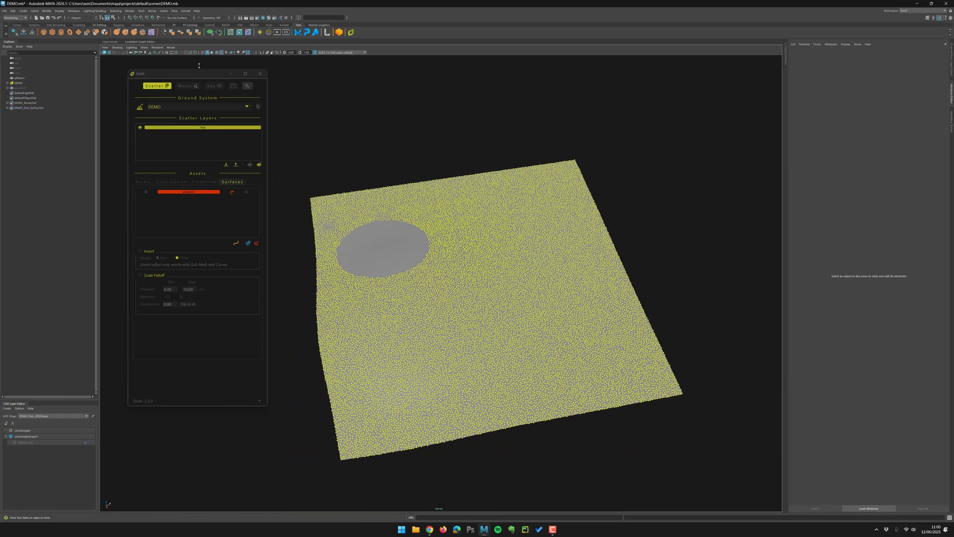
{"action": "left_click", "coordinate": [69, 32]}
Scale up the torus, move it onto the plane, and add it to the Envit Surfaces.
{"action": "middle_click_drag", "start_coordinate": [479, 285], "coordinate": [459, 277], "text": "alt"}
{"action": "left_click_drag", "start_coordinate": [458, 277], "coordinate": [577, 259]}
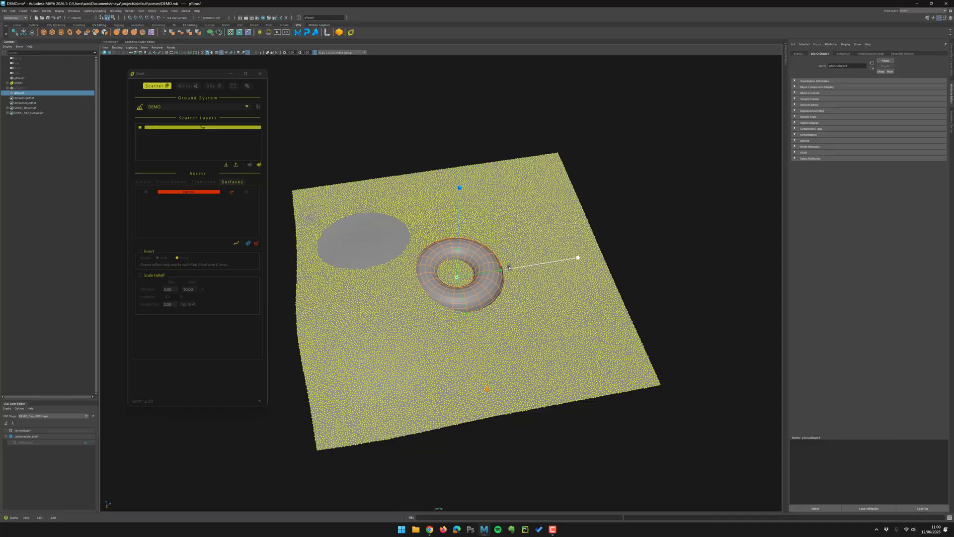
{"action": "key", "text": "w"}
{"action": "middle_click_drag", "start_coordinate": [497, 299], "coordinate": [614, 229]}
{"action": "left_click_drag", "start_coordinate": [613, 229], "coordinate": [537, 233], "text": "alt"}
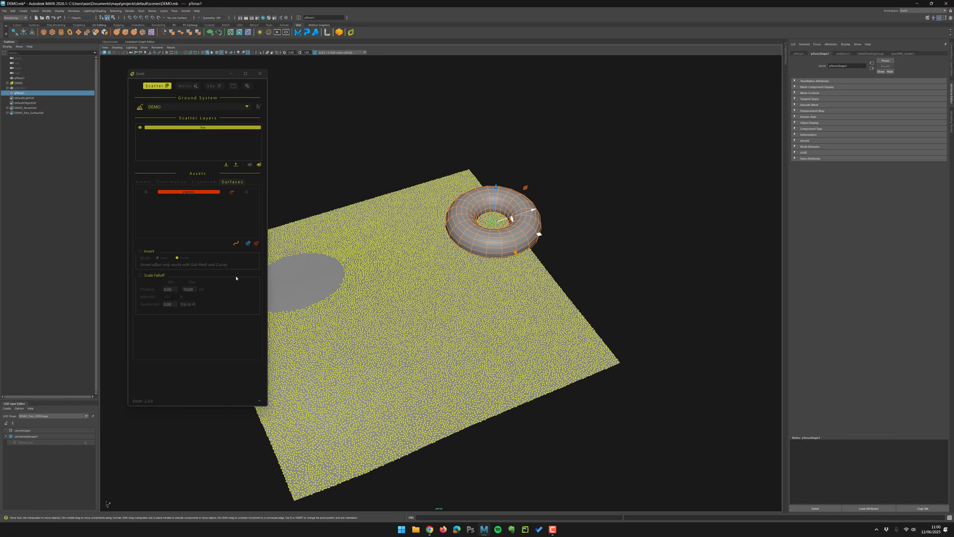
{"action": "left_click", "coordinate": [248, 243]}
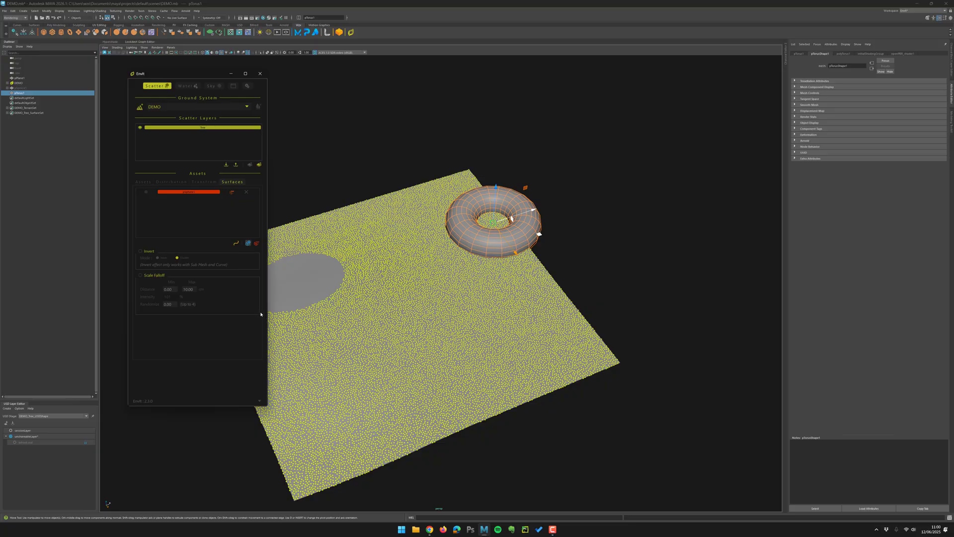
Enable scattering on the pTorus1 surface entry and check the torus and sphere entries.
{"action": "left_click_drag", "start_coordinate": [357, 231], "coordinate": [345, 142], "text": "alt"}
{"action": "left_click", "coordinate": [353, 164]}
{"action": "scroll", "coordinate": [345, 142], "scroll_direction": "up", "scroll_amount": 3}
{"action": "left_click", "coordinate": [145, 199]}
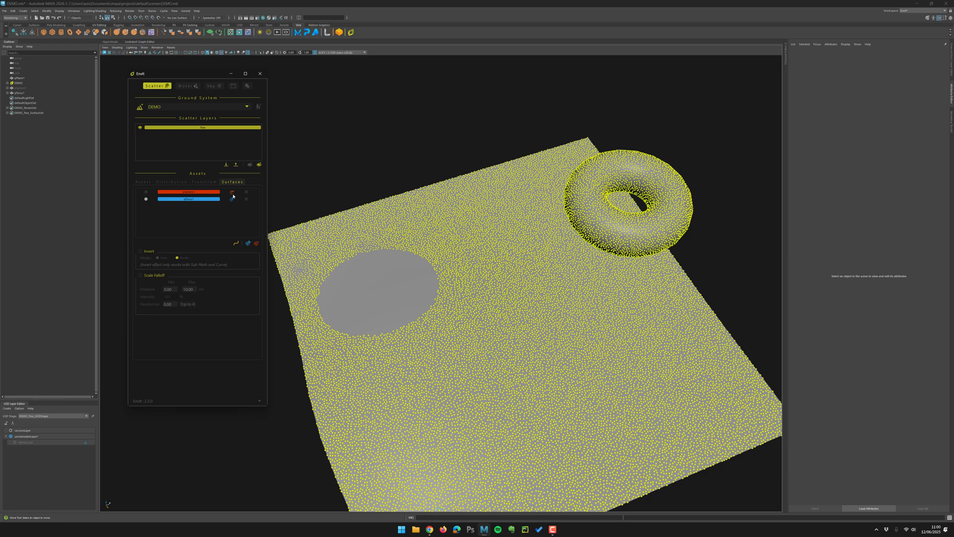
{"action": "left_click", "coordinate": [194, 199]}
{"action": "left_click", "coordinate": [189, 192]}
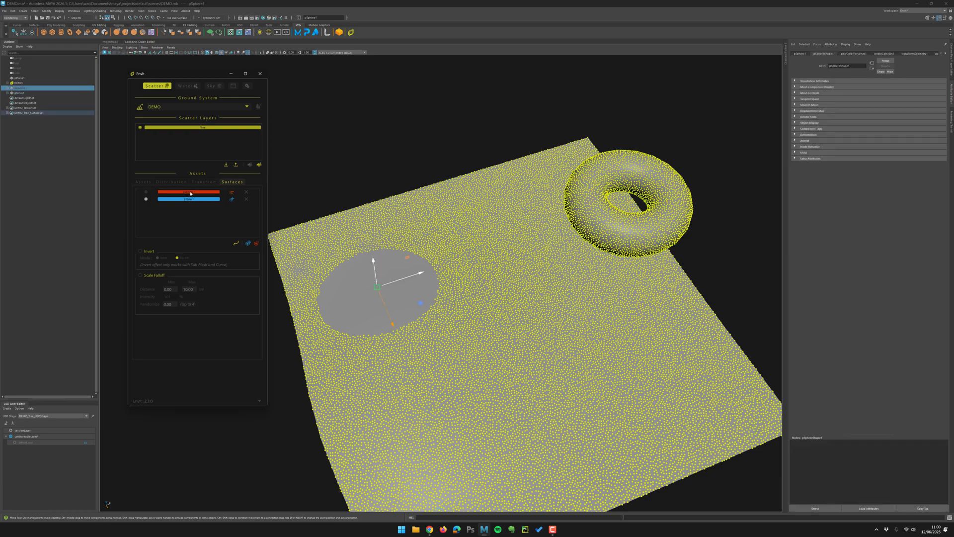
{"action": "left_click", "coordinate": [187, 199]}
{"action": "left_click", "coordinate": [188, 191]}
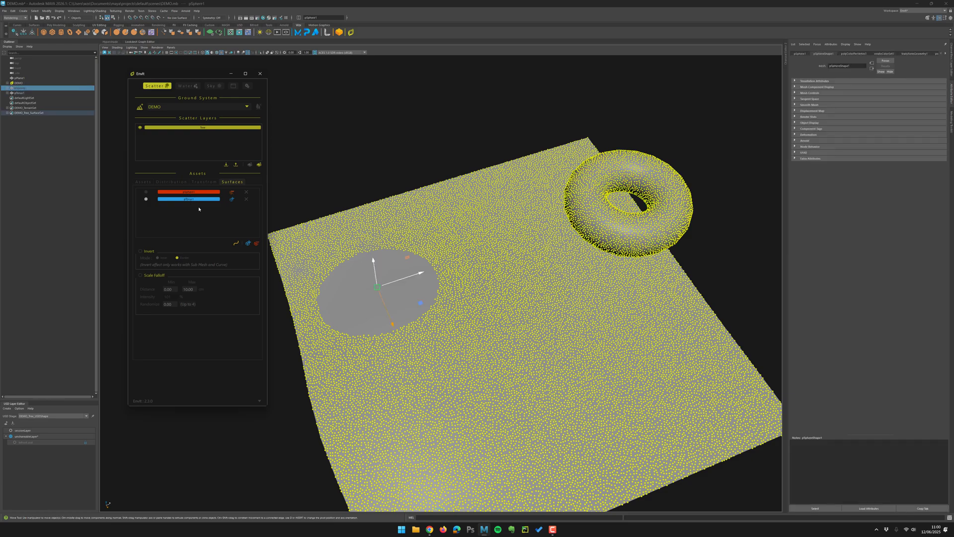
Nudge the sphere down-right and enable scattering on the pSphere1 surface entry.
{"action": "left_click", "coordinate": [421, 311]}
{"action": "left_click_drag", "start_coordinate": [422, 311], "coordinate": [433, 332]}
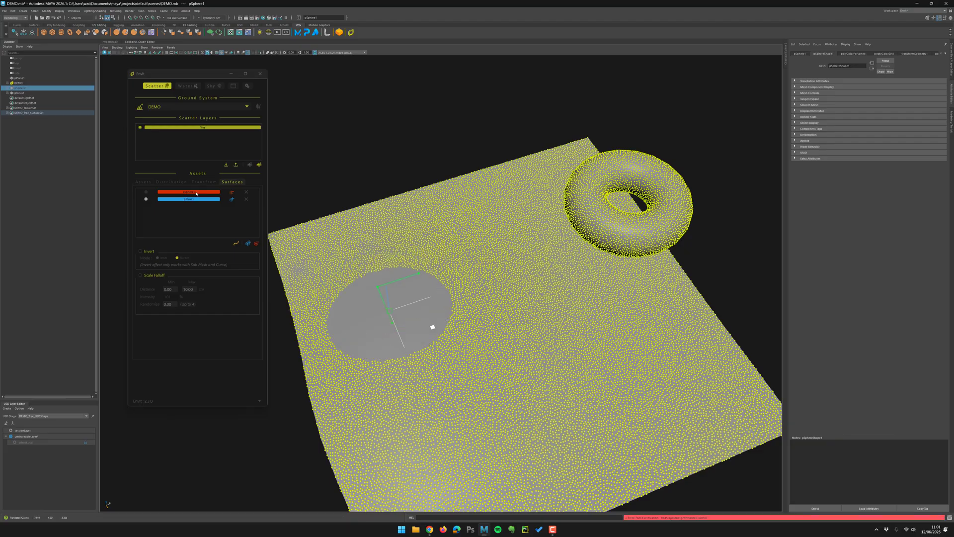
{"action": "left_click", "coordinate": [231, 193]}
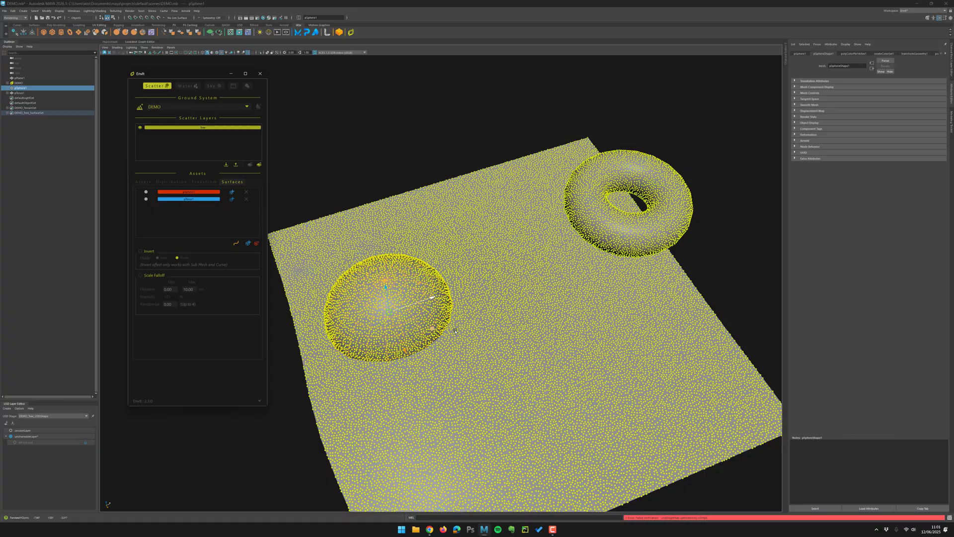
{"action": "left_click_drag", "start_coordinate": [457, 328], "coordinate": [282, 196], "text": "alt"}
{"action": "left_click", "coordinate": [358, 233]}
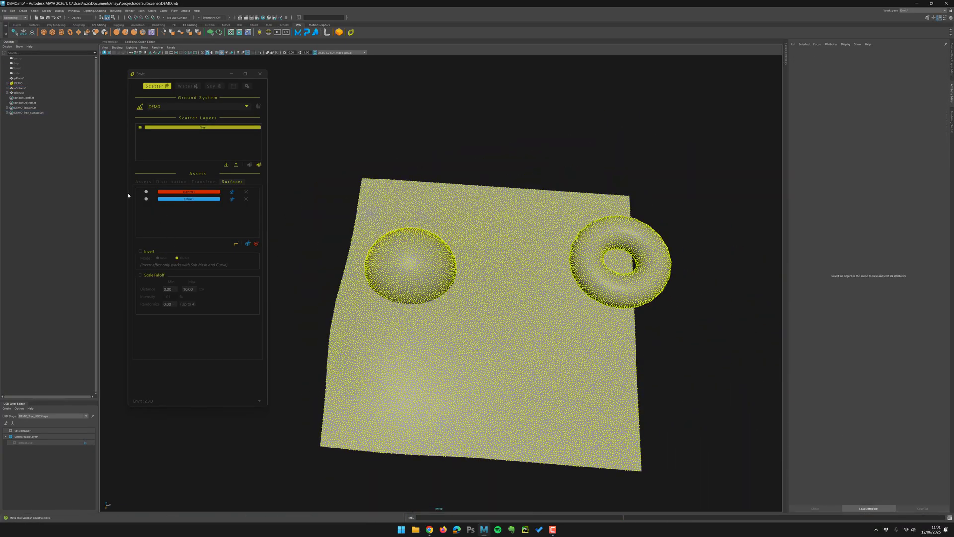
{"action": "left_click_drag", "start_coordinate": [397, 224], "coordinate": [397, 171], "text": "alt"}
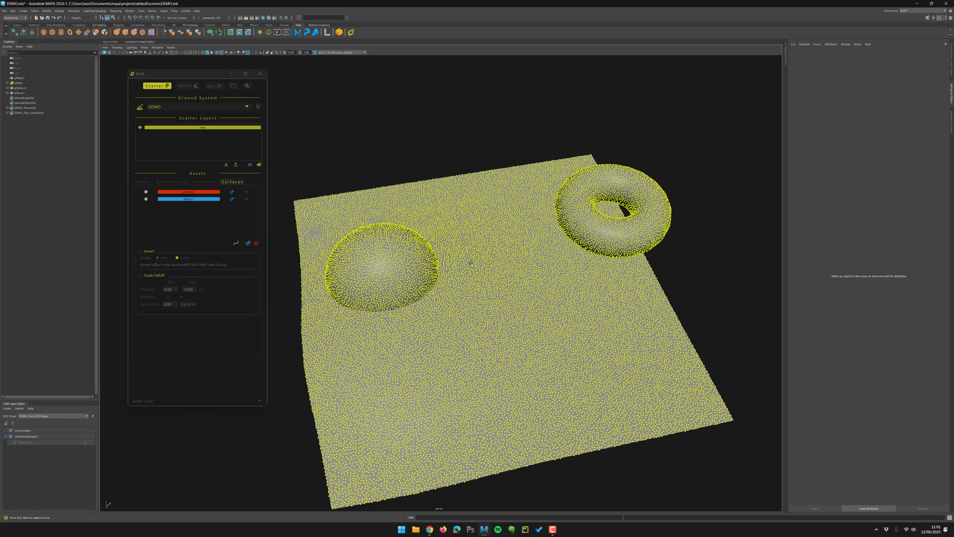
{"action": "left_click_drag", "start_coordinate": [472, 265], "coordinate": [439, 248], "text": "alt"}
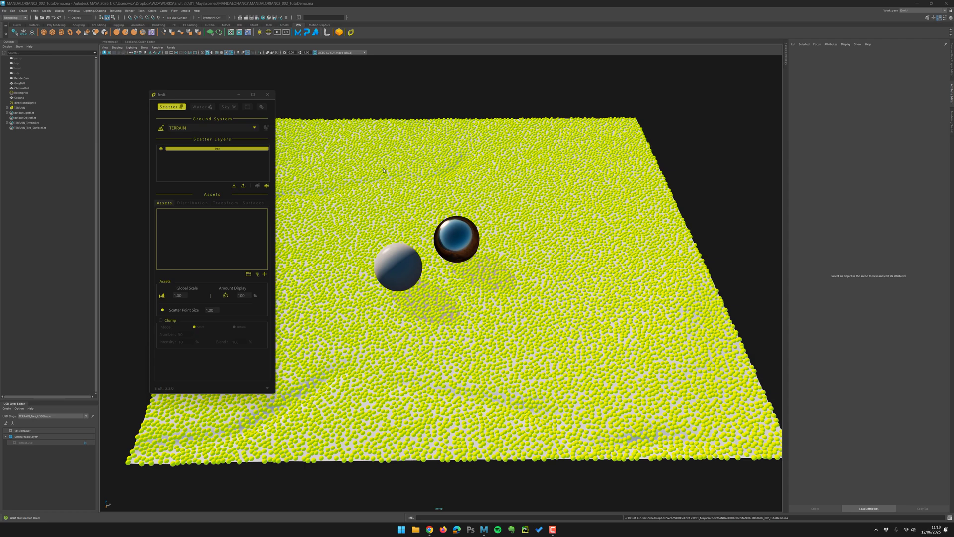
{"action": "left_click", "coordinate": [261, 107]}
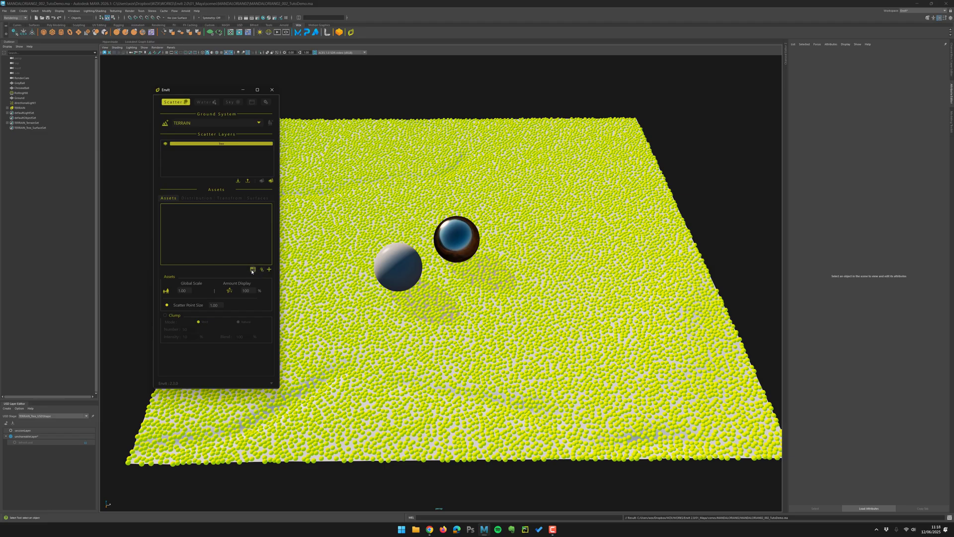
Open Envit Library and view Broadleaf_Field's Info Panel and full-size preview, then close both.
{"action": "left_click", "coordinate": [253, 270]}
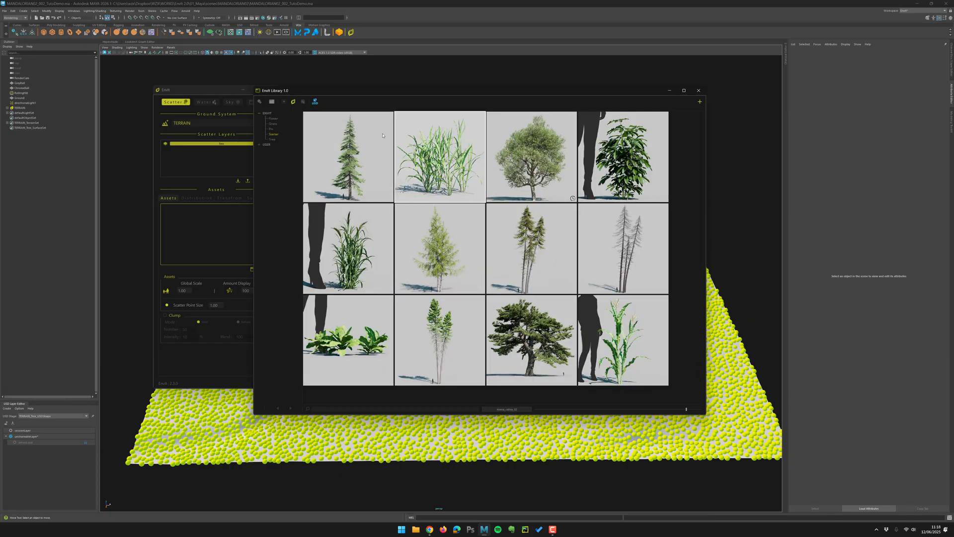
{"action": "left_click_drag", "start_coordinate": [381, 95], "coordinate": [375, 83]}
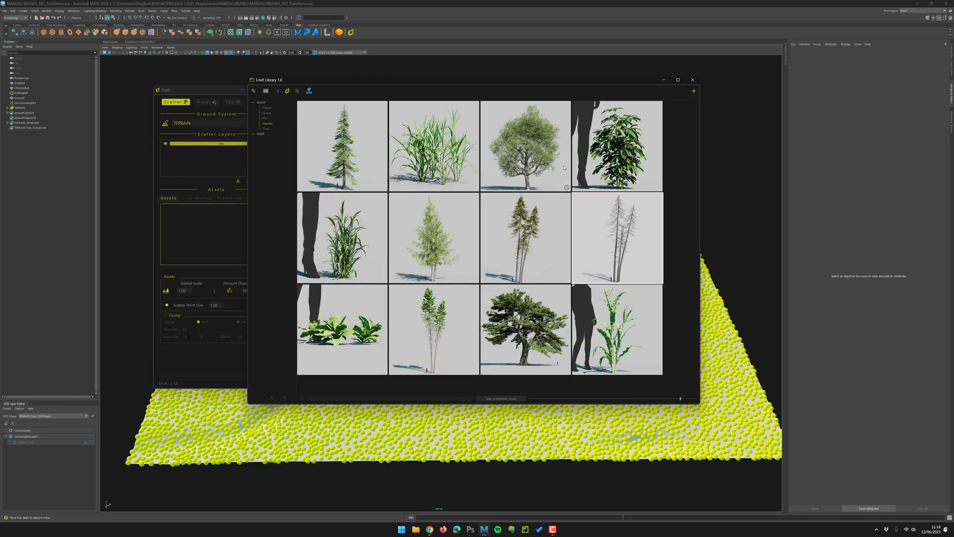
{"action": "left_click", "coordinate": [405, 135]}
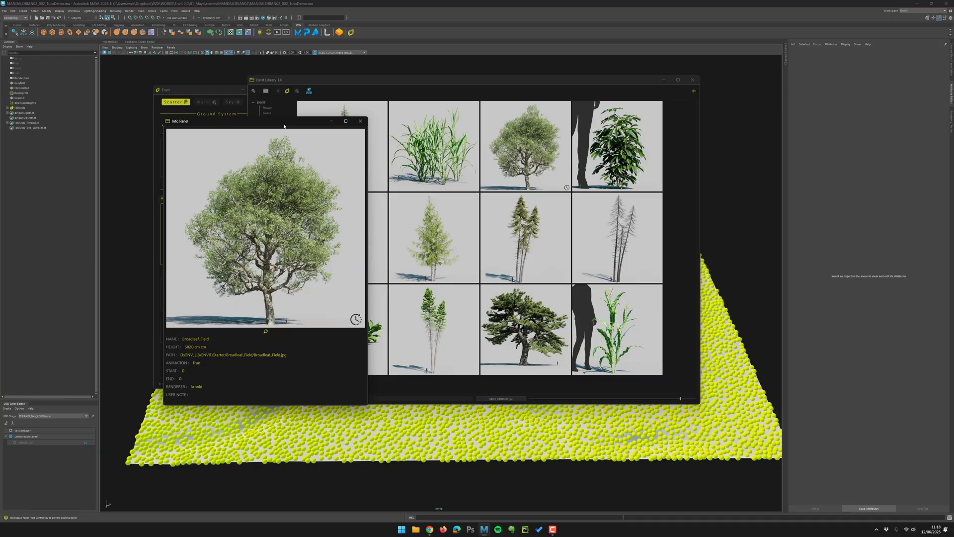
{"action": "left_click_drag", "start_coordinate": [284, 126], "coordinate": [488, 120]}
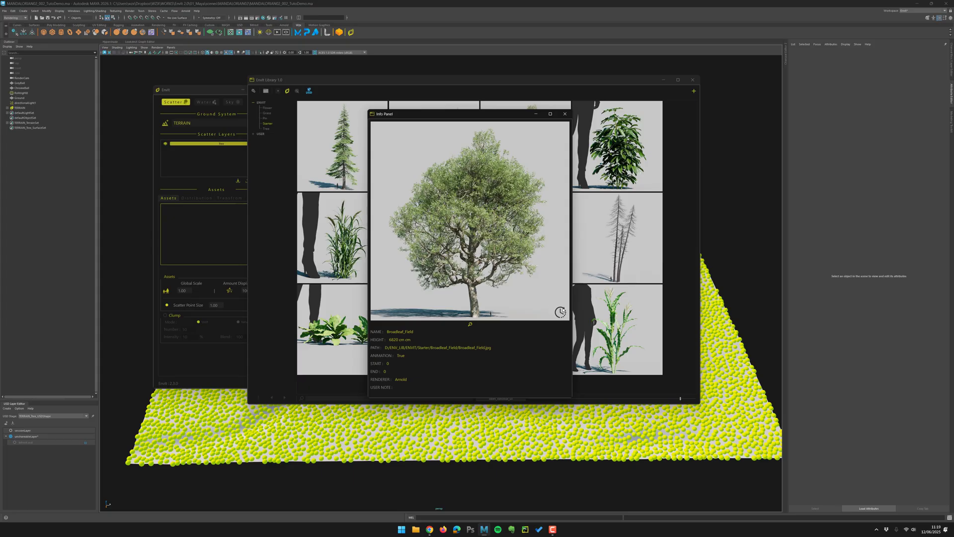
{"action": "left_click", "coordinate": [471, 324]}
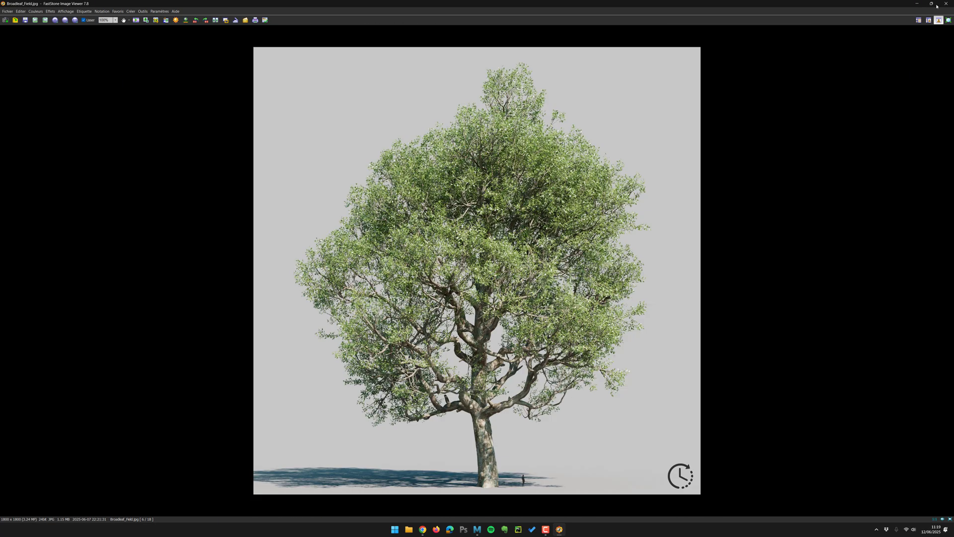
{"action": "key", "text": "Escape"}
{"action": "left_click", "coordinate": [565, 114]}
{"action": "left_click_drag", "start_coordinate": [497, 79], "coordinate": [476, 96]}
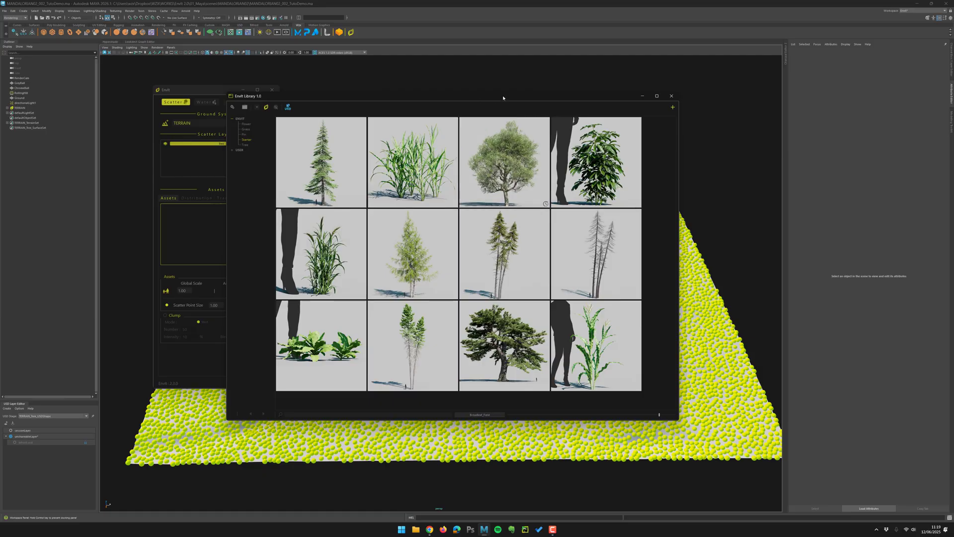
Set Amount Display to 10 and add Broadleaf_Field from the library as a TERRAIN asset.
{"action": "left_click_drag", "start_coordinate": [348, 96], "coordinate": [590, 86]}
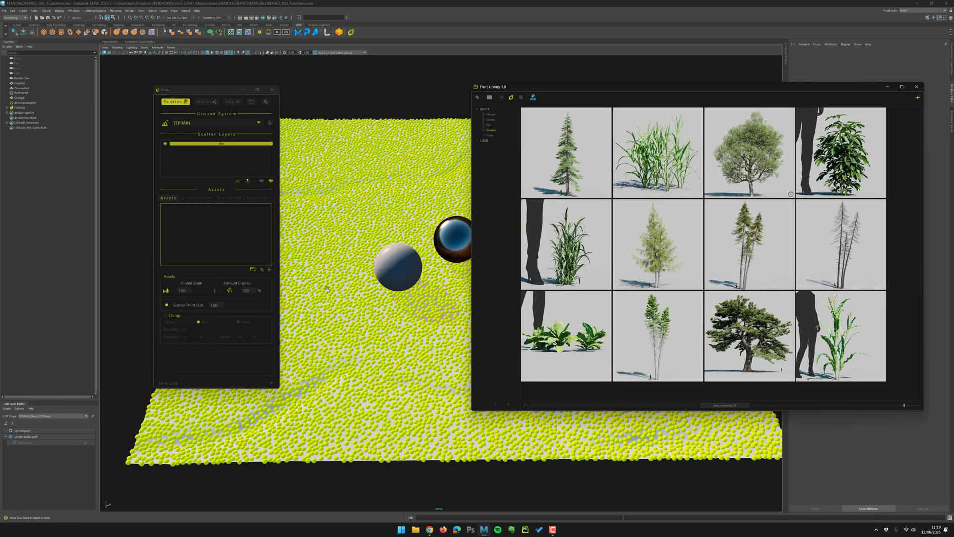
{"action": "left_click", "coordinate": [245, 291]}
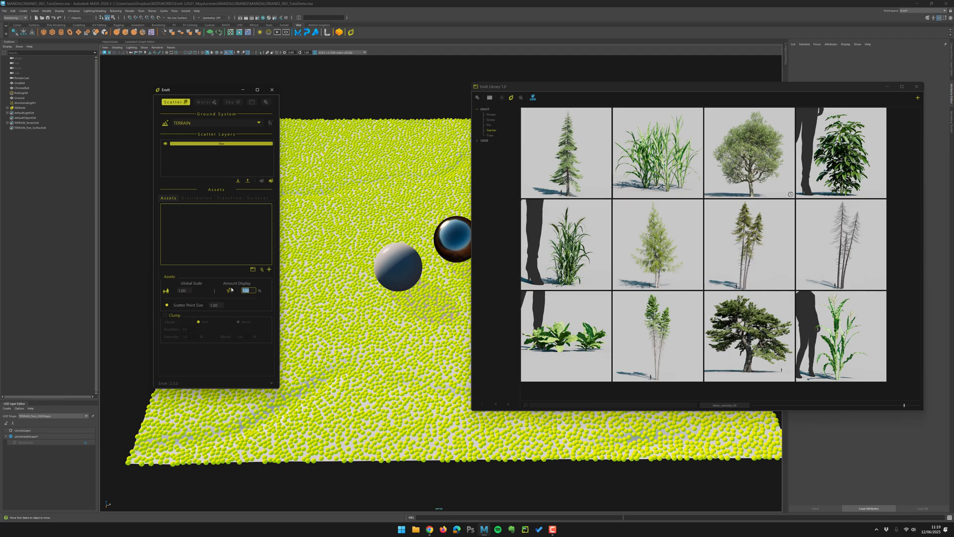
{"action": "type", "text": "10"}
{"action": "key", "text": "Return"}
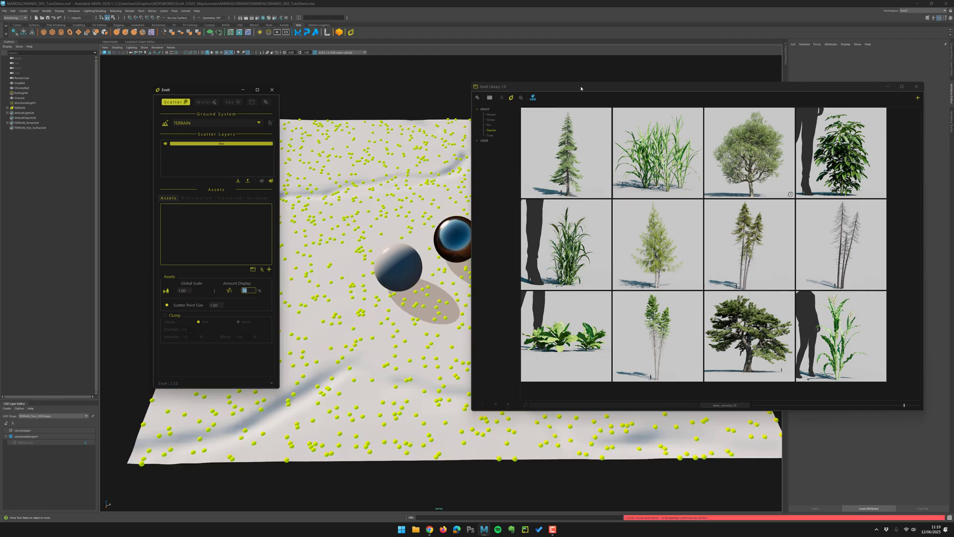
{"action": "left_click_drag", "start_coordinate": [737, 192], "coordinate": [448, 196]}
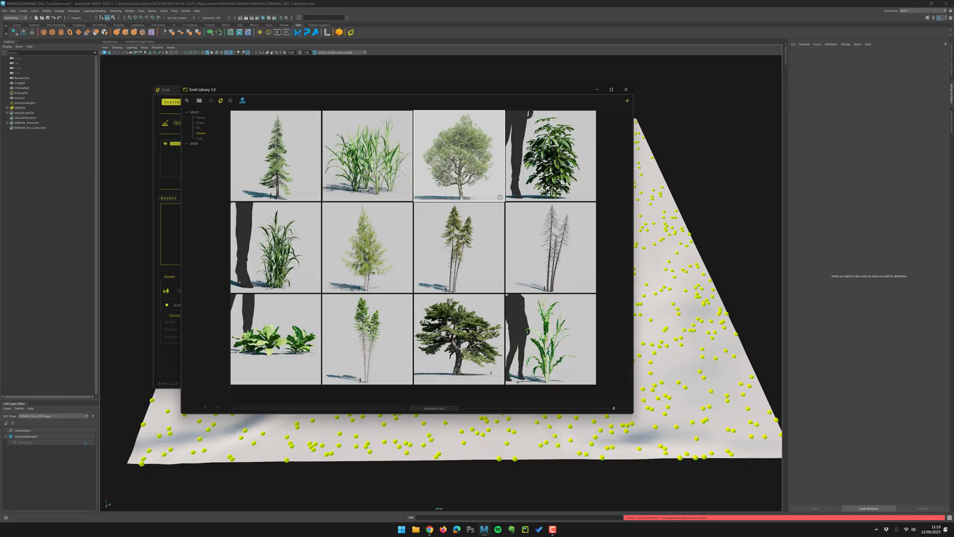
{"action": "double_click", "coordinate": [457, 159]}
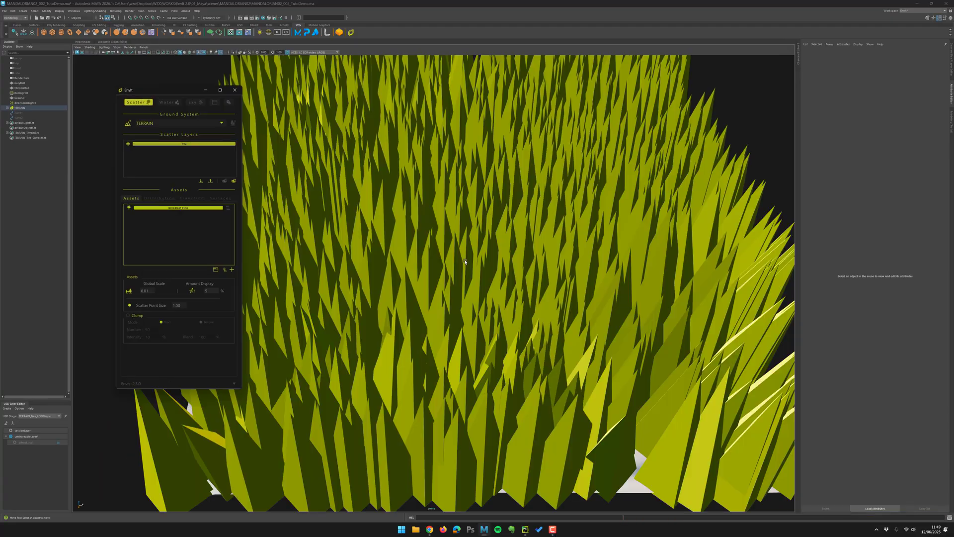
{"action": "scroll", "coordinate": [467, 246], "scroll_direction": "down", "scroll_amount": 5}
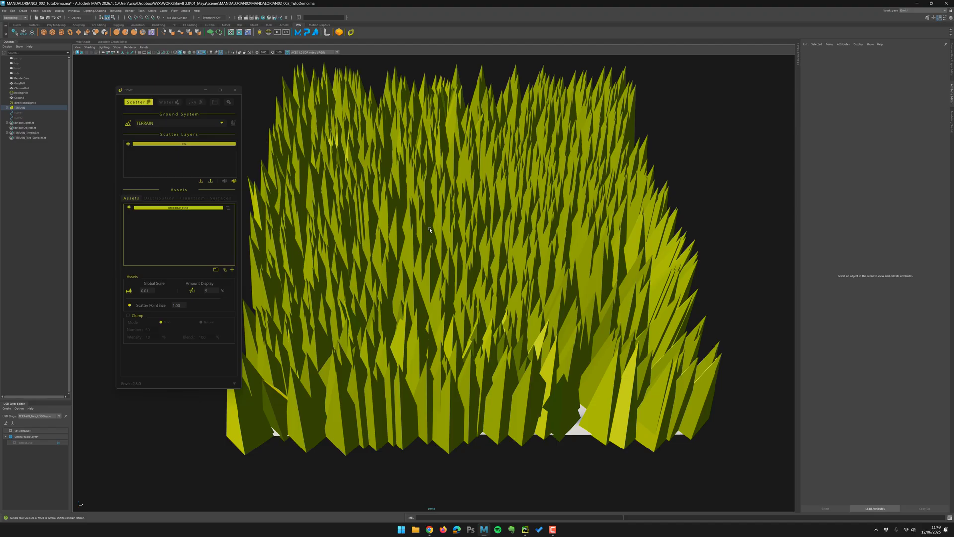
{"action": "left_click_drag", "start_coordinate": [432, 231], "coordinate": [385, 251], "text": "alt"}
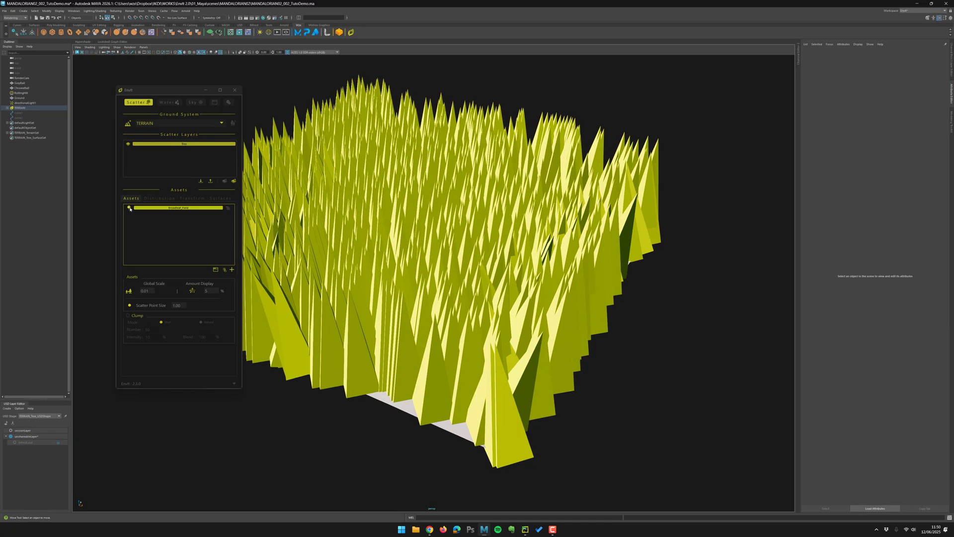
{"action": "left_click", "coordinate": [116, 201]}
{"action": "left_click", "coordinate": [128, 208]}
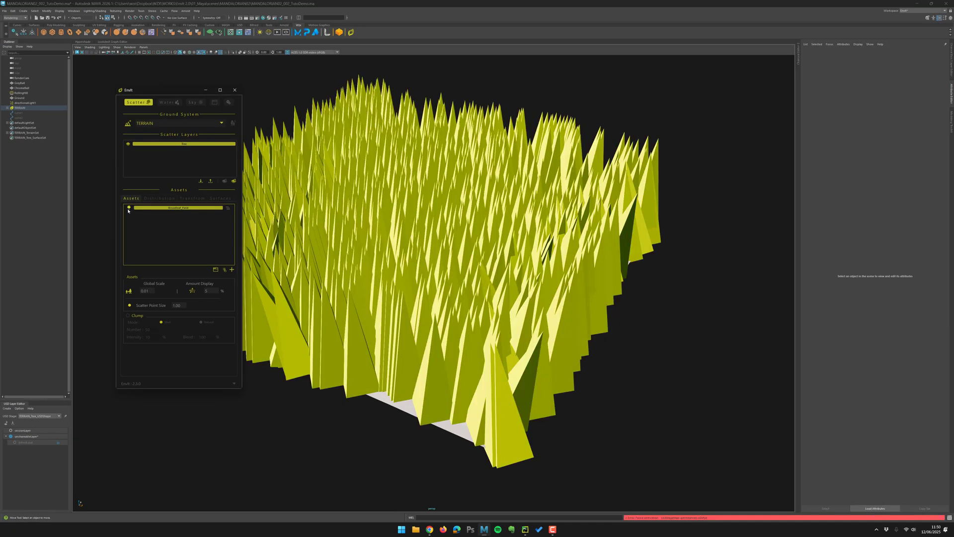
In Broadleaf_Field's Asset Attributes, try cards, spheres and cones, then settle on proxy tree display.
{"action": "double_click", "coordinate": [169, 208]}
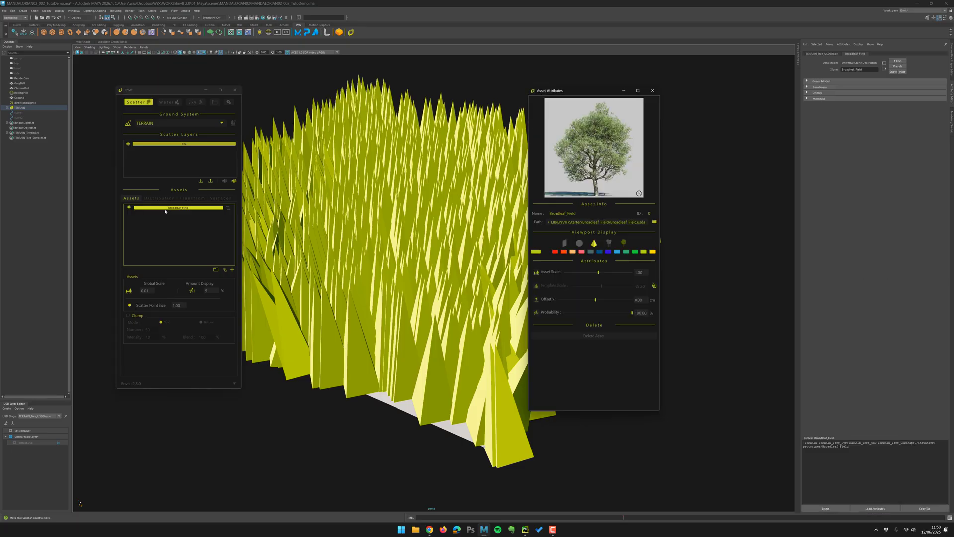
{"action": "left_click_drag", "start_coordinate": [564, 94], "coordinate": [584, 81]}
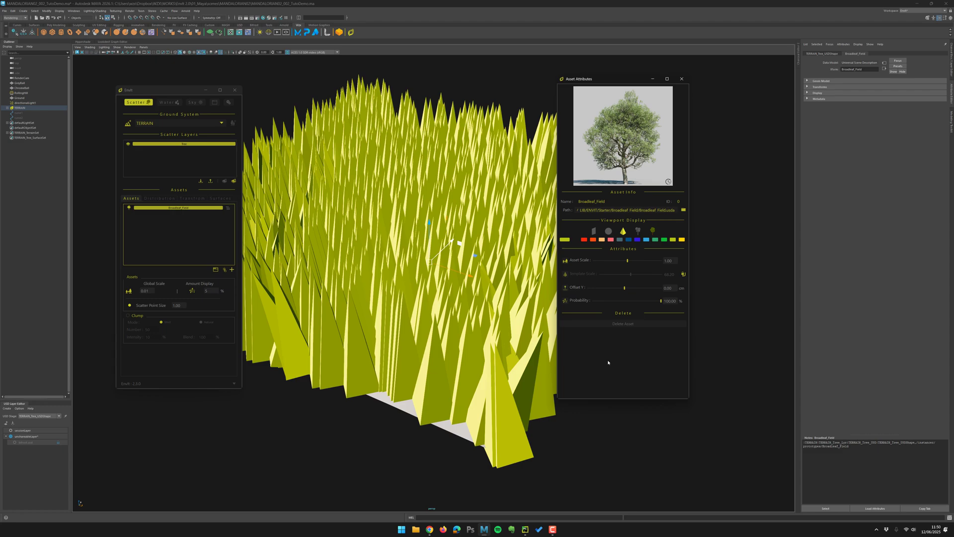
{"action": "left_click", "coordinate": [593, 231]}
{"action": "left_click", "coordinate": [608, 231]}
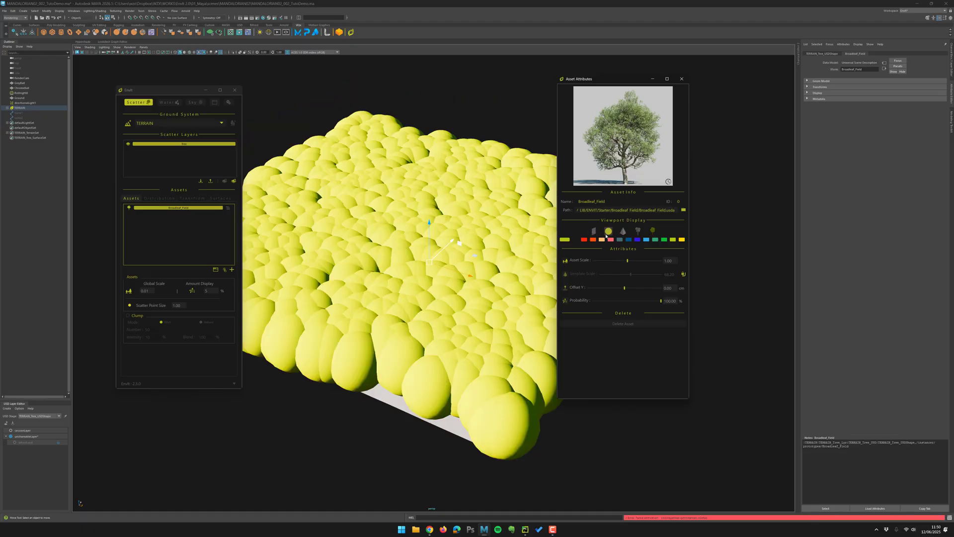
{"action": "left_click", "coordinate": [623, 231]}
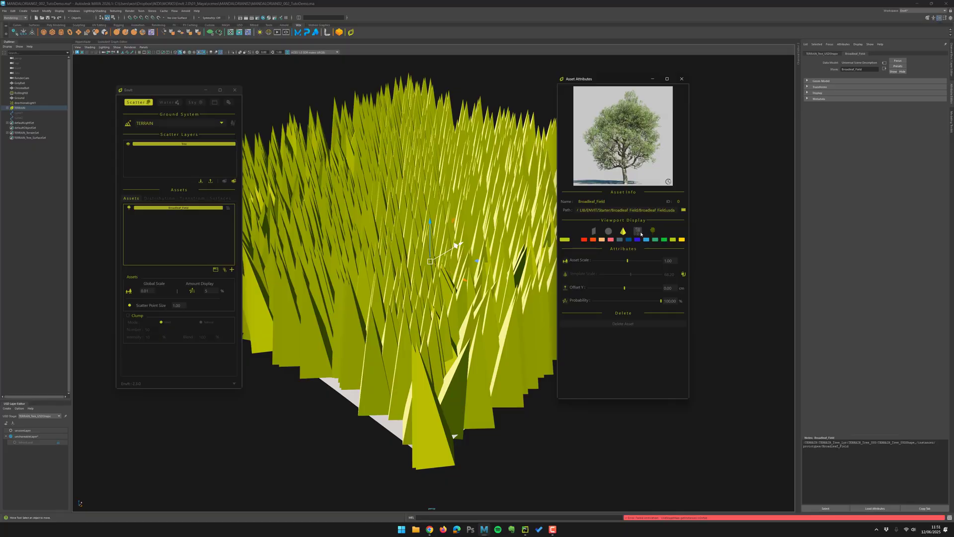
{"action": "left_click", "coordinate": [638, 231]}
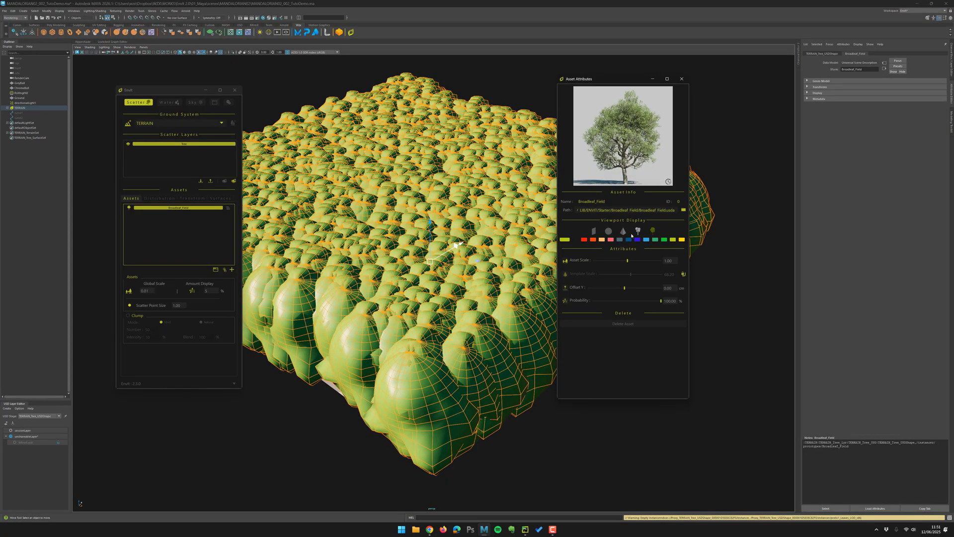
{"action": "left_click", "coordinate": [350, 427]}
{"action": "left_click_drag", "start_coordinate": [350, 426], "coordinate": [430, 351], "text": "alt"}
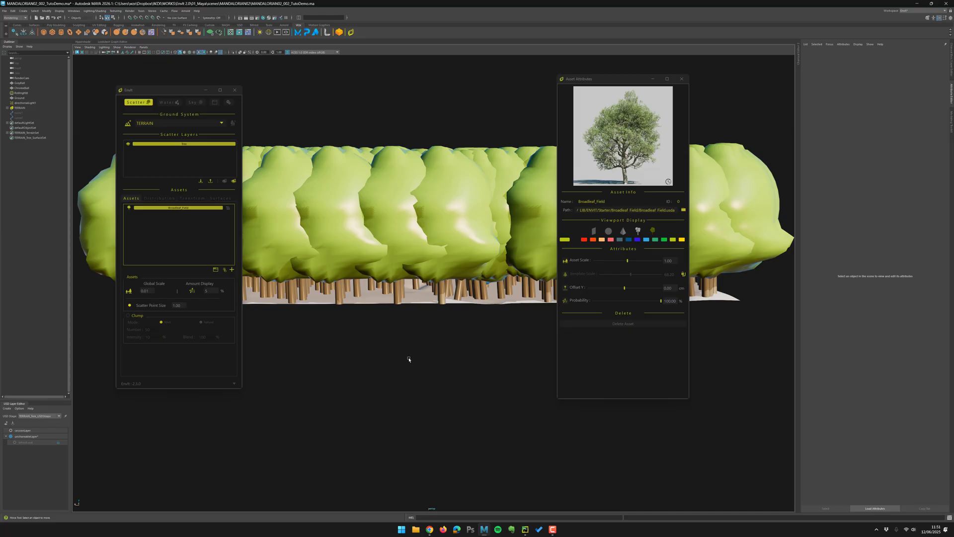
{"action": "right_click_drag", "start_coordinate": [398, 354], "coordinate": [564, 332], "text": "alt"}
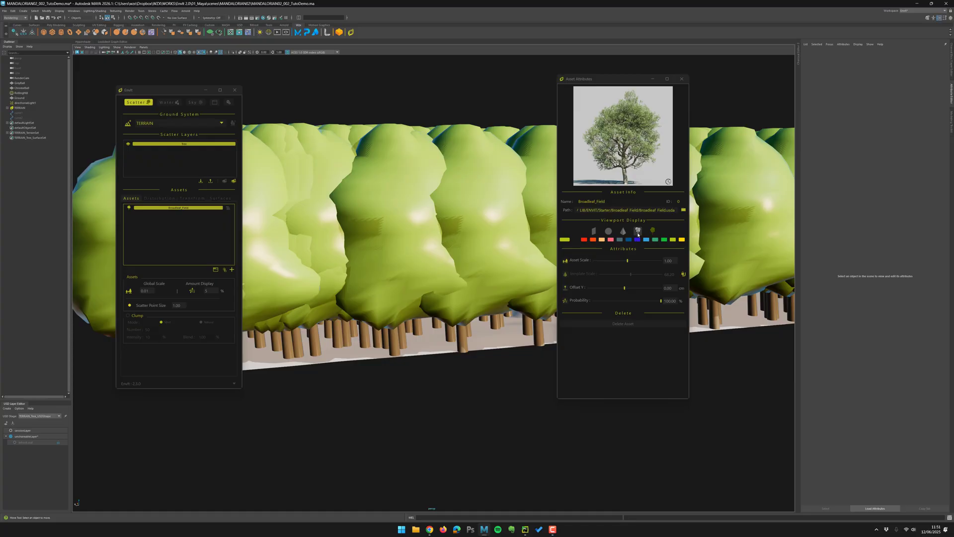
{"action": "left_click_drag", "start_coordinate": [400, 366], "coordinate": [629, 272], "text": "alt"}
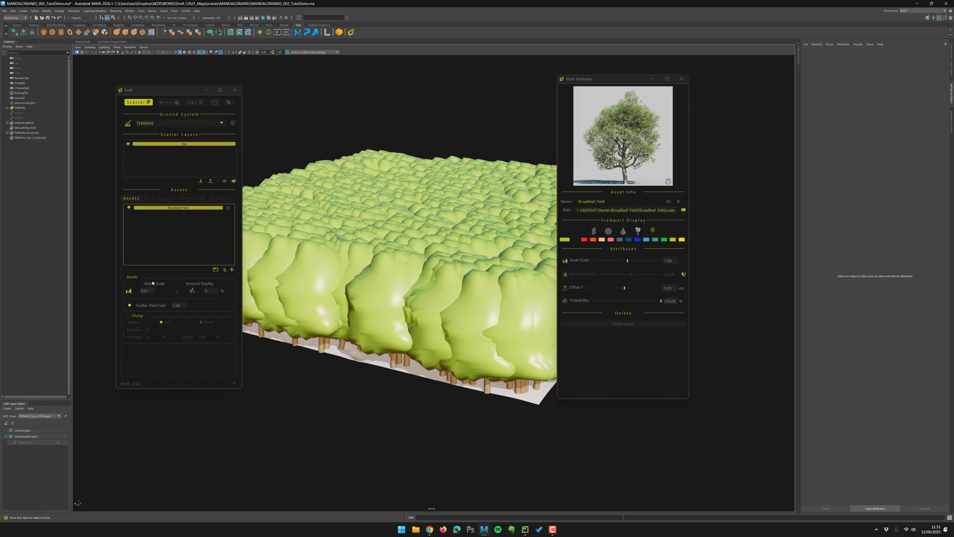
Switch the Distribution density to a fixed Number of 200 trees.
{"action": "left_click", "coordinate": [158, 198]}
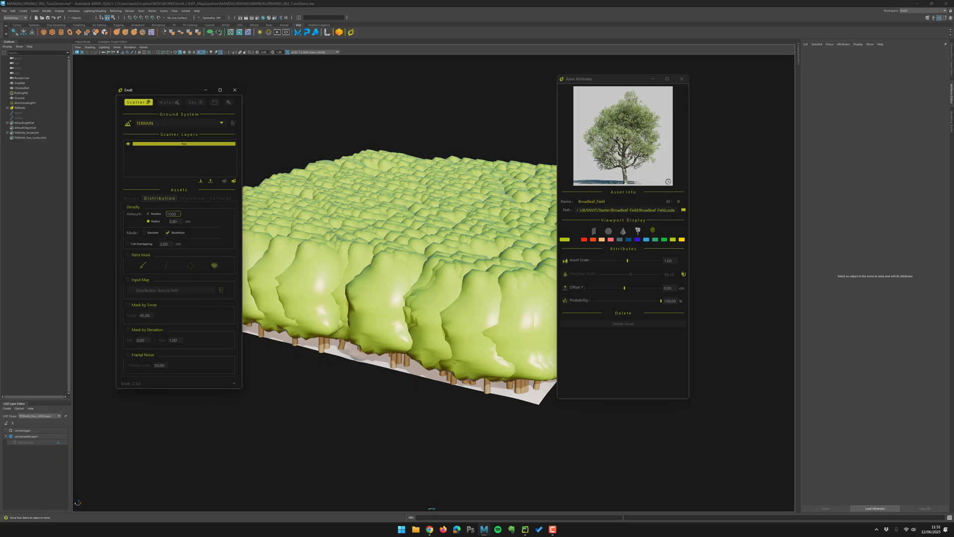
{"action": "left_click", "coordinate": [149, 215]}
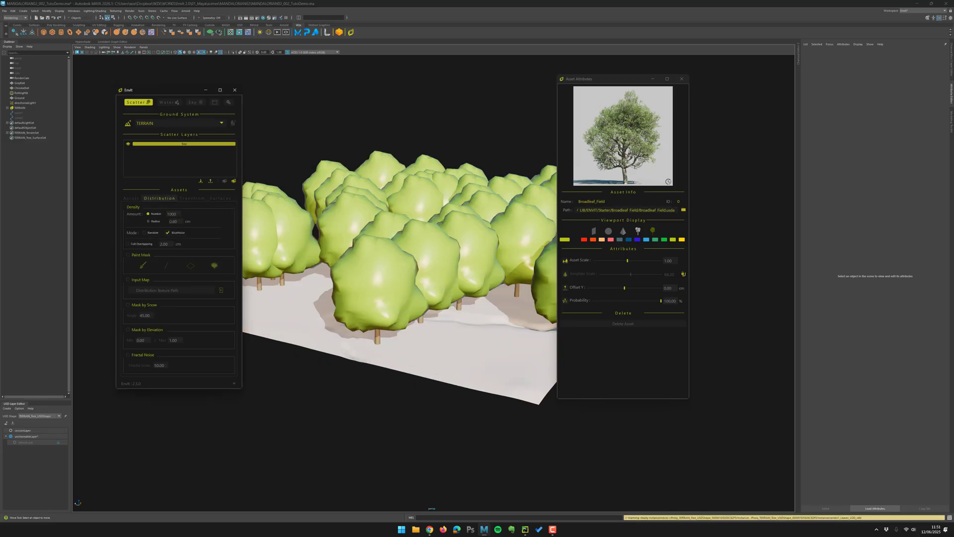
{"action": "left_click_drag", "start_coordinate": [378, 234], "coordinate": [440, 234], "text": "alt"}
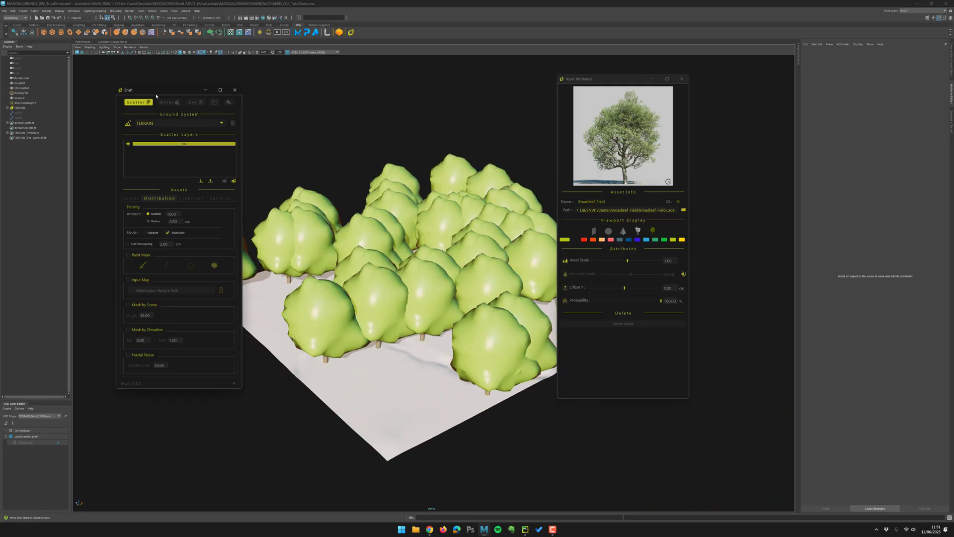
Show the Broadleaf_Field trees as full-detail foliage and play back the scene.
{"action": "left_click_drag", "start_coordinate": [149, 90], "coordinate": [117, 77]}
{"action": "left_click_drag", "start_coordinate": [604, 79], "coordinate": [693, 65]}
{"action": "left_click", "coordinate": [742, 216]}
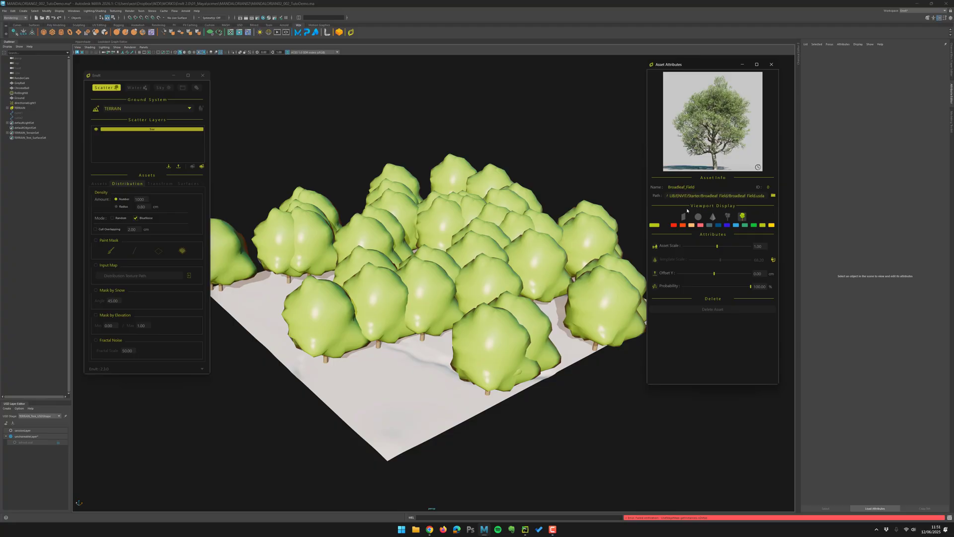
{"action": "left_click_drag", "start_coordinate": [613, 258], "coordinate": [389, 233], "text": "alt"}
{"action": "right_click_drag", "start_coordinate": [390, 233], "coordinate": [90, 300], "text": "alt"}
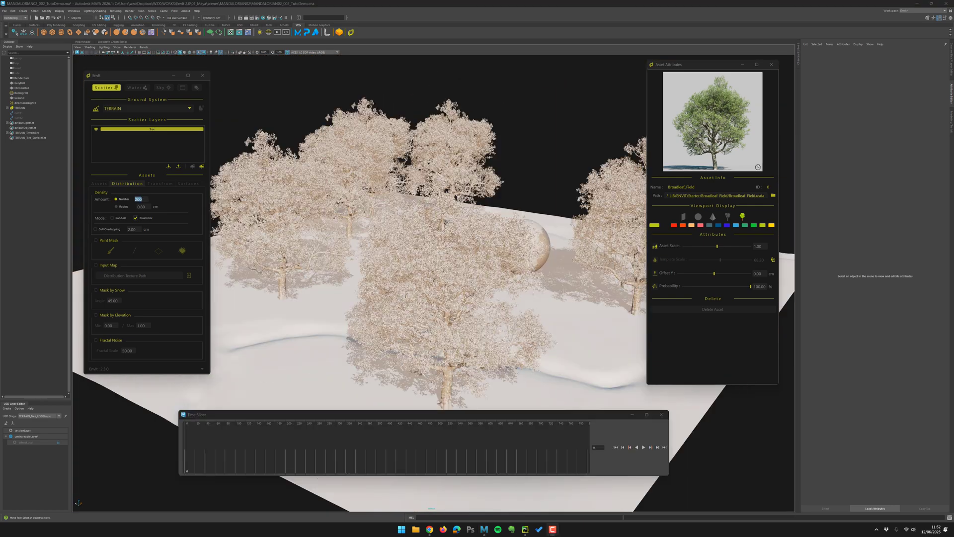
{"action": "right_click_drag", "start_coordinate": [397, 248], "coordinate": [430, 271], "text": "alt"}
{"action": "left_click_drag", "start_coordinate": [430, 271], "coordinate": [479, 301], "text": "alt"}
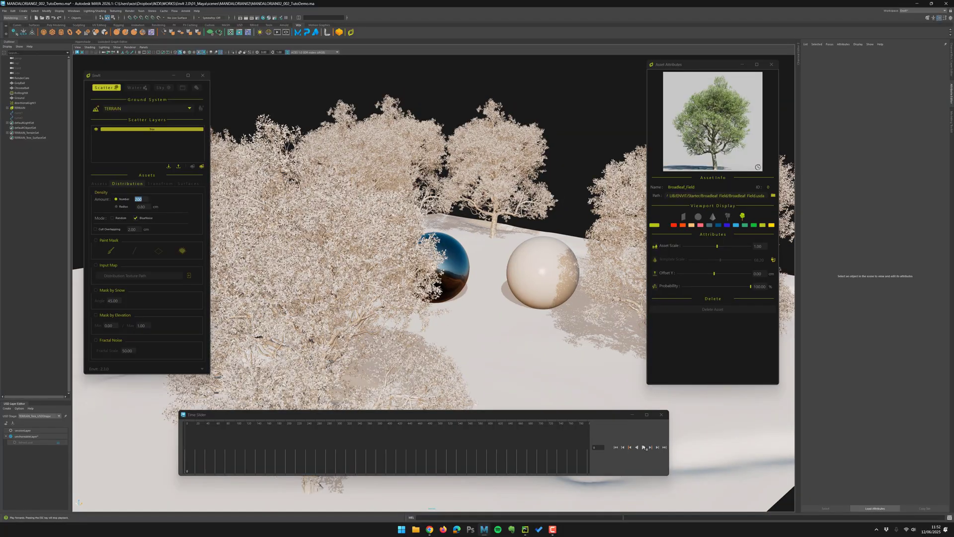
{"action": "left_click", "coordinate": [644, 446]}
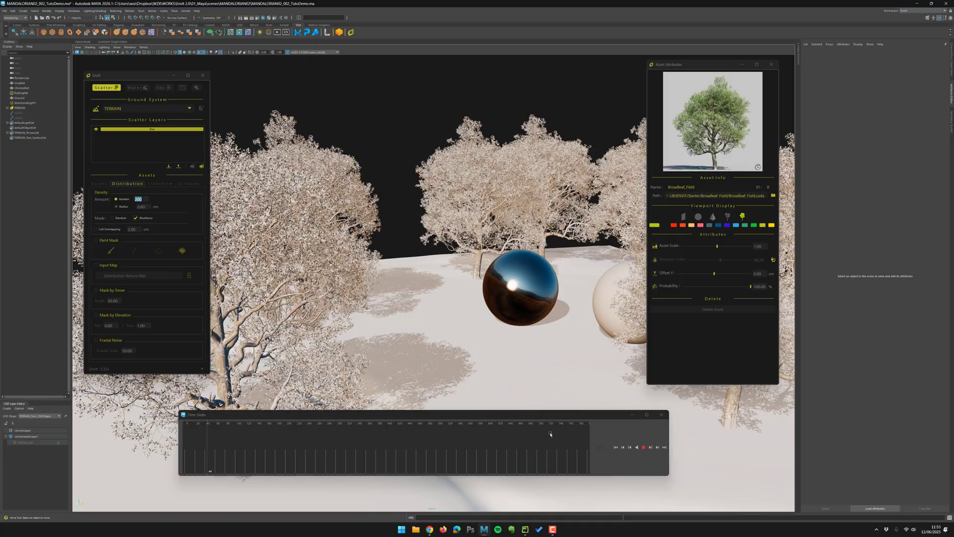
Stop playback and switch the trees back to proxy display.
{"action": "left_click", "coordinate": [644, 448]}
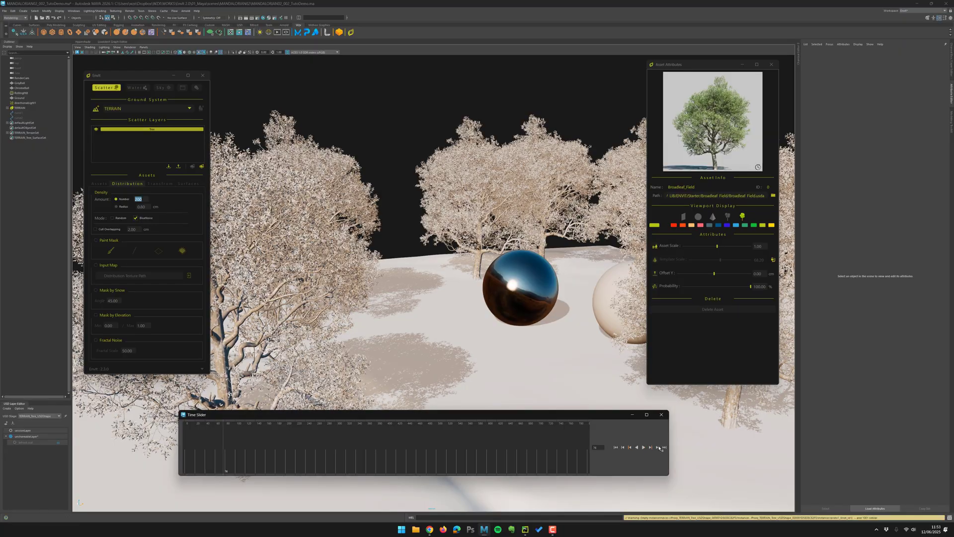
{"action": "left_click", "coordinate": [661, 414]}
{"action": "left_click_drag", "start_coordinate": [497, 323], "coordinate": [421, 305], "text": "alt"}
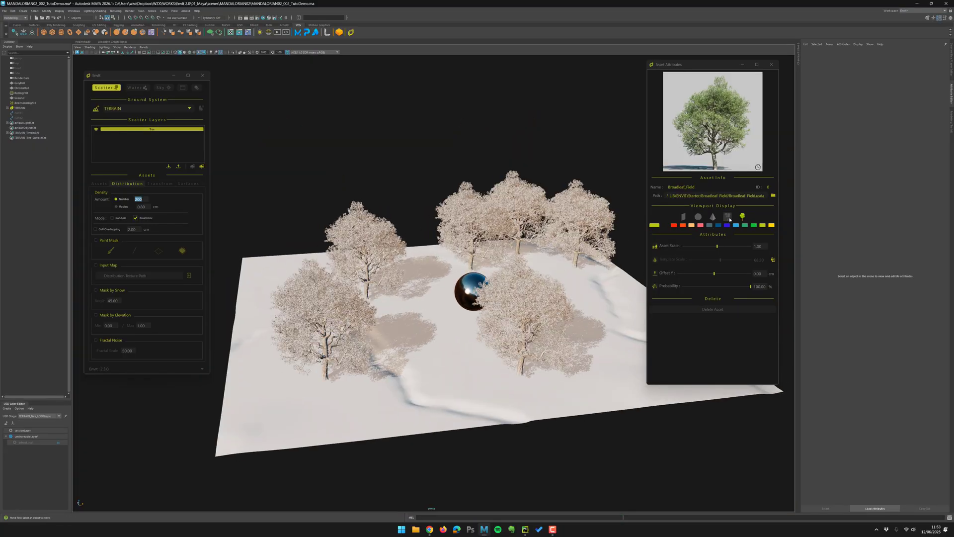
{"action": "left_click", "coordinate": [727, 216]}
{"action": "left_click_drag", "start_coordinate": [526, 252], "coordinate": [511, 298], "text": "alt"}
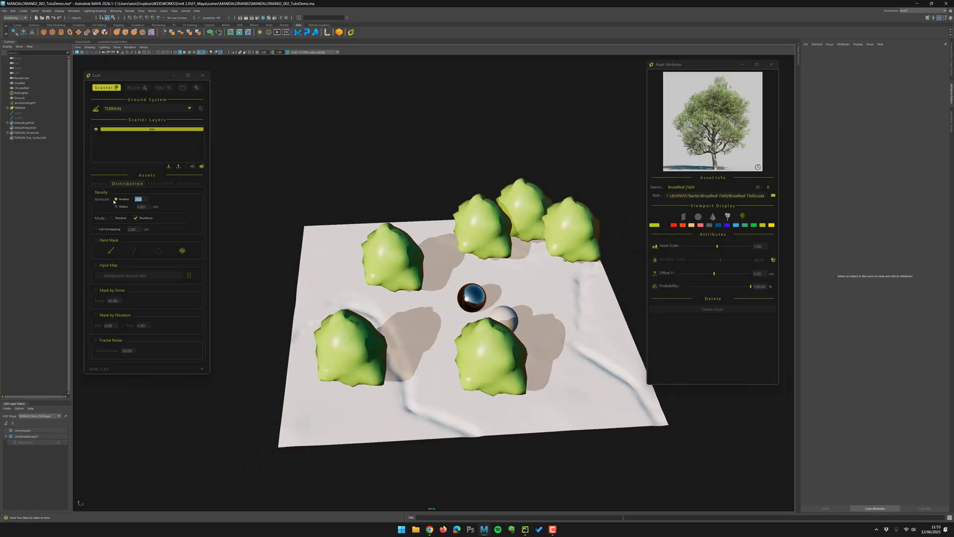
{"action": "left_click_drag", "start_coordinate": [447, 278], "coordinate": [277, 194], "text": "alt"}
Set the distribution Density to a 1.00 spacing radius.
{"action": "left_click", "coordinate": [142, 206]}
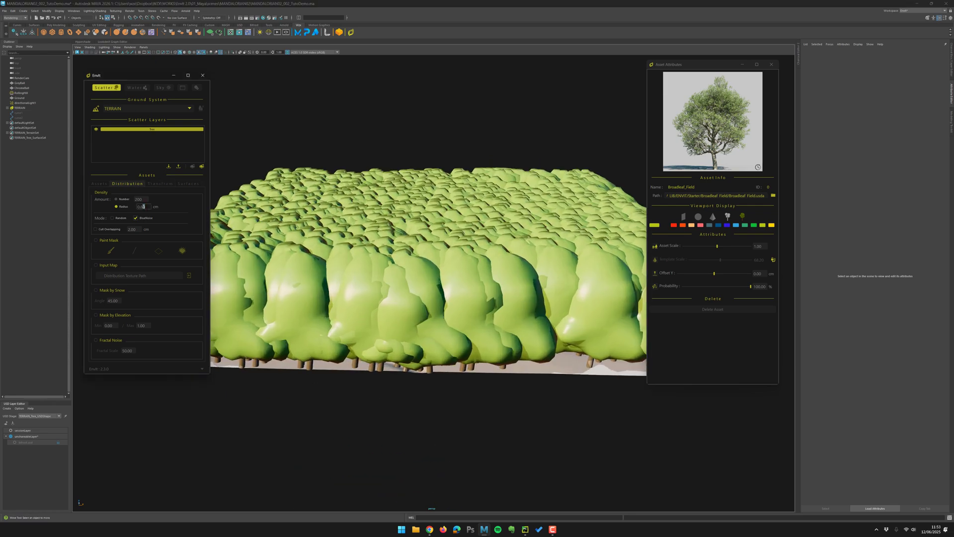
{"action": "type", "text": "1"}
{"action": "key", "text": "Return"}
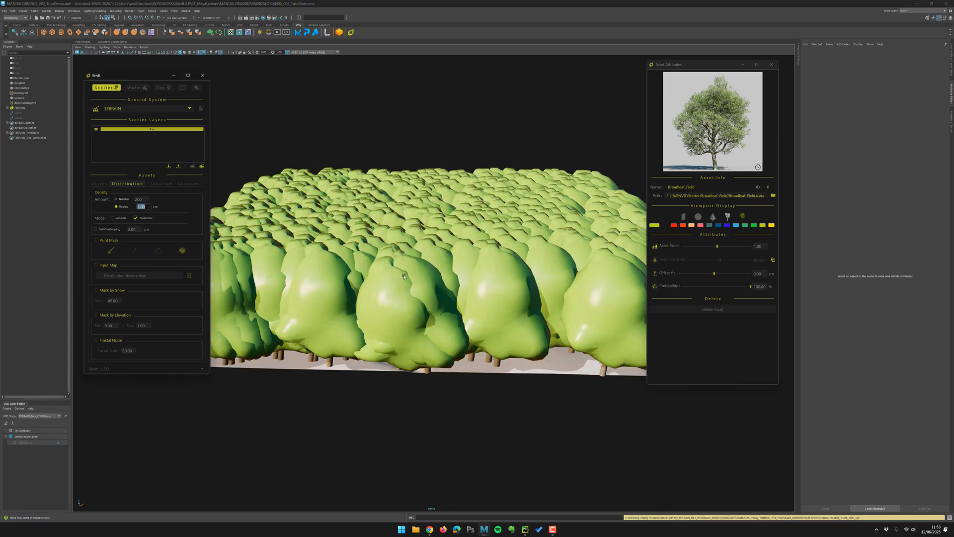
{"action": "right_click_drag", "start_coordinate": [407, 268], "coordinate": [188, 234], "text": "alt"}
Shrink the Broadleaf_Field Asset Scale to about 0.17 and close Asset Attributes.
{"action": "left_click", "coordinate": [99, 183]}
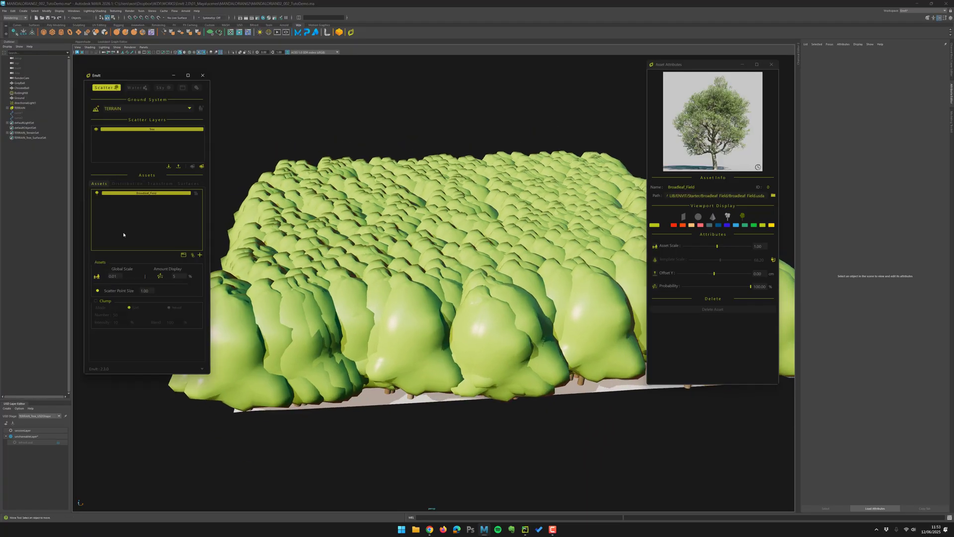
{"action": "left_click", "coordinate": [141, 193]}
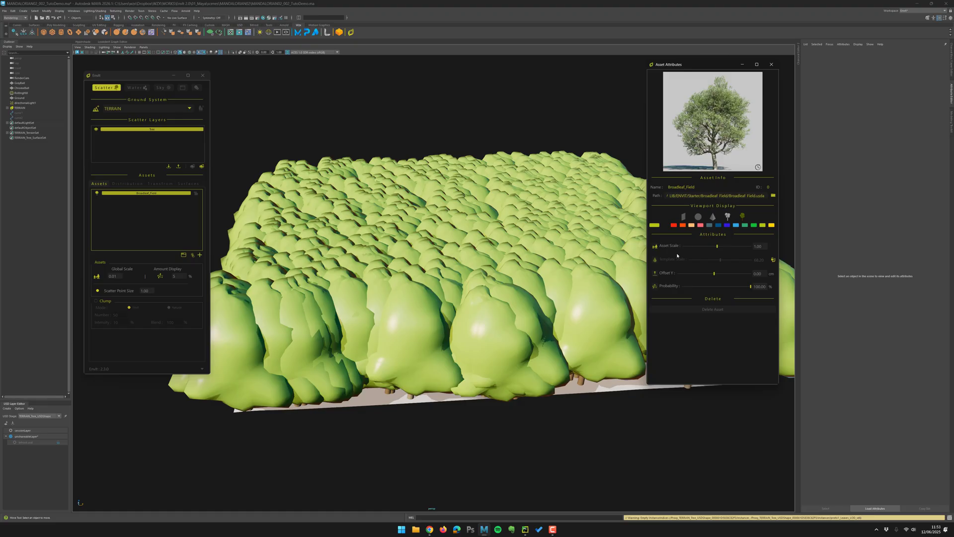
{"action": "left_click_drag", "start_coordinate": [715, 247], "coordinate": [691, 248]}
{"action": "key", "text": "f"}
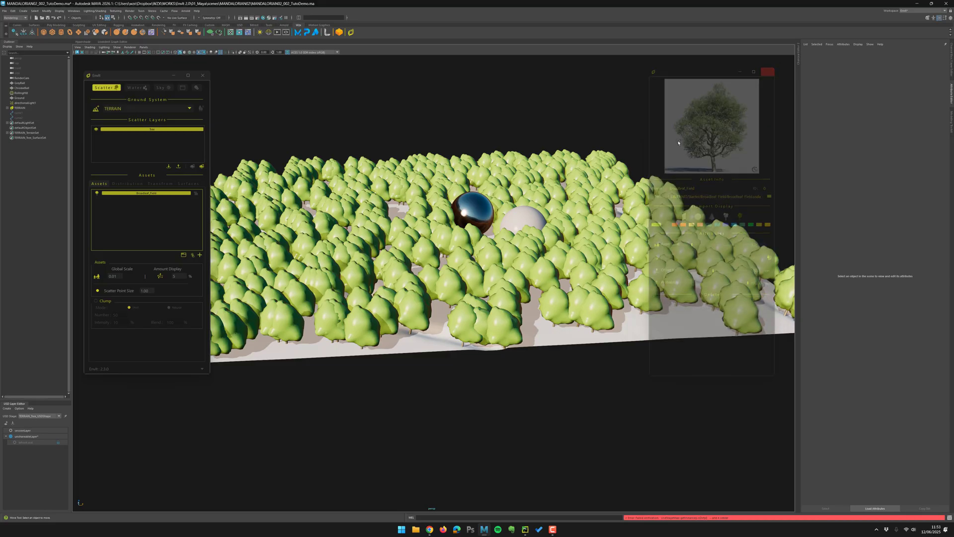
{"action": "left_click", "coordinate": [772, 65]}
{"action": "scroll", "coordinate": [425, 267], "scroll_direction": "up", "scroll_amount": 5}
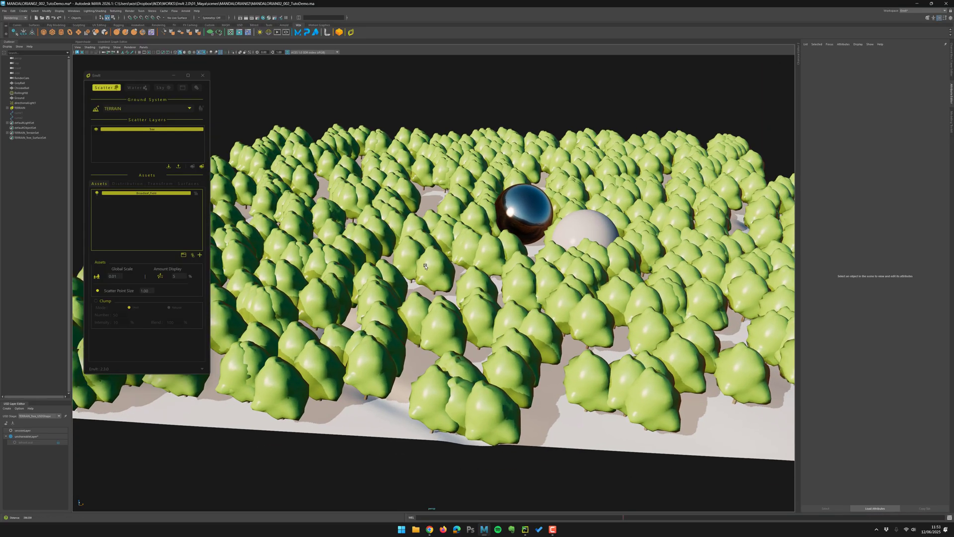
{"action": "scroll", "coordinate": [290, 300], "scroll_direction": "up", "scroll_amount": 3}
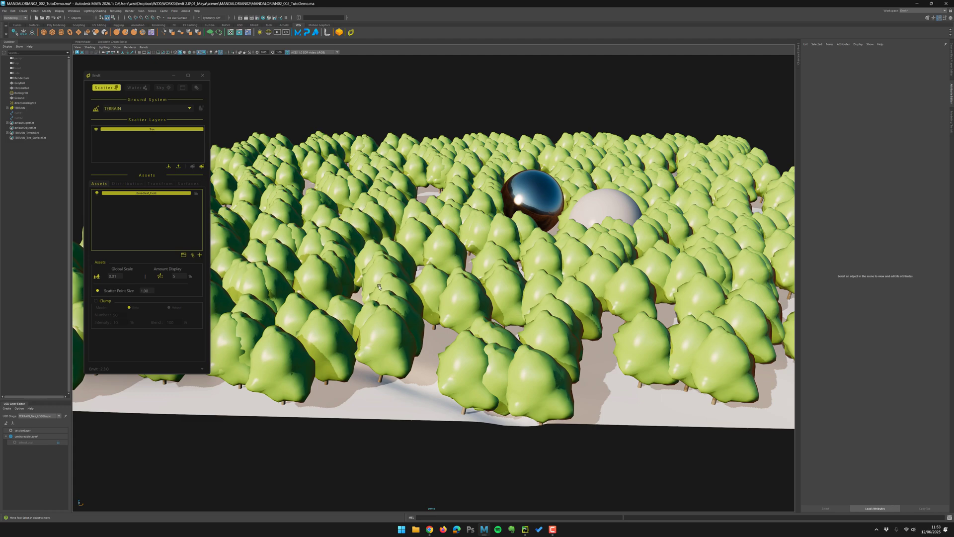
{"action": "left_click_drag", "start_coordinate": [401, 272], "coordinate": [308, 384], "text": "alt"}
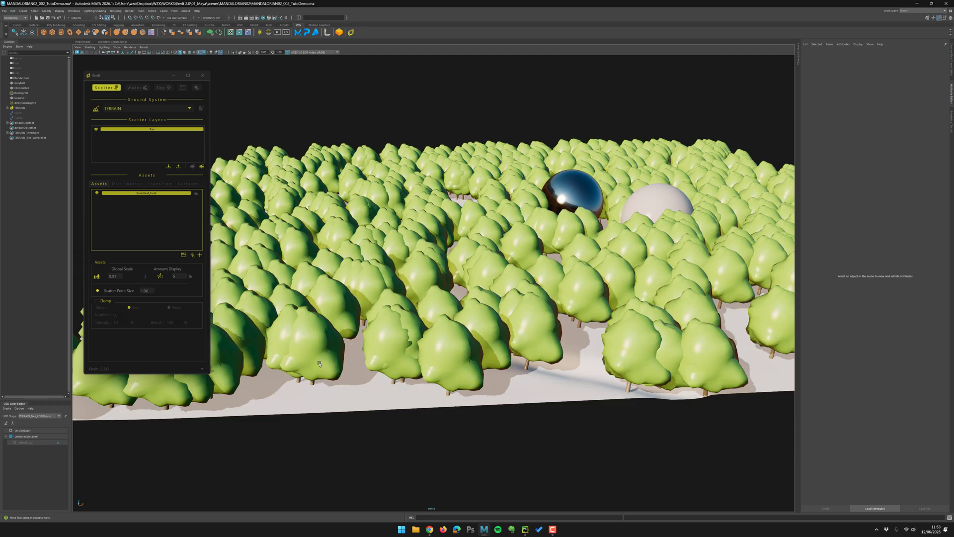
{"action": "left_click", "coordinate": [128, 183]}
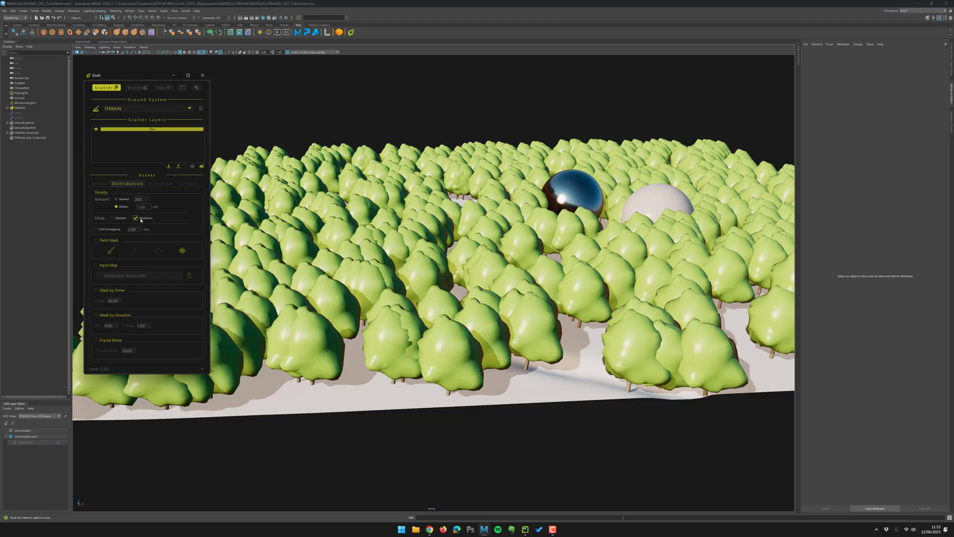
On the Transform tab, toggle random Rotate off and back on.
{"action": "left_click", "coordinate": [160, 184]}
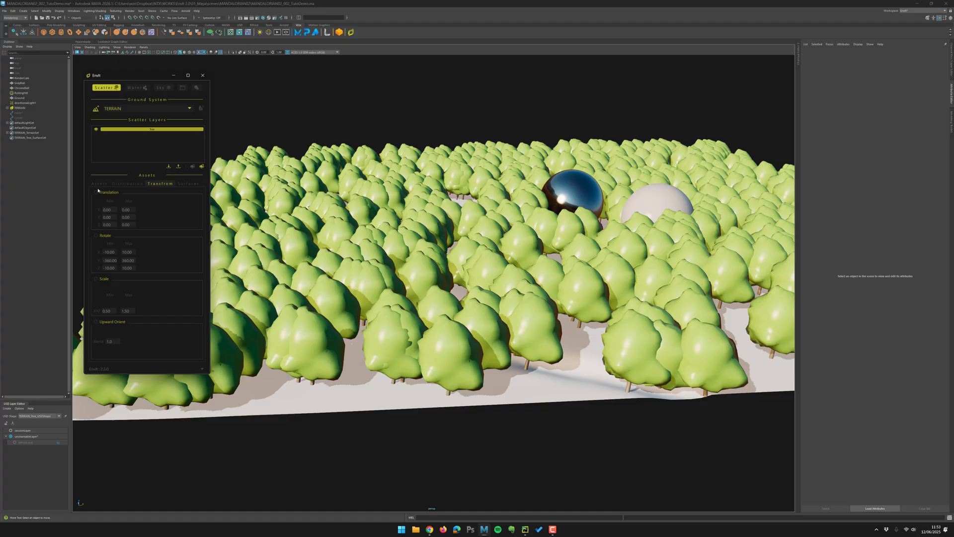
{"action": "left_click", "coordinate": [96, 236]}
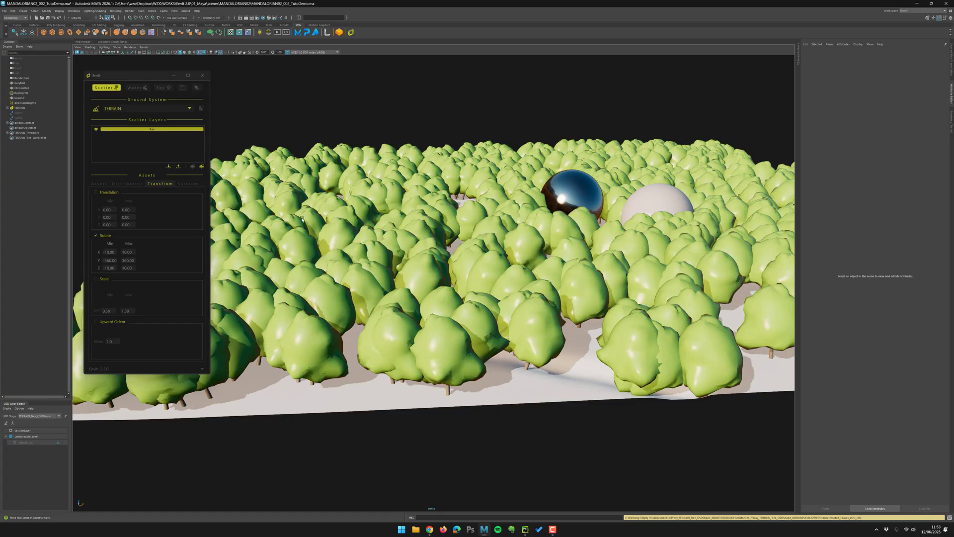
{"action": "left_click_drag", "start_coordinate": [242, 301], "coordinate": [369, 288], "text": "alt"}
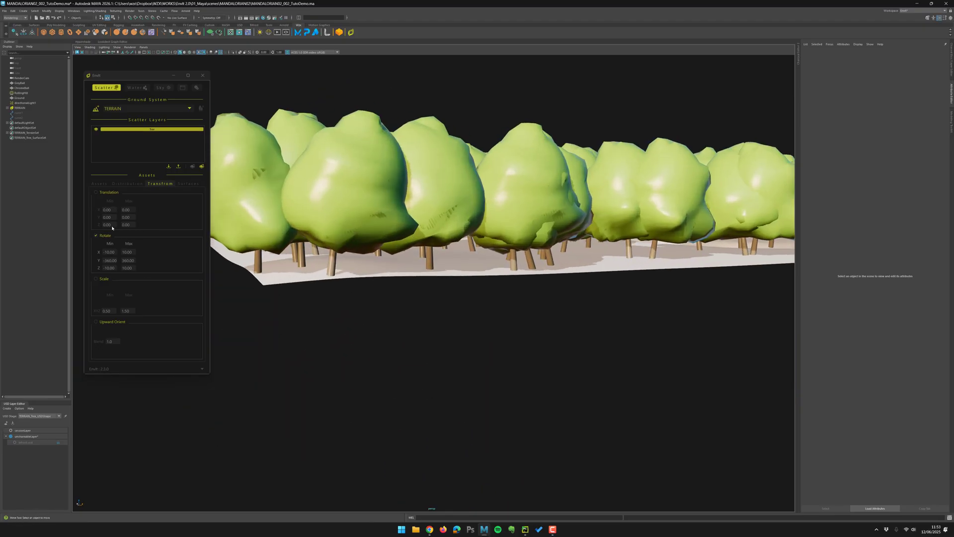
{"action": "left_click", "coordinate": [96, 236]}
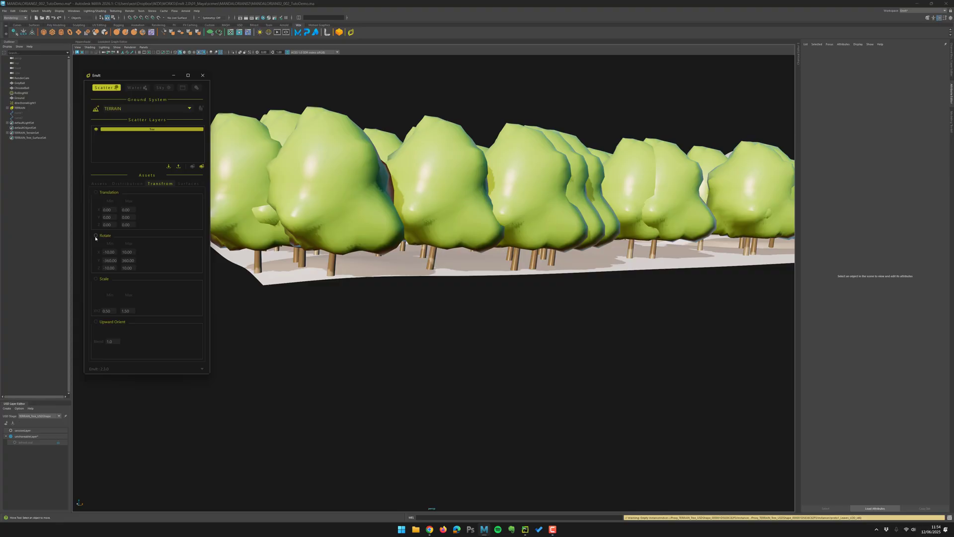
{"action": "left_click", "coordinate": [96, 236]}
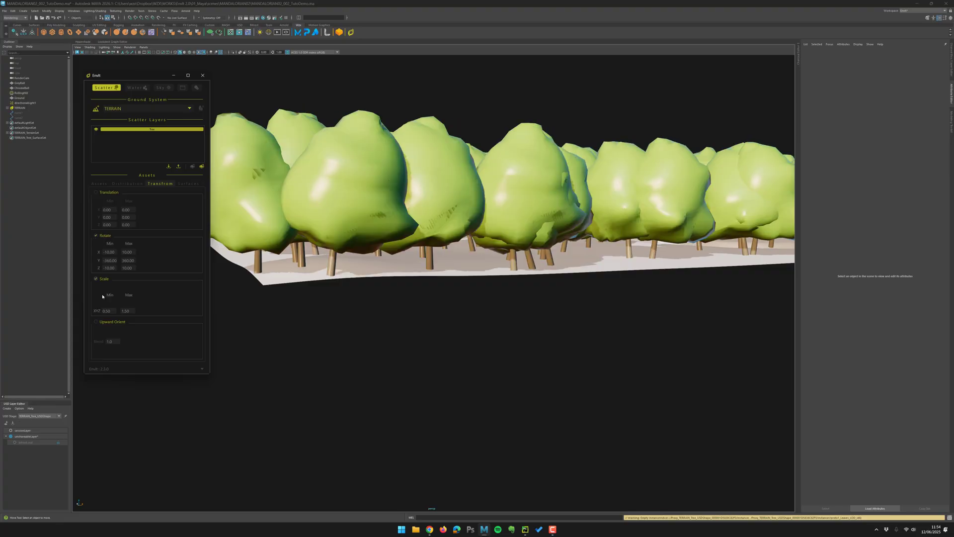
{"action": "left_click_drag", "start_coordinate": [234, 305], "coordinate": [328, 284], "text": "alt"}
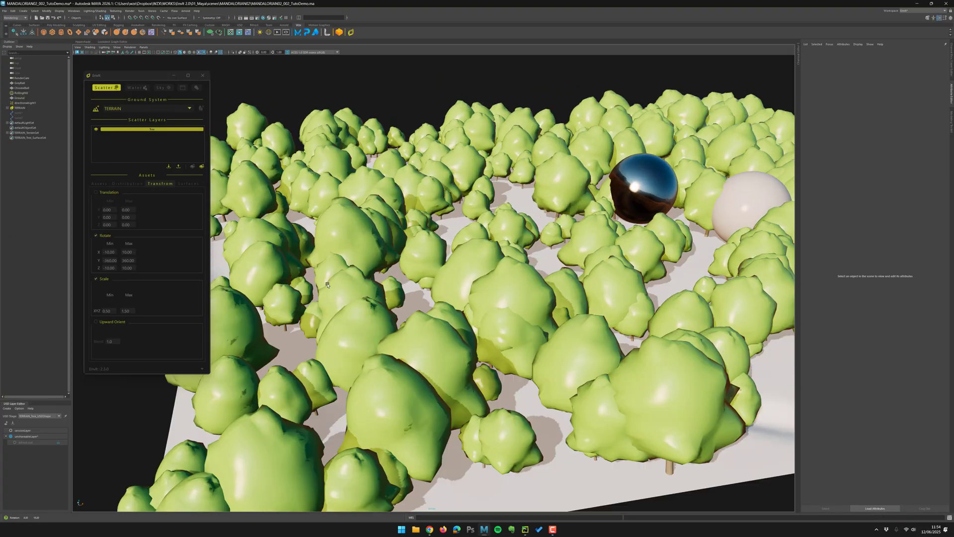
Set the tree Scale range to Min 0.80 and Max 1.30.
{"action": "scroll", "coordinate": [327, 285], "scroll_direction": "down", "scroll_amount": 6}
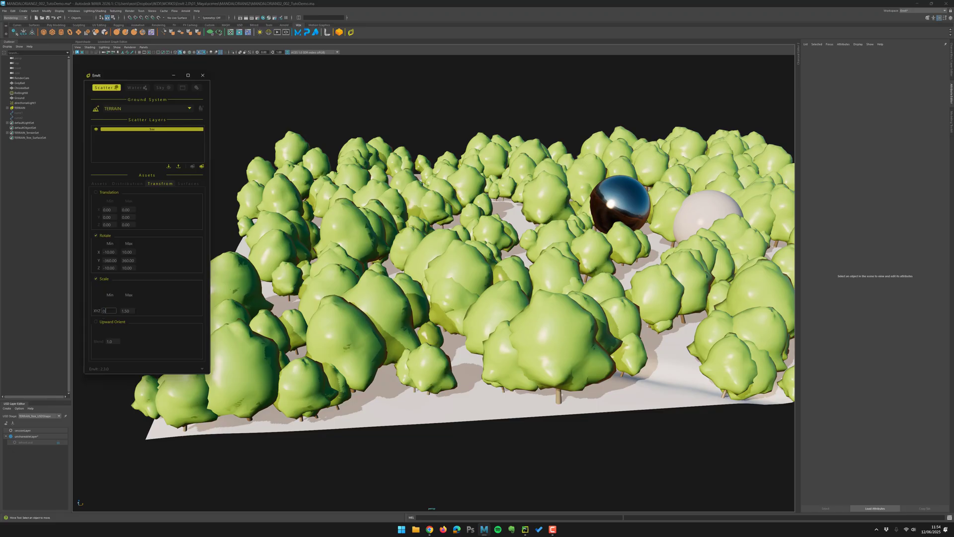
{"action": "type", "text": "0.8"}
{"action": "key", "text": "Tab"}
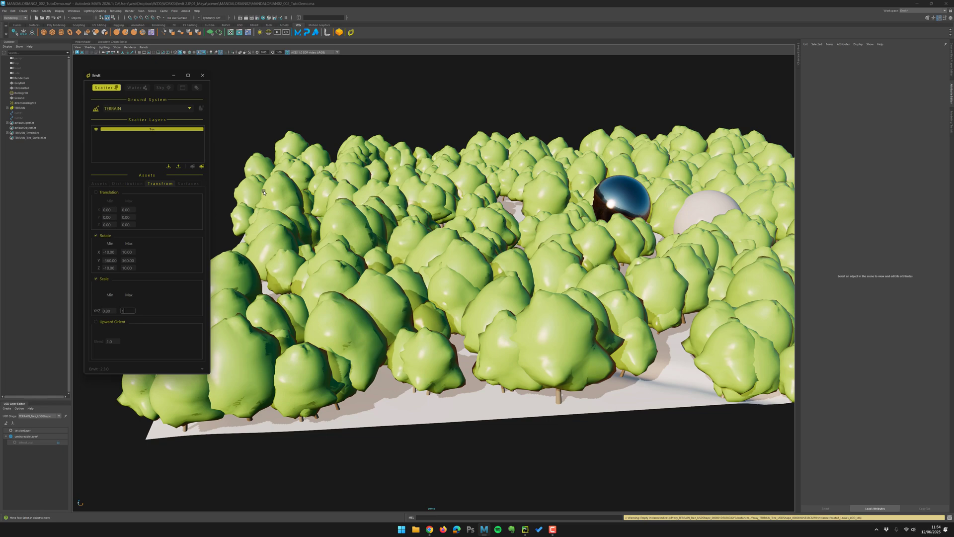
{"action": "key", "text": "Return"}
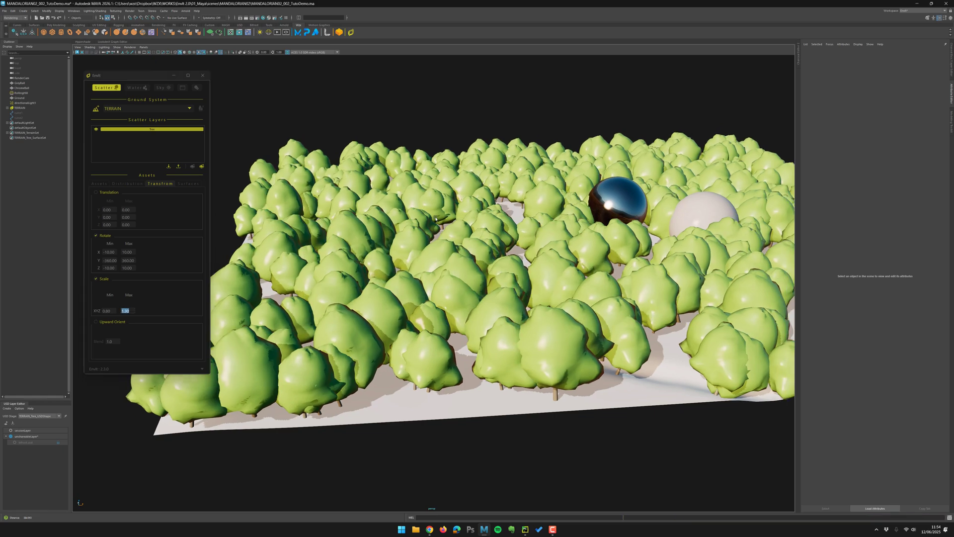
{"action": "left_click_drag", "start_coordinate": [318, 203], "coordinate": [433, 209], "text": "alt"}
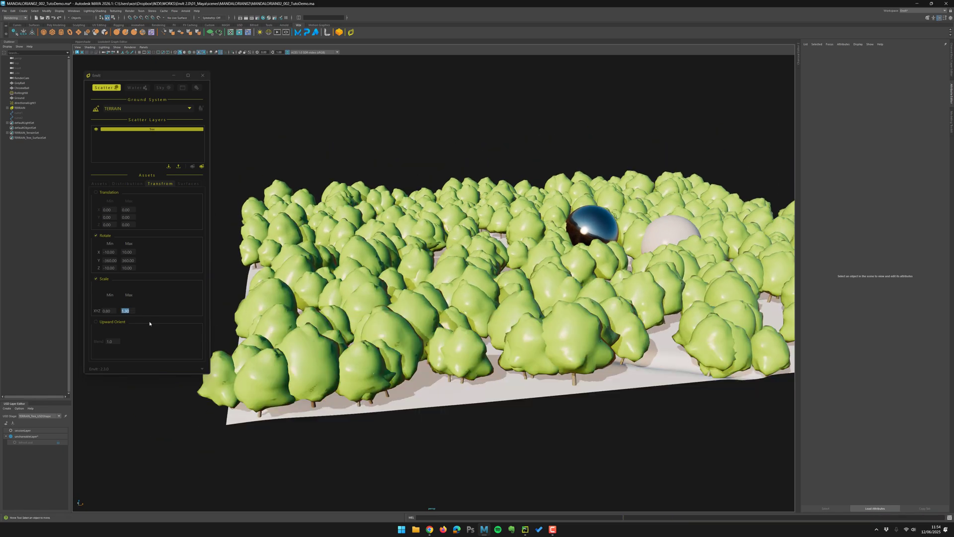
{"action": "left_click_drag", "start_coordinate": [494, 279], "coordinate": [463, 204], "text": "alt"}
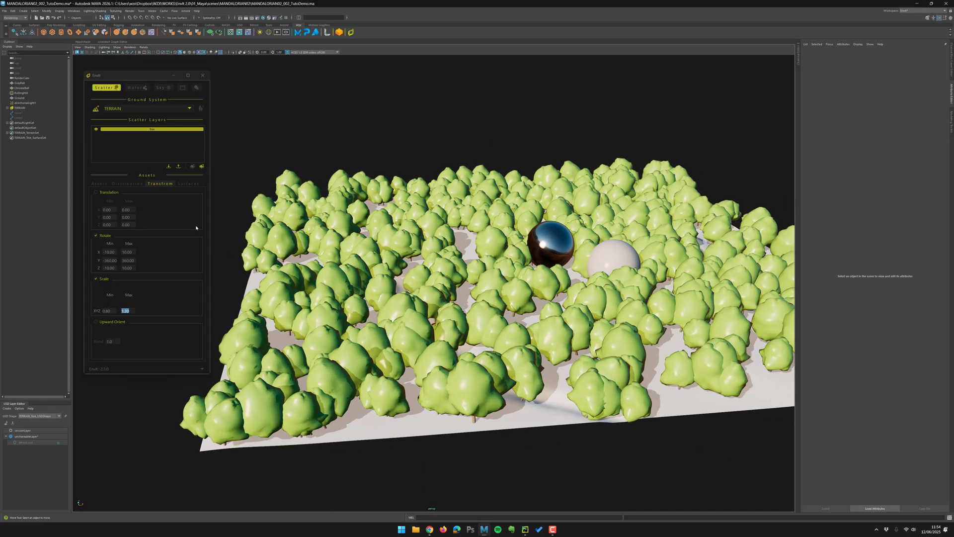
Raise Amount Display to 100% so the full forest shows, then orbit over it.
{"action": "left_click", "coordinate": [128, 184]}
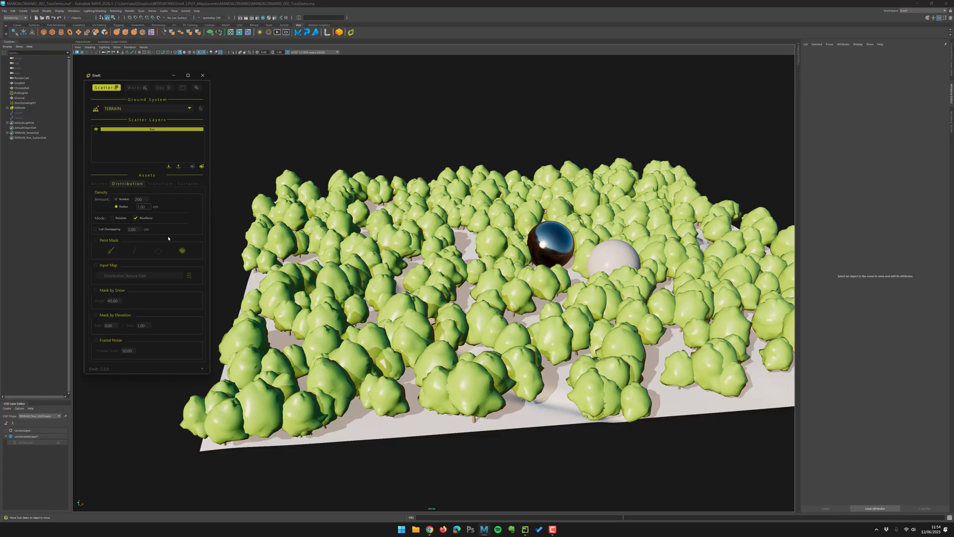
{"action": "left_click", "coordinate": [99, 184]}
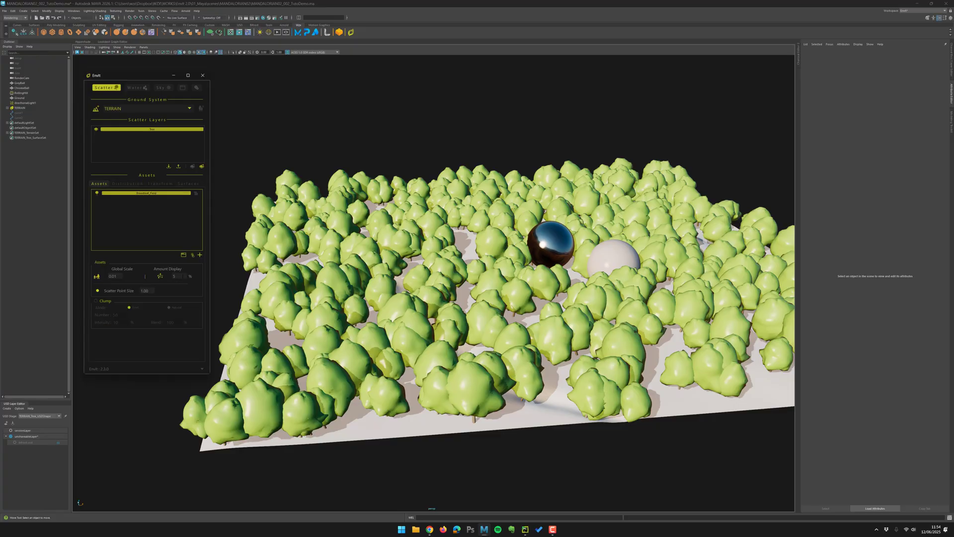
{"action": "left_click", "coordinate": [128, 183]}
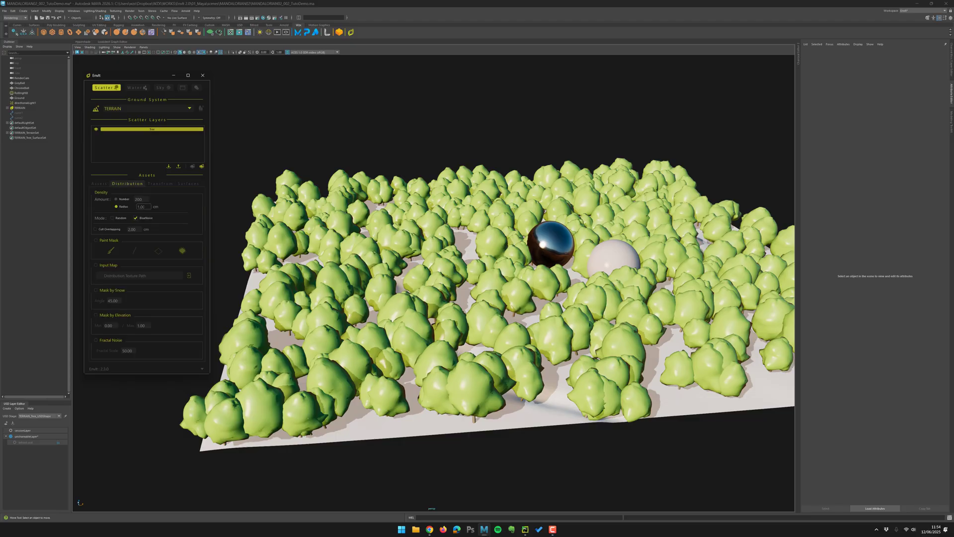
{"action": "left_click", "coordinate": [99, 183]}
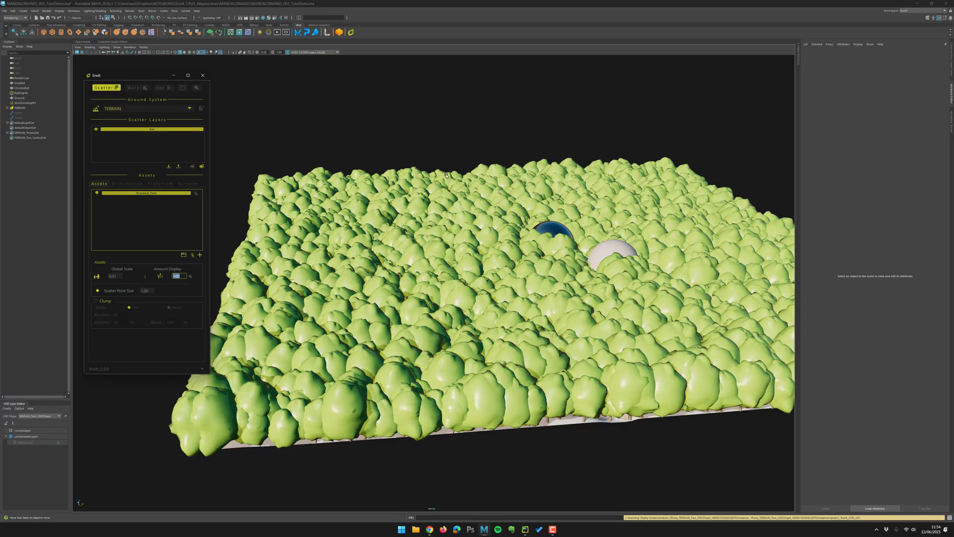
{"action": "middle_click_drag", "start_coordinate": [431, 224], "coordinate": [418, 217], "text": "alt"}
{"action": "left_click_drag", "start_coordinate": [418, 218], "coordinate": [423, 253], "text": "alt"}
{"action": "left_click", "coordinate": [127, 183]}
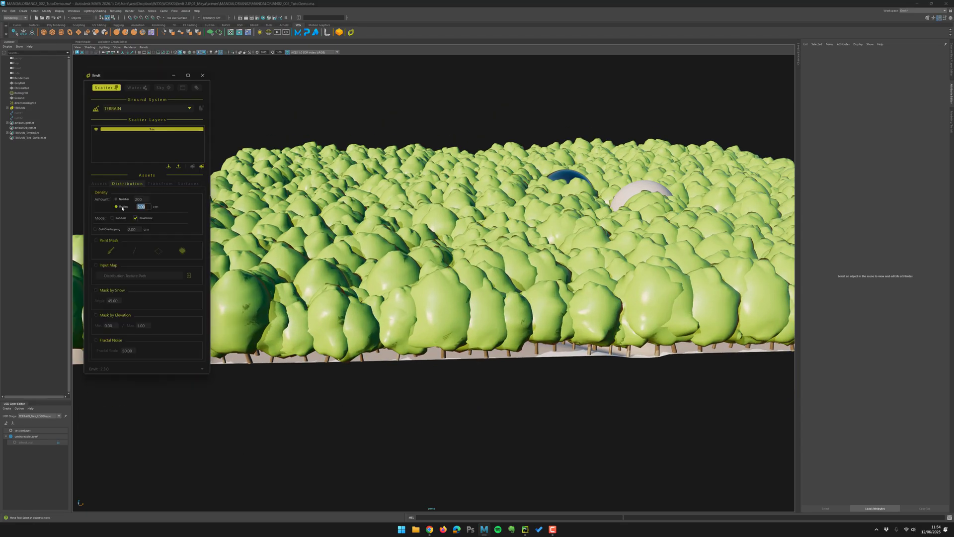
{"action": "left_click_drag", "start_coordinate": [476, 264], "coordinate": [406, 237], "text": "alt"}
{"action": "scroll", "coordinate": [405, 227], "scroll_direction": "down", "scroll_amount": 5}
{"action": "right_click_drag", "start_coordinate": [389, 248], "coordinate": [386, 317], "text": "alt"}
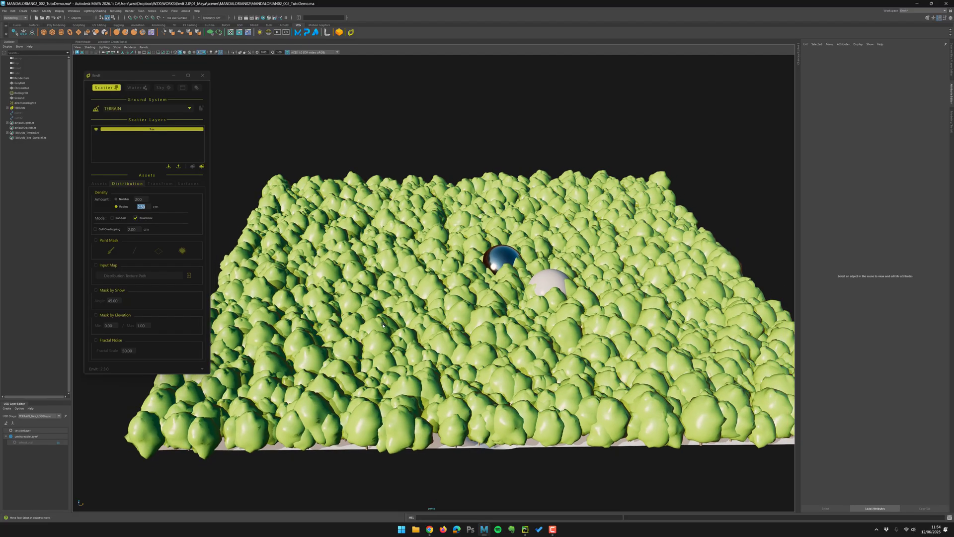
Hide TERRAIN's tree scatter and view the bare terrain with new lighting and wireframe-on-shaded.
{"action": "left_click", "coordinate": [20, 107]}
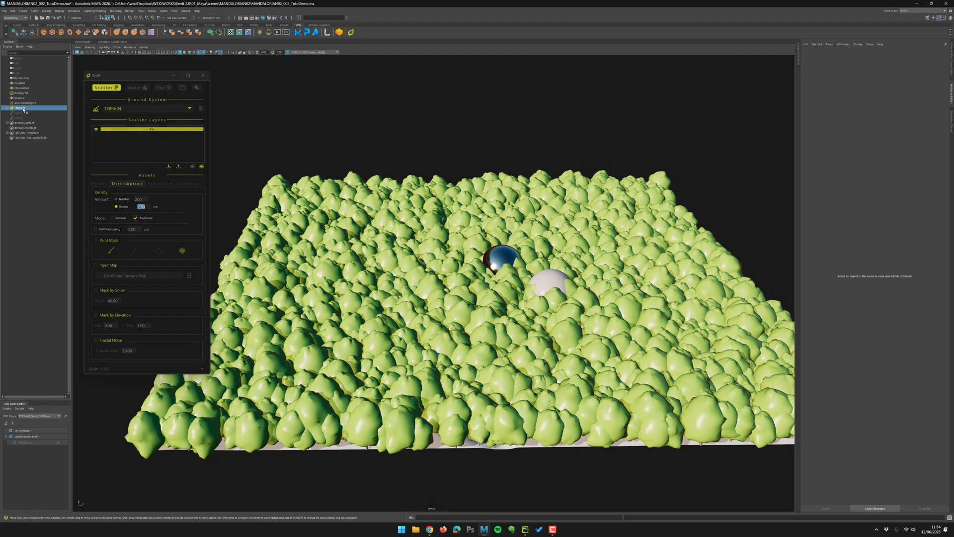
{"action": "key", "text": "ctrl+h"}
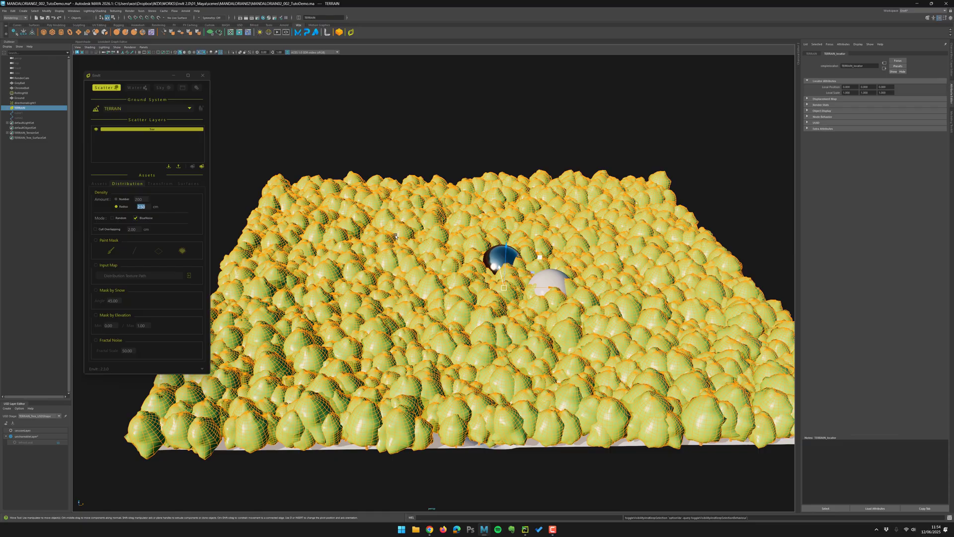
{"action": "left_click_drag", "start_coordinate": [459, 296], "coordinate": [489, 357], "text": "alt"}
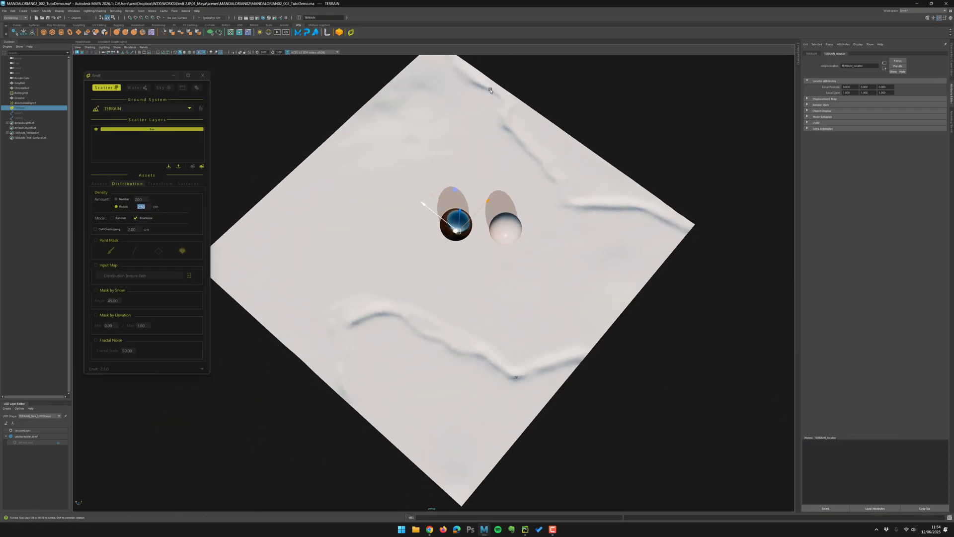
{"action": "left_click_drag", "start_coordinate": [491, 90], "coordinate": [298, 189], "text": "alt"}
{"action": "key", "text": "7"}
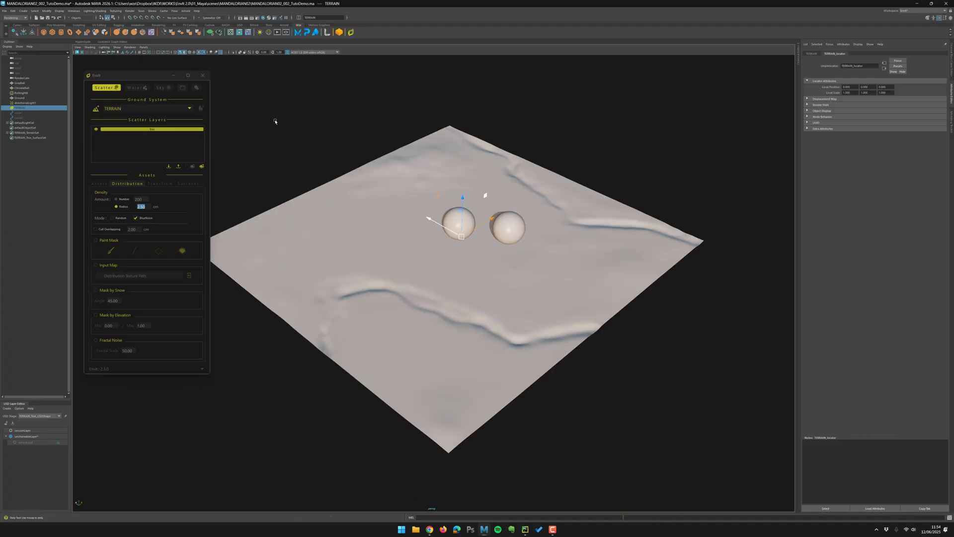
{"action": "left_click", "coordinate": [190, 53]}
Switch the viewport to wireframe and select curve1 and curve2 along the river channels.
{"action": "right_click_drag", "start_coordinate": [301, 174], "coordinate": [330, 220], "text": "alt"}
{"action": "left_click_drag", "start_coordinate": [20, 113], "coordinate": [32, 119]}
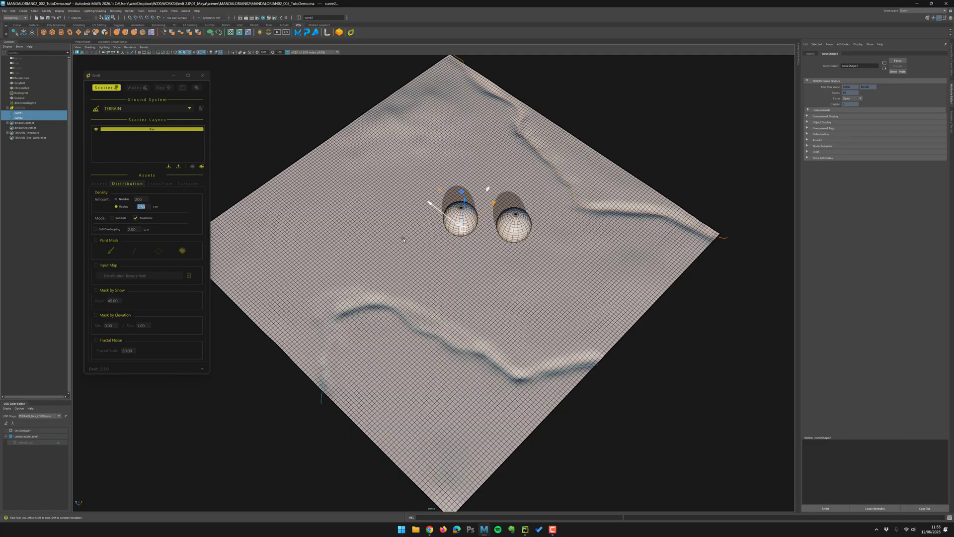
{"action": "left_click_drag", "start_coordinate": [406, 253], "coordinate": [415, 269], "text": "alt"}
{"action": "right_click_drag", "start_coordinate": [415, 269], "coordinate": [415, 258], "text": "alt"}
{"action": "key", "text": "4"}
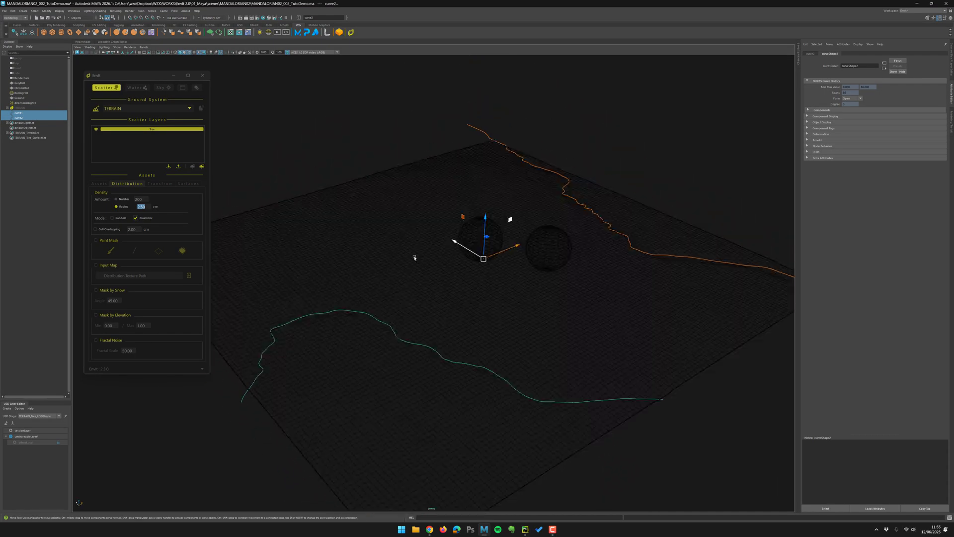
{"action": "left_click", "coordinate": [35, 340]}
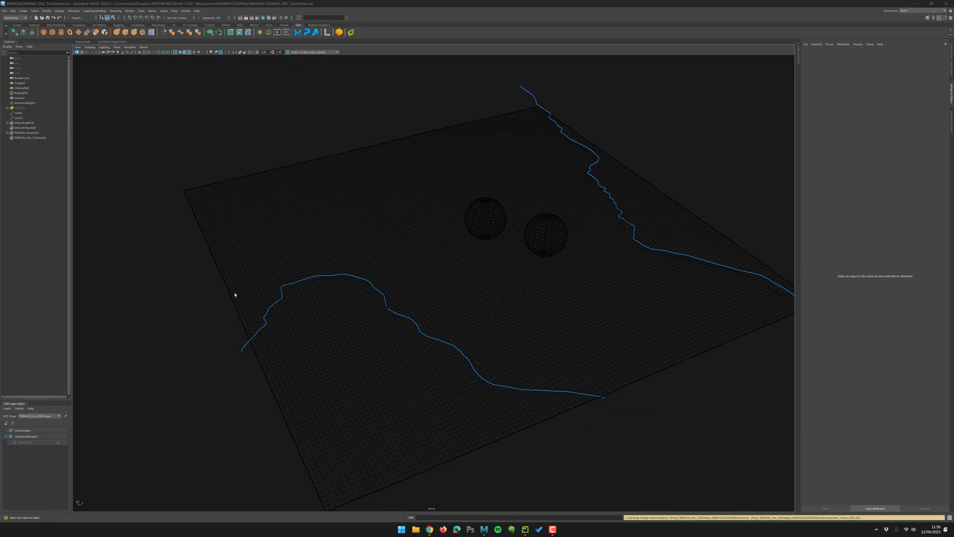
{"action": "left_click_drag", "start_coordinate": [235, 294], "coordinate": [222, 344], "text": "alt"}
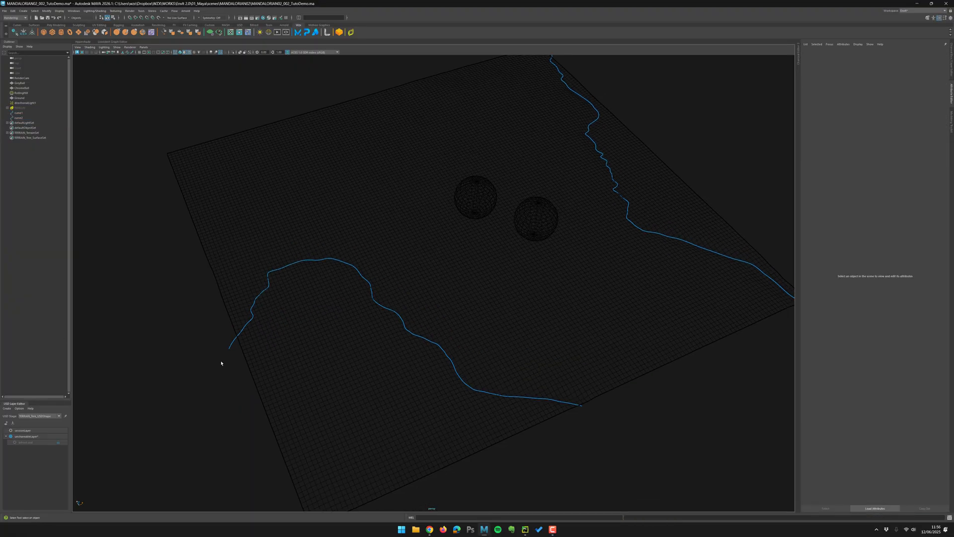
{"action": "left_click", "coordinate": [229, 348]}
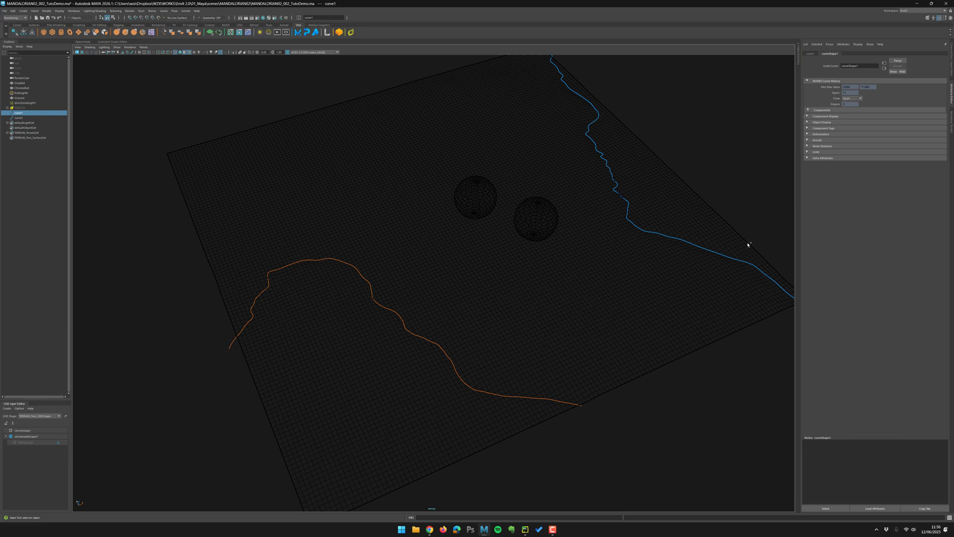
{"action": "left_click_drag", "start_coordinate": [603, 149], "coordinate": [539, 61], "text": "alt"}
{"action": "left_click", "coordinate": [531, 63], "text": "shift"}
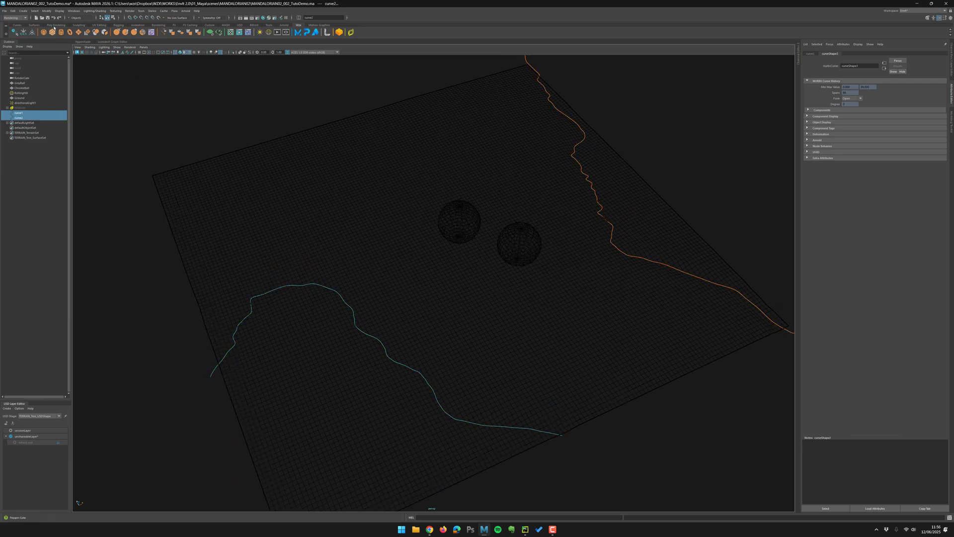
{"action": "left_click", "coordinate": [46, 11]}
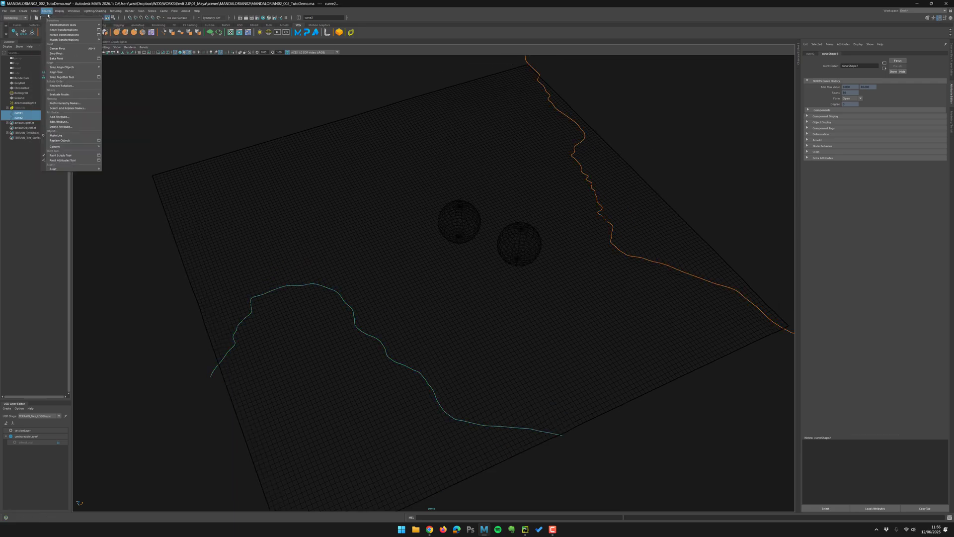
Sweep tube meshes along both river curves and add them to Envit Surfaces as exclusion surfaces.
{"action": "left_click", "coordinate": [40, 63]}
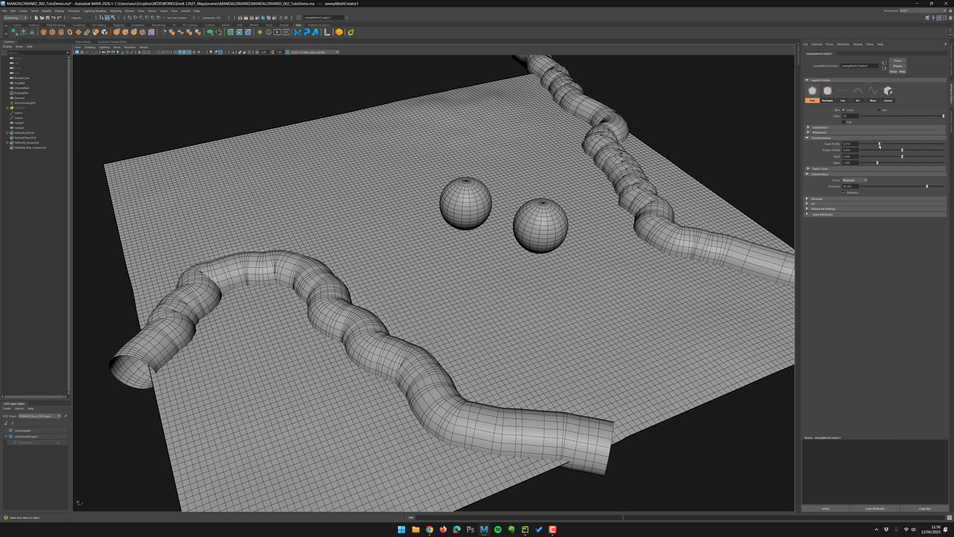
{"action": "left_click", "coordinate": [191, 127]}
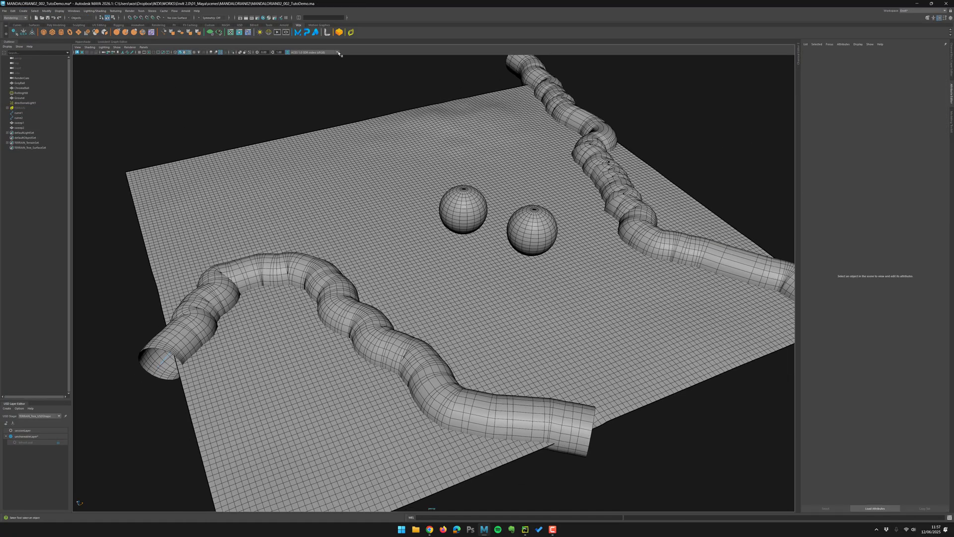
{"action": "left_click", "coordinate": [351, 31]}
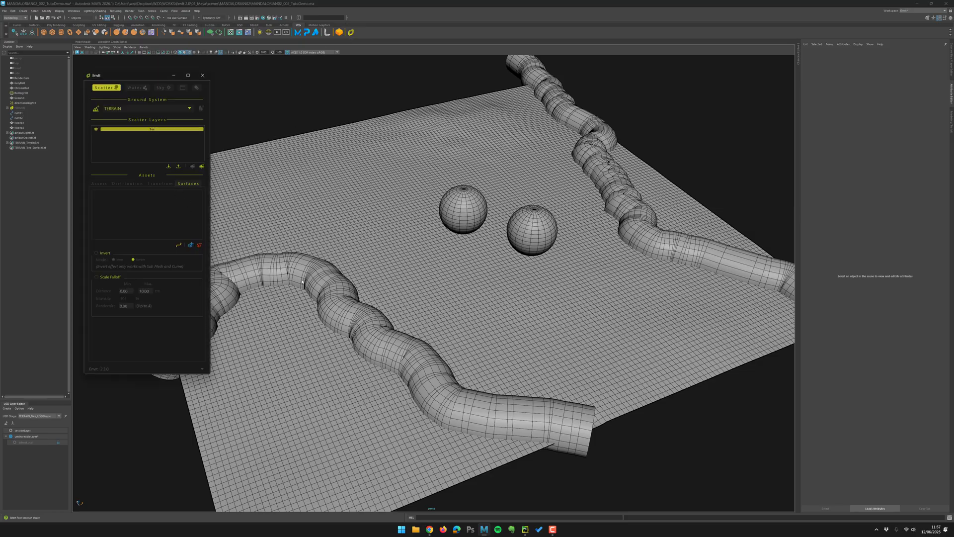
{"action": "left_click", "coordinate": [303, 283]}
{"action": "left_click", "coordinate": [199, 245]}
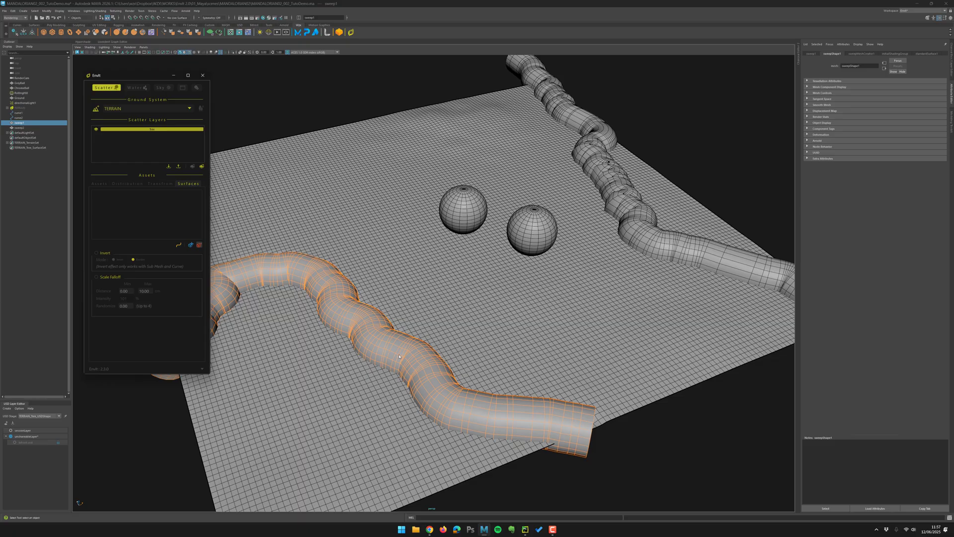
{"action": "left_click_drag", "start_coordinate": [232, 228], "coordinate": [377, 124], "text": "alt"}
Unhide both river sweep tubes and select the lower sweep to adjust its width.
{"action": "key", "text": "w"}
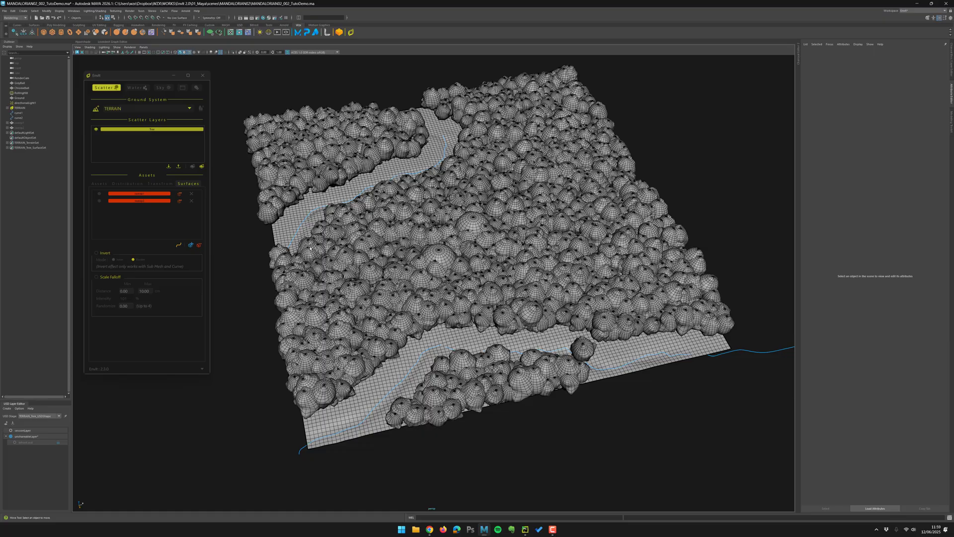
{"action": "scroll", "coordinate": [310, 247], "scroll_direction": "up", "scroll_amount": 3}
{"action": "left_click", "coordinate": [99, 201]}
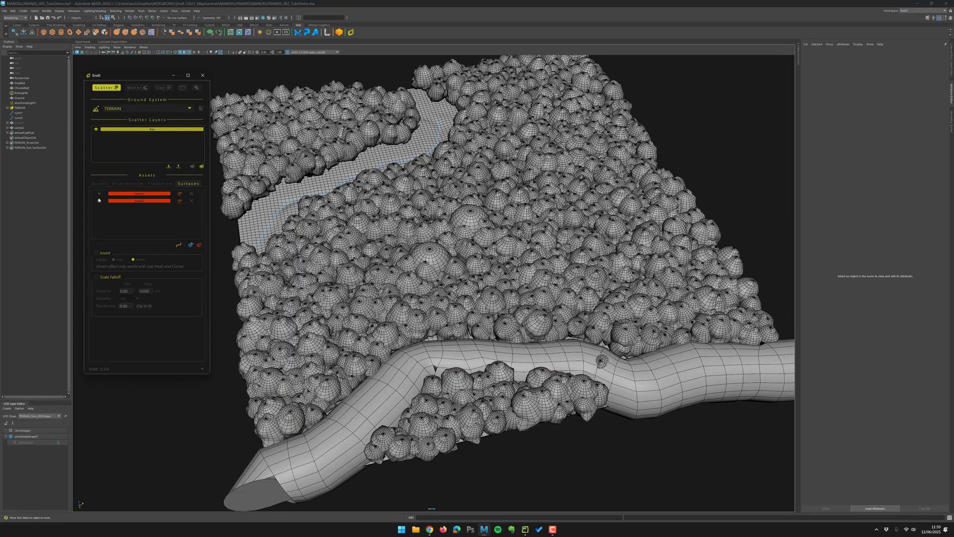
{"action": "left_click", "coordinate": [98, 193]}
{"action": "left_click_drag", "start_coordinate": [447, 298], "coordinate": [482, 349], "text": "alt"}
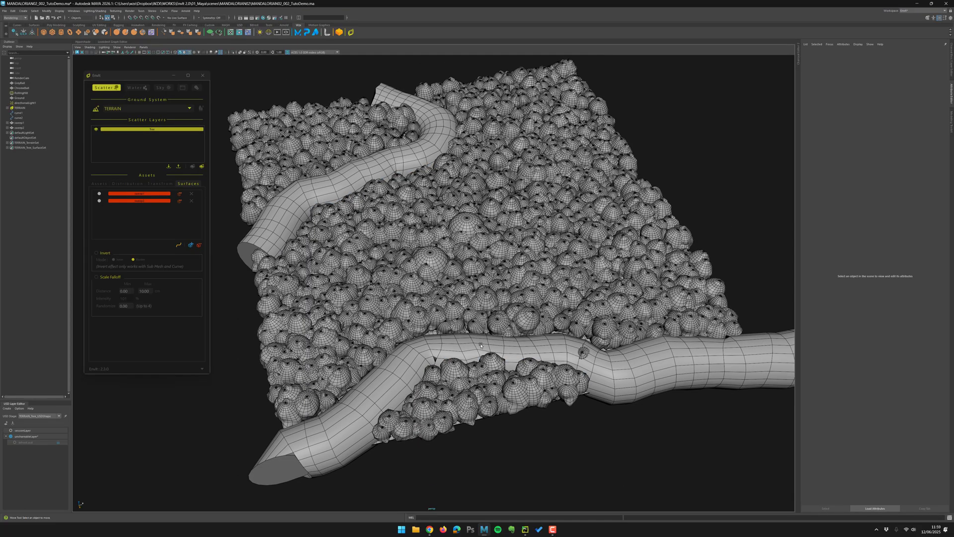
{"action": "left_click", "coordinate": [482, 350]}
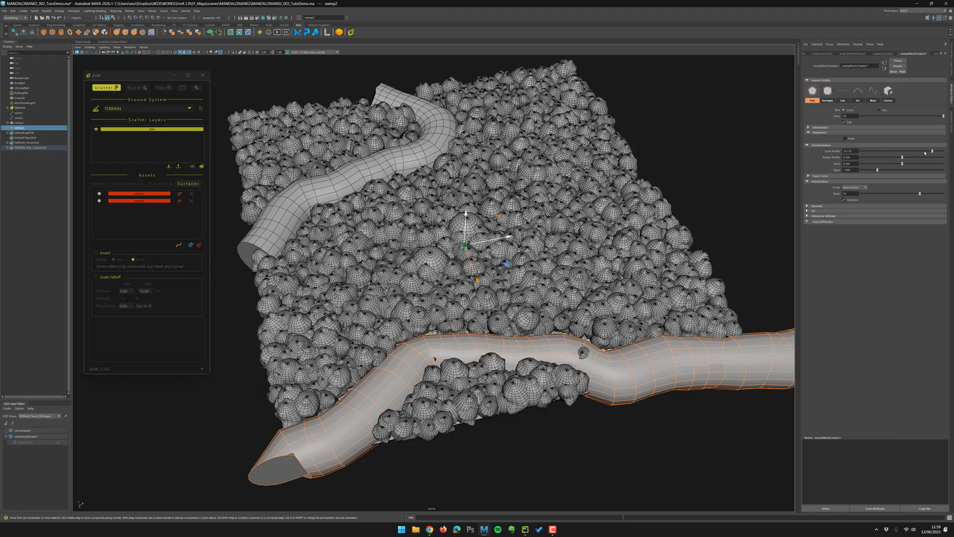
{"action": "mouse_move", "coordinate": [929, 151]}
{"action": "left_mouse_down"}
{"action": "mouse_move", "coordinate": [889, 153]}
{"action": "mouse_move", "coordinate": [928, 155]}
{"action": "left_mouse_up"}
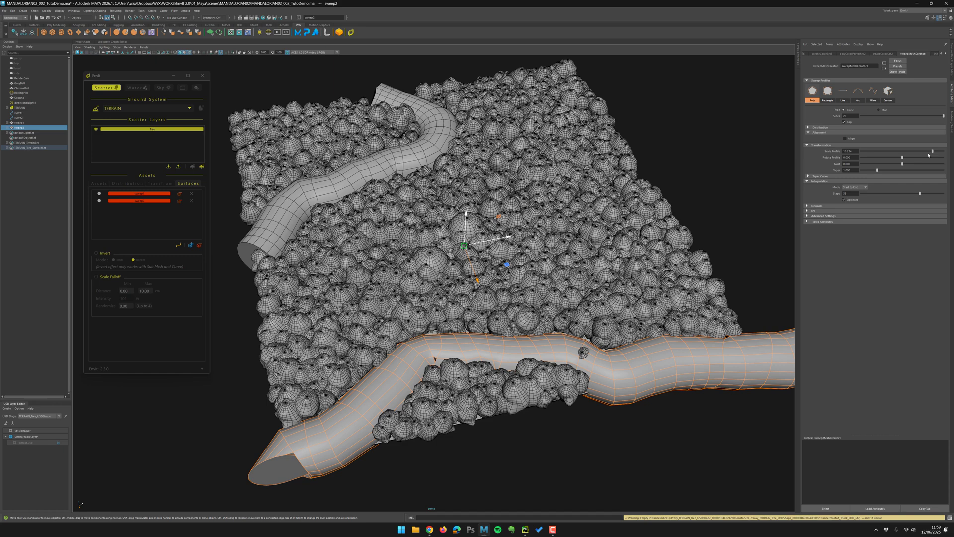
Hide both sweep tubes and narrow the sweep's Scale Profile to about 13.5.
{"action": "left_click", "coordinate": [99, 193]}
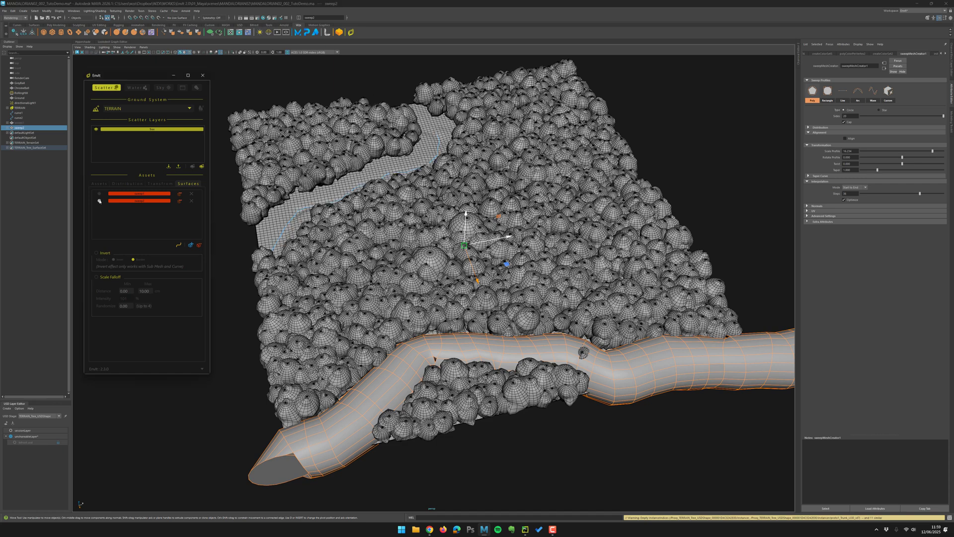
{"action": "left_click", "coordinate": [99, 201]}
{"action": "left_click_drag", "start_coordinate": [925, 153], "coordinate": [913, 153]}
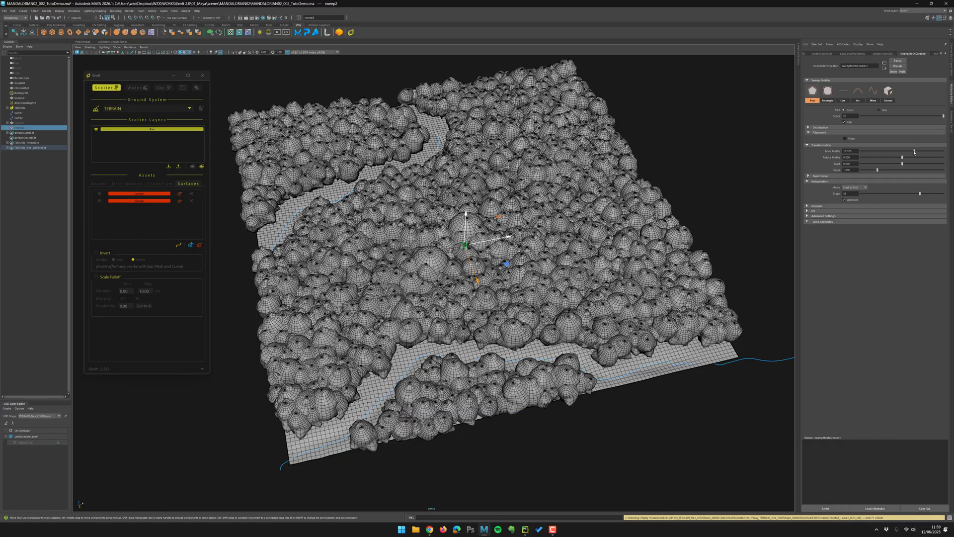
{"action": "scroll", "coordinate": [558, 185], "scroll_direction": "up", "scroll_amount": 3}
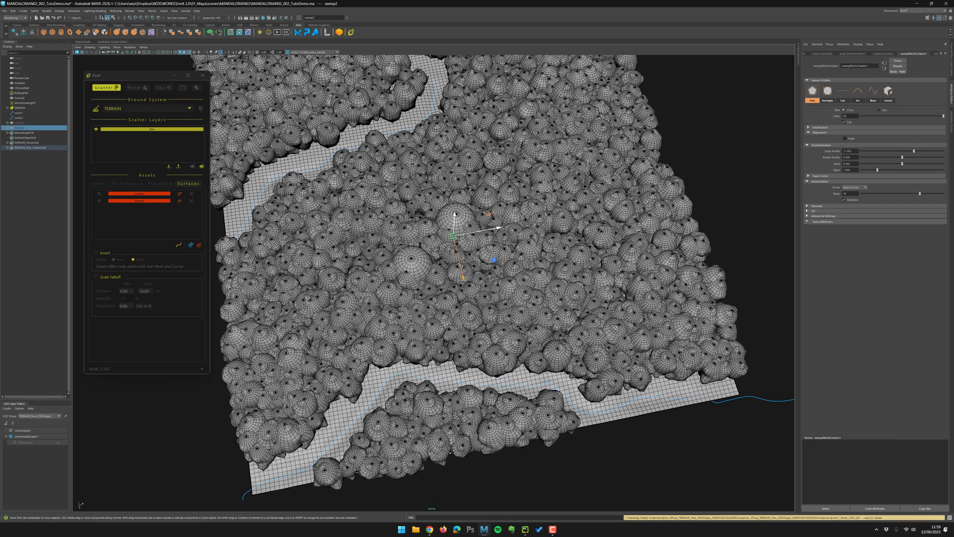
{"action": "left_click", "coordinate": [340, 189]}
{"action": "left_click_drag", "start_coordinate": [340, 189], "coordinate": [381, 230], "text": "alt"}
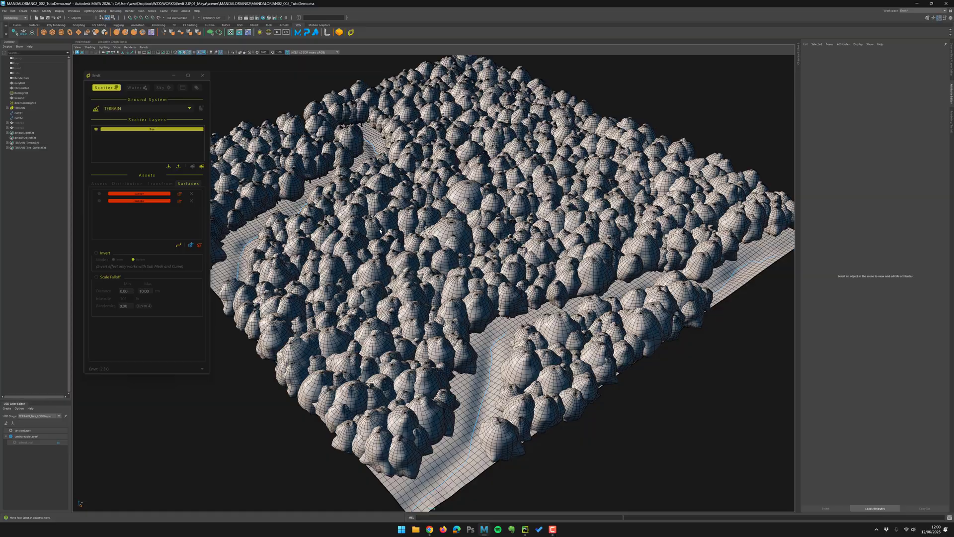
Add the spruce asset from the Envit Library to the scatter layer's assets.
{"action": "left_click", "coordinate": [102, 184]}
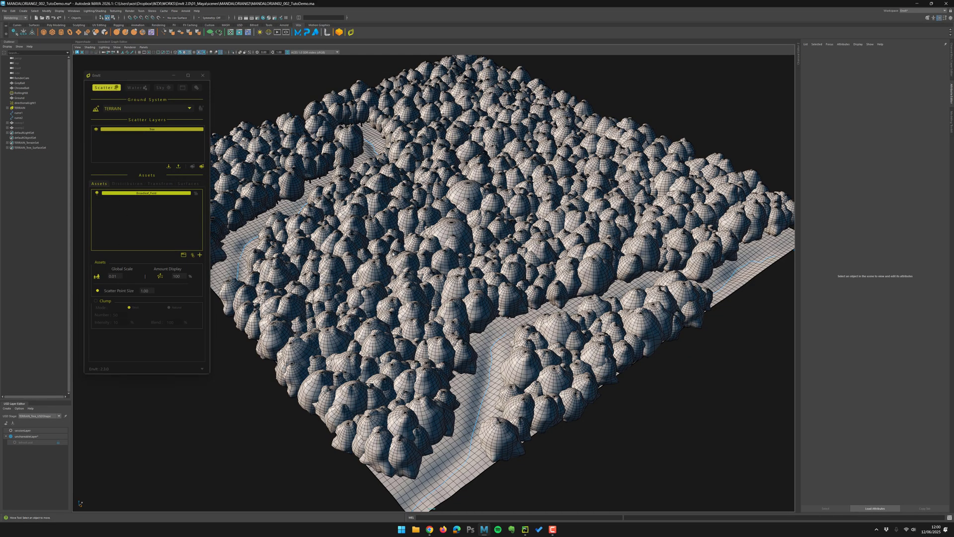
{"action": "left_click_drag", "start_coordinate": [396, 293], "coordinate": [364, 190], "text": "alt"}
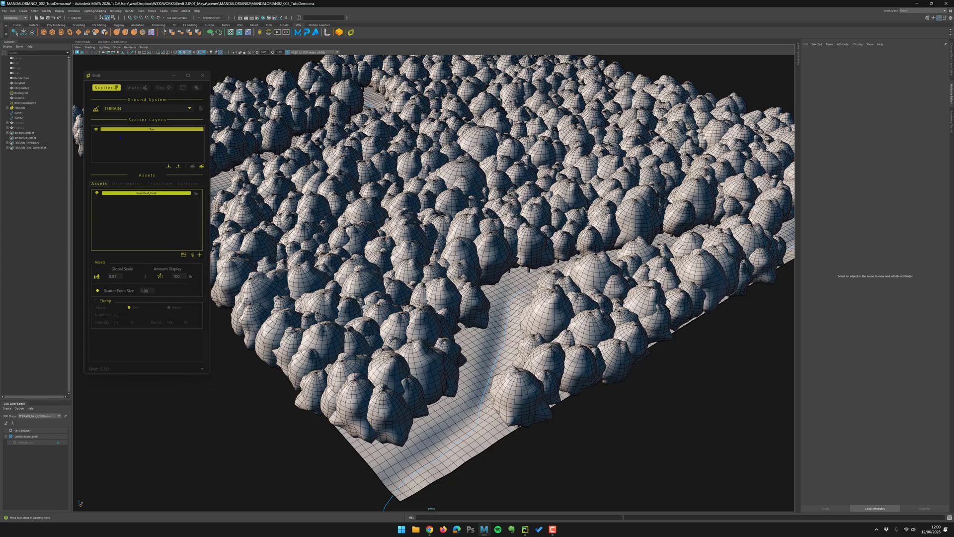
{"action": "left_click", "coordinate": [183, 255]}
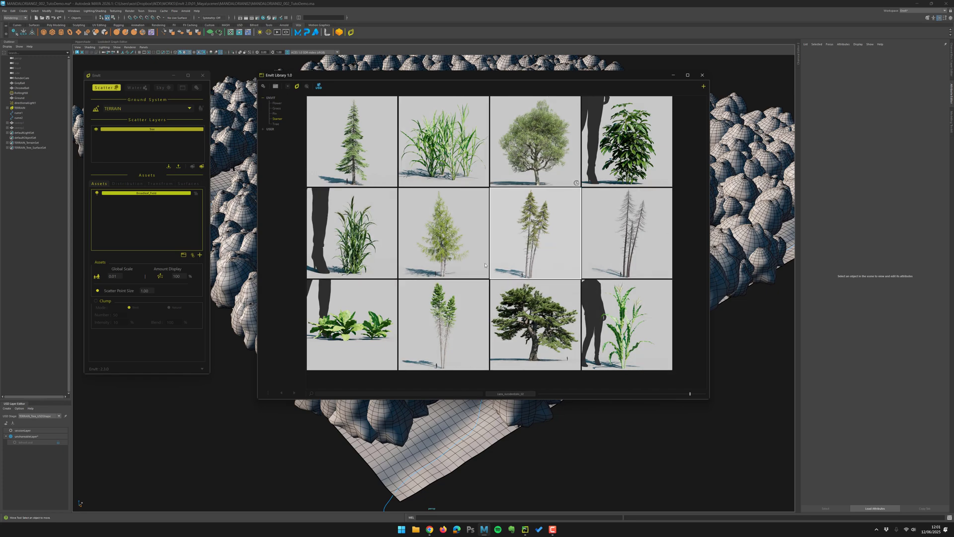
{"action": "double_click", "coordinate": [355, 134]}
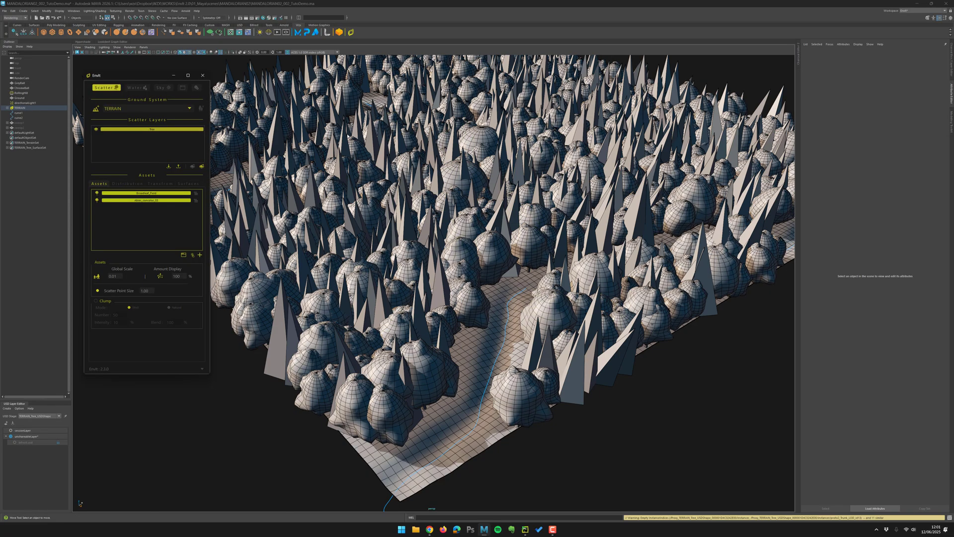
Set Abies_concolor_03's Asset Scale to 1.00 and reopen the Envit Library.
{"action": "scroll", "coordinate": [422, 213], "scroll_direction": "up", "scroll_amount": 6}
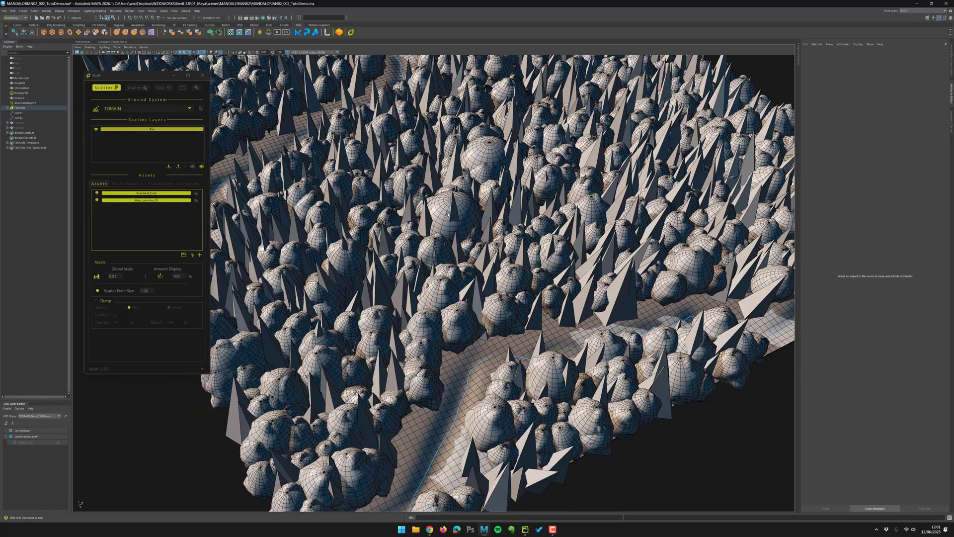
{"action": "left_click_drag", "start_coordinate": [449, 215], "coordinate": [151, 282], "text": "alt"}
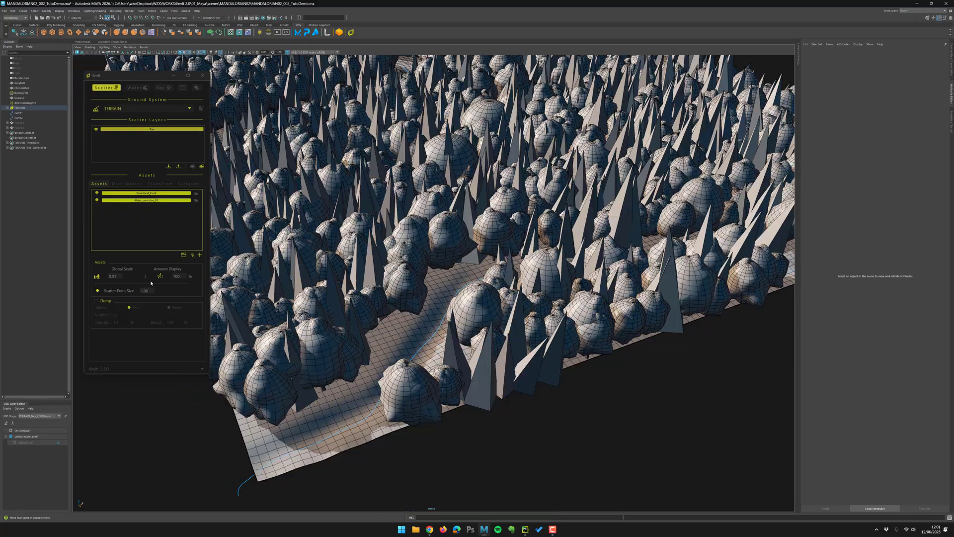
{"action": "double_click", "coordinate": [150, 200]}
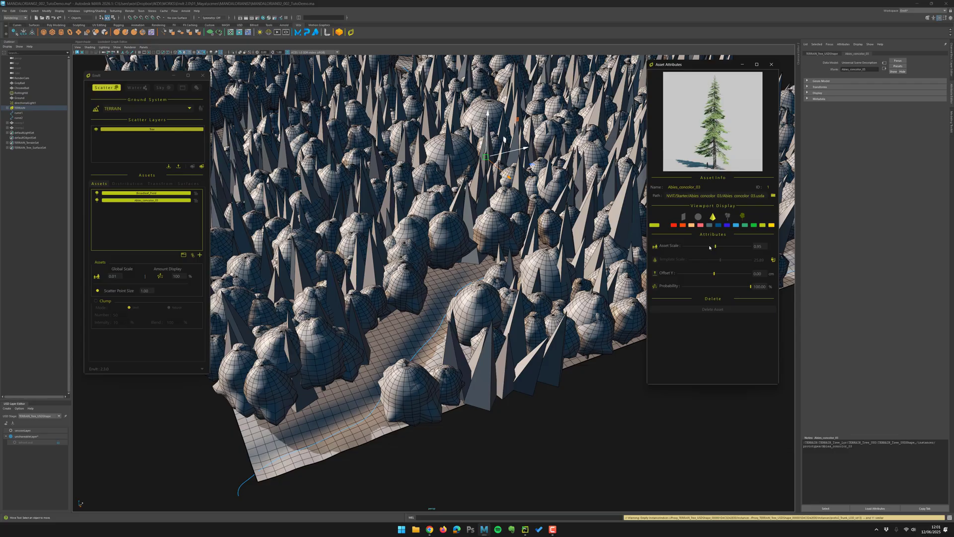
{"action": "left_click_drag", "start_coordinate": [710, 247], "coordinate": [717, 247]}
{"action": "left_click", "coordinate": [772, 64]}
{"action": "scroll", "coordinate": [477, 174], "scroll_direction": "down", "scroll_amount": 5}
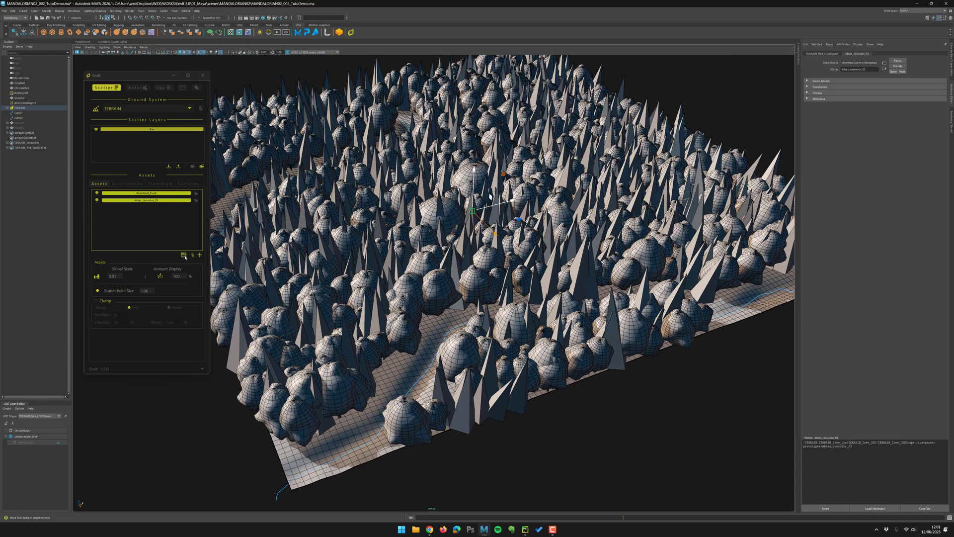
{"action": "left_click", "coordinate": [184, 255]}
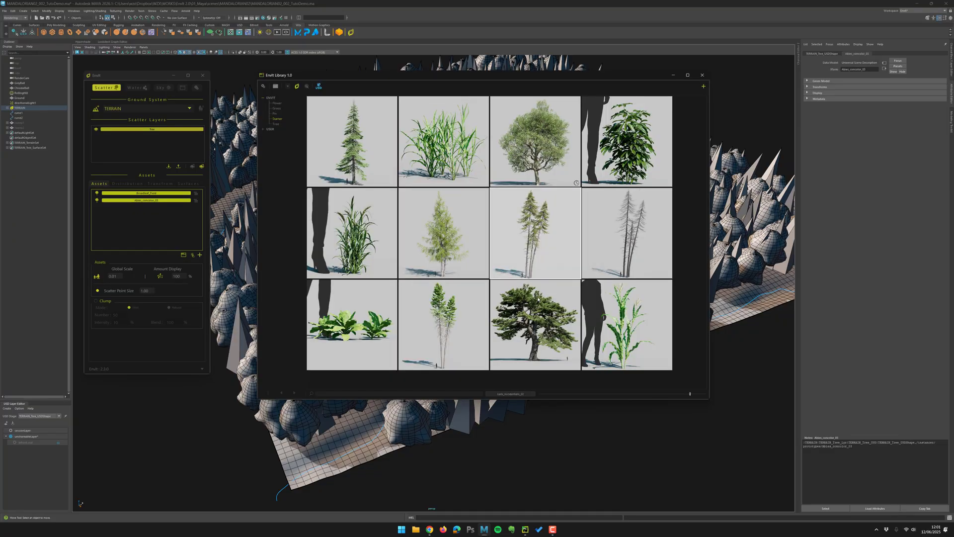
Add the Larix occidentalis asset from the Envit Library to the scatter layer.
{"action": "left_click", "coordinate": [543, 232]}
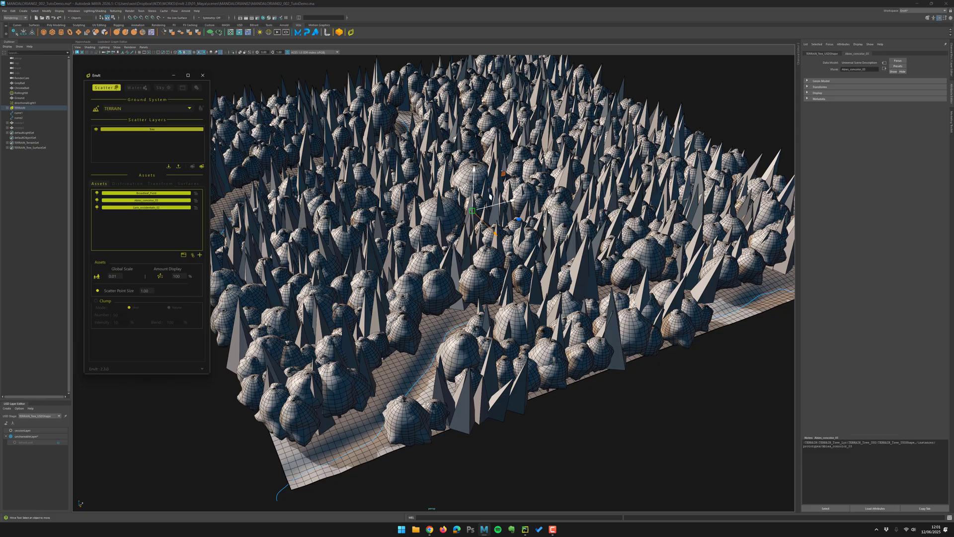
Turn on textured viewport display and colour the Larix_occidentalis_02 proxies light blue.
{"action": "left_click", "coordinate": [306, 69]}
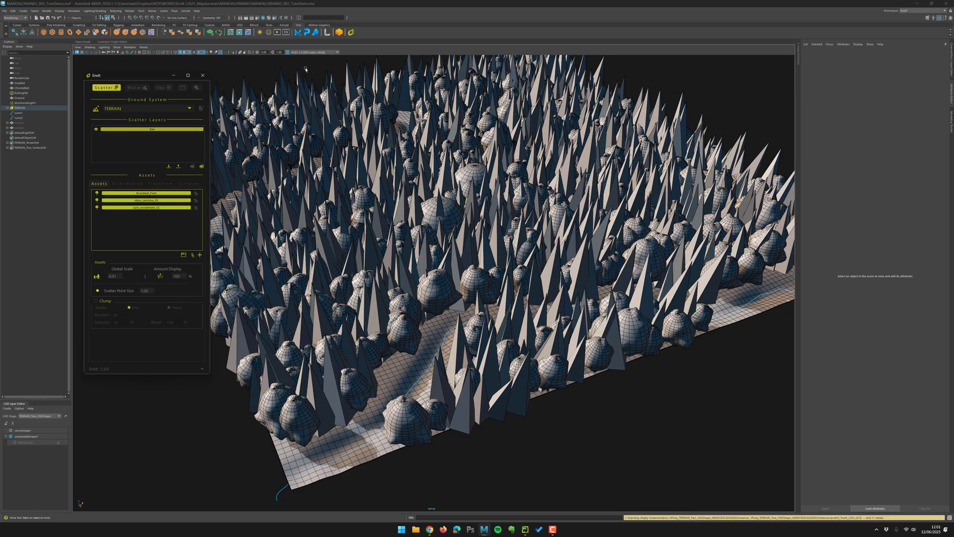
{"action": "left_click", "coordinate": [183, 52]}
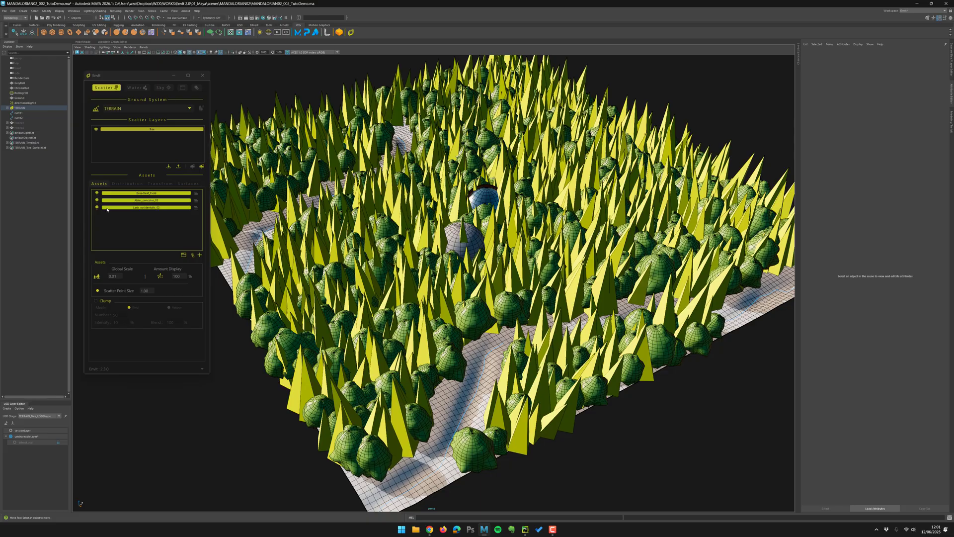
{"action": "double_click", "coordinate": [166, 207]}
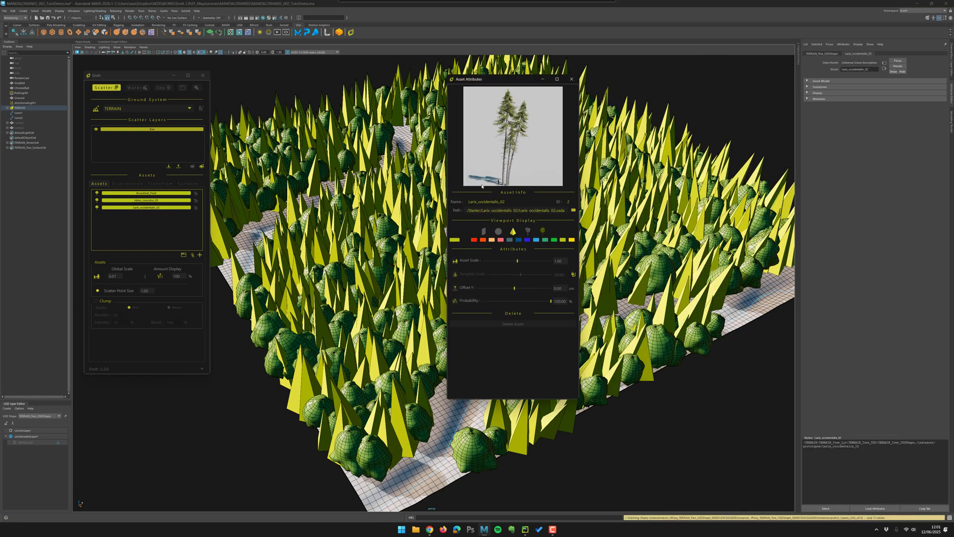
{"action": "left_click", "coordinate": [538, 241]}
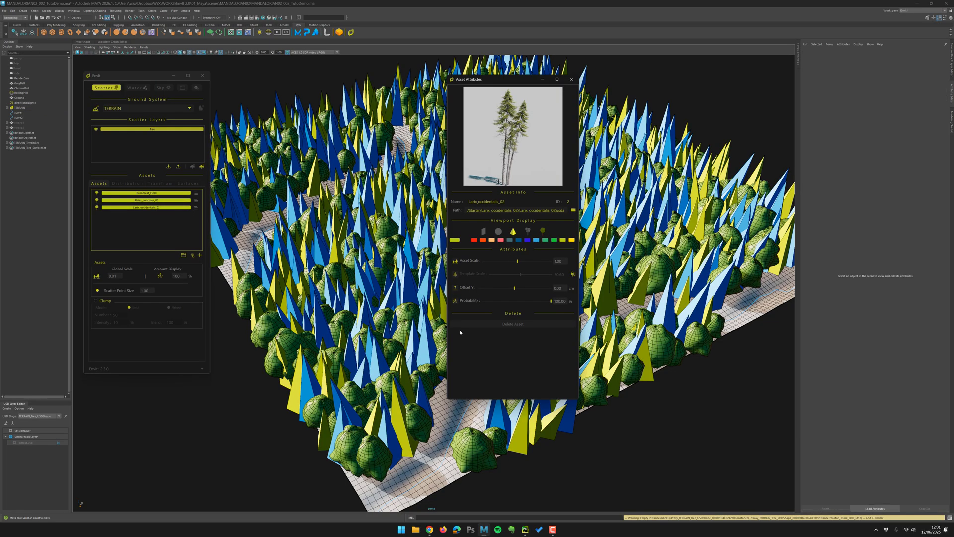
Lower the larch Probability to about 19% and raise its Asset Scale to 1.12.
{"action": "left_click_drag", "start_coordinate": [438, 308], "coordinate": [397, 240], "text": "alt"}
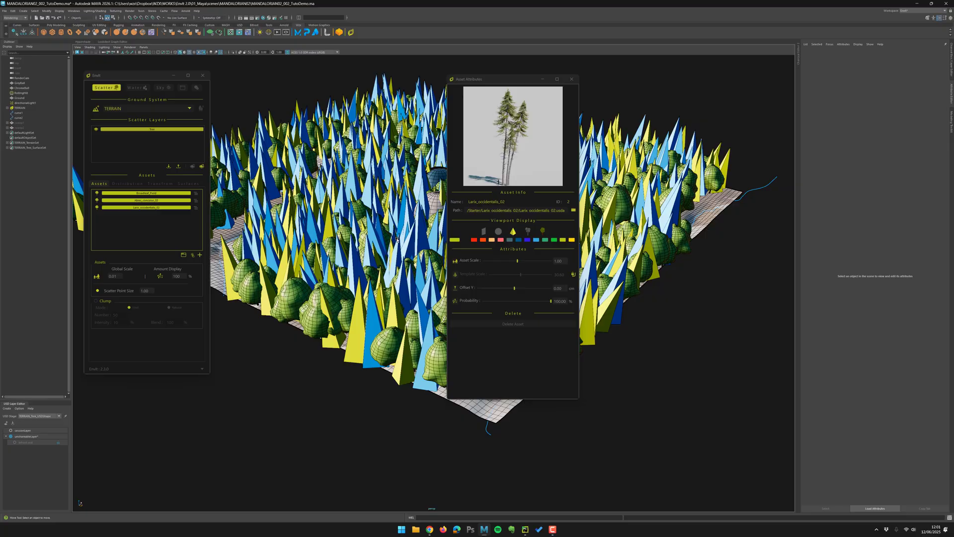
{"action": "right_click_drag", "start_coordinate": [397, 241], "coordinate": [512, 135], "text": "alt"}
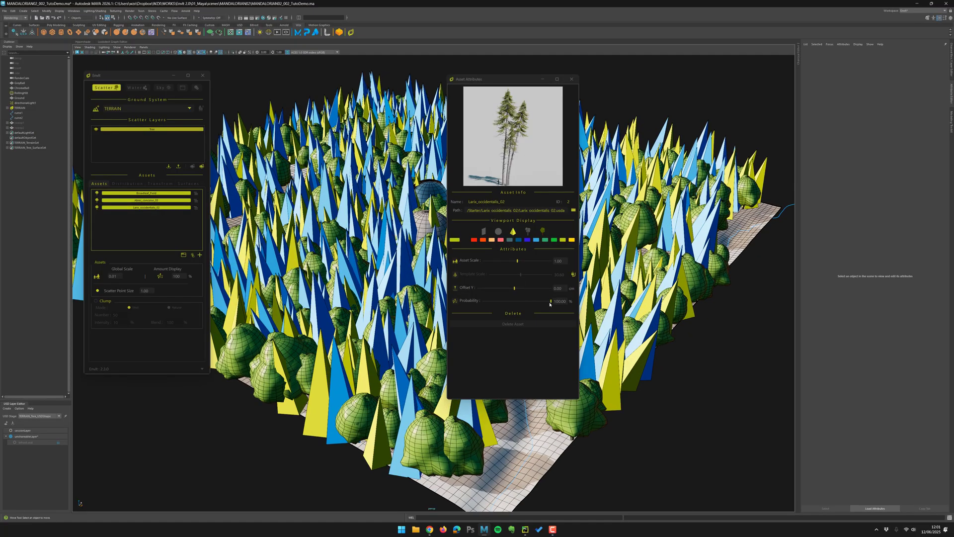
{"action": "left_click_drag", "start_coordinate": [550, 302], "coordinate": [491, 302]}
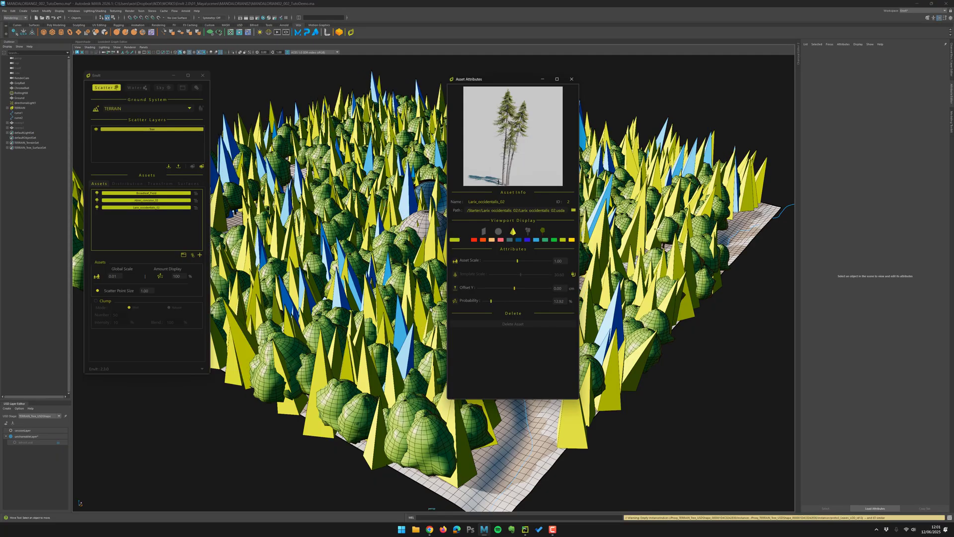
{"action": "right_click_drag", "start_coordinate": [368, 278], "coordinate": [347, 293], "text": "alt"}
{"action": "mouse_move", "coordinate": [348, 293]}
{"action": "left_mouse_down", "text": "alt"}
{"action": "mouse_move", "coordinate": [328, 290]}
{"action": "mouse_move", "coordinate": [343, 290]}
{"action": "left_mouse_up", "text": "alt"}
{"action": "right_click_drag", "start_coordinate": [343, 291], "coordinate": [519, 272], "text": "alt"}
{"action": "left_click_drag", "start_coordinate": [518, 260], "coordinate": [520, 263]}
{"action": "left_click_drag", "start_coordinate": [406, 277], "coordinate": [383, 264], "text": "alt"}
{"action": "left_click", "coordinate": [572, 79]}
{"action": "left_click_drag", "start_coordinate": [570, 83], "coordinate": [248, 209], "text": "alt"}
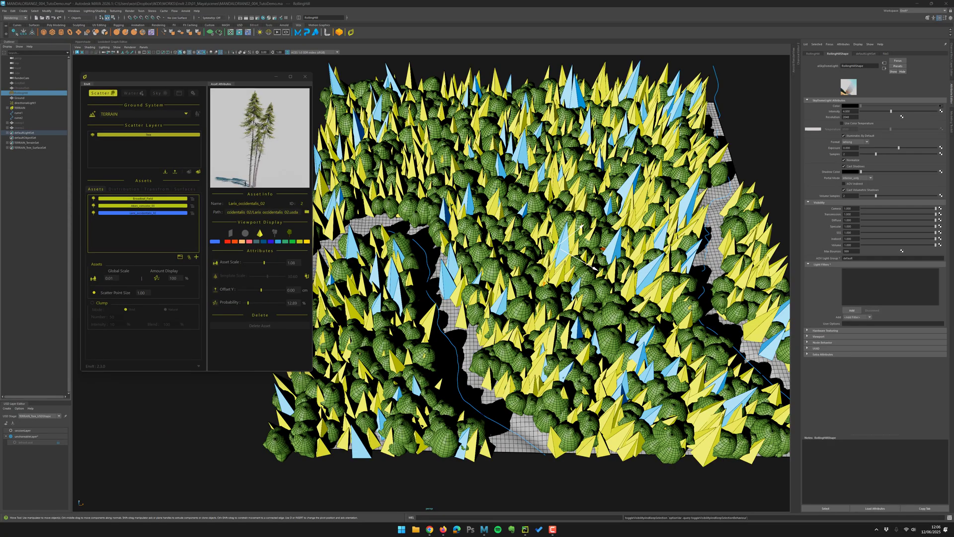
Select RollingHill, switch to default lighting, render in Arnold RenderView, then open Render Settings.
{"action": "left_click", "coordinate": [33, 94]}
{"action": "key", "text": "h"}
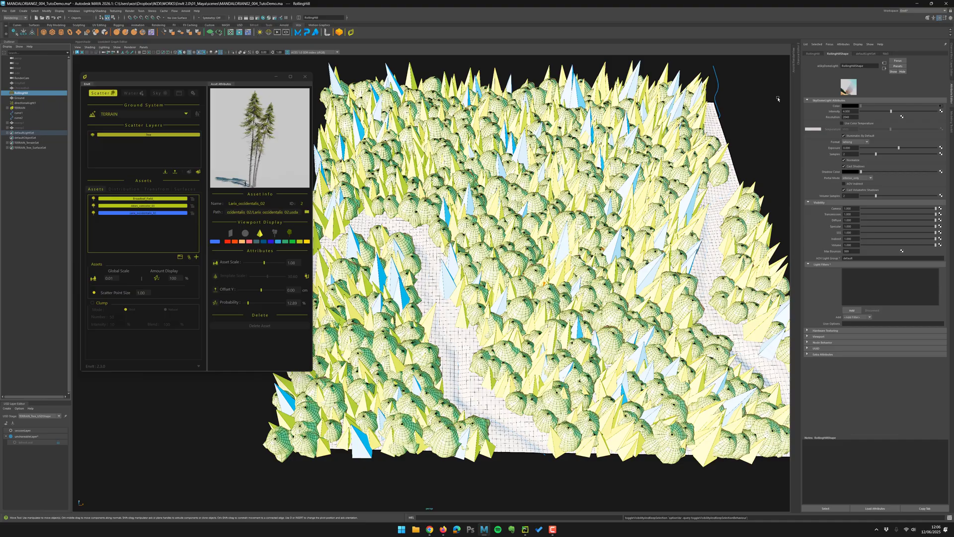
{"action": "left_click", "coordinate": [795, 58]}
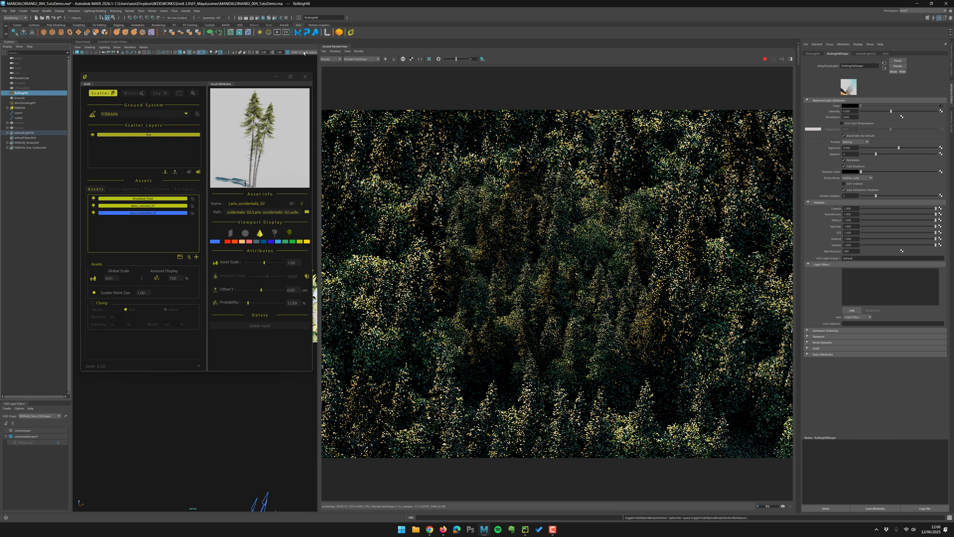
{"action": "left_click", "coordinate": [247, 28]}
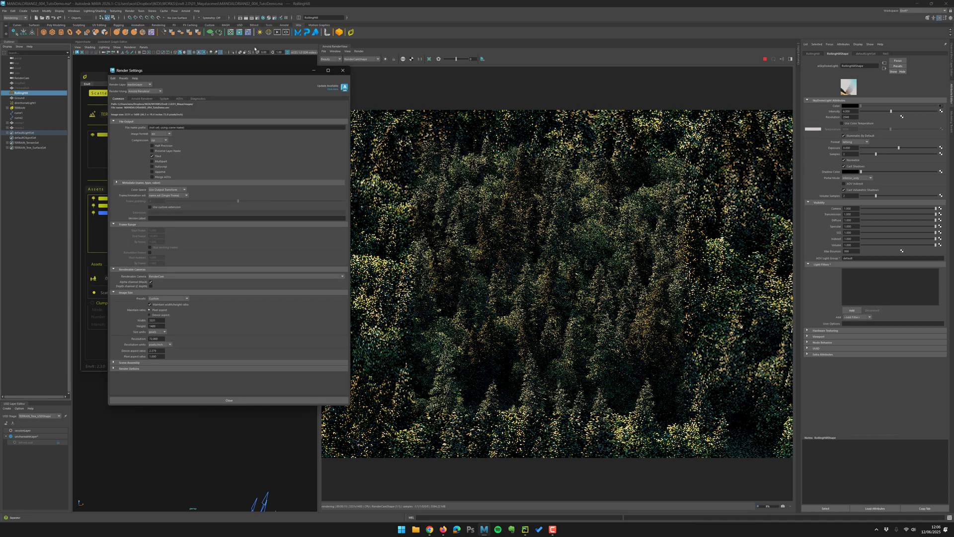
Set the Arnold Renderer Ray Depth Diffuse value to 1 and close Render Settings.
{"action": "left_click", "coordinate": [142, 99]}
{"action": "left_click", "coordinate": [134, 193]}
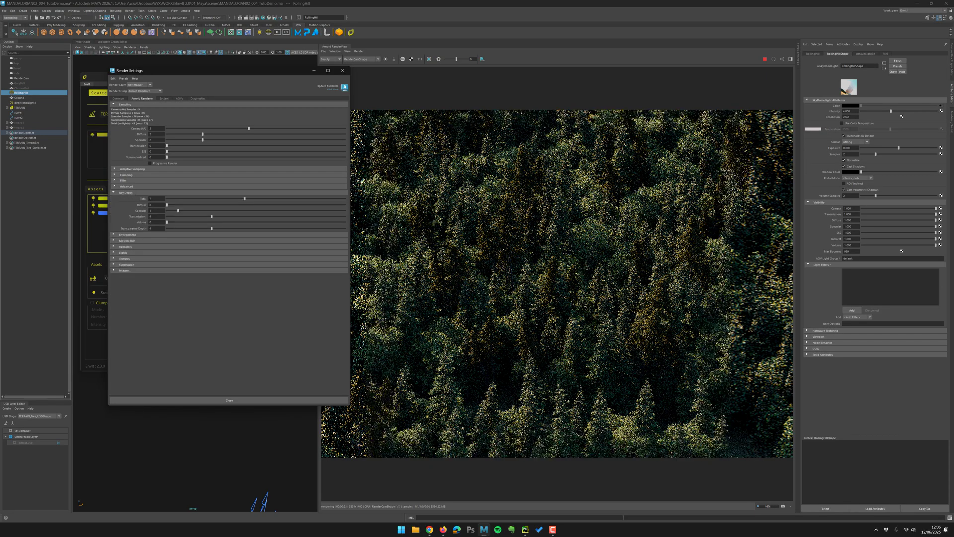
{"action": "left_click", "coordinate": [151, 205]}
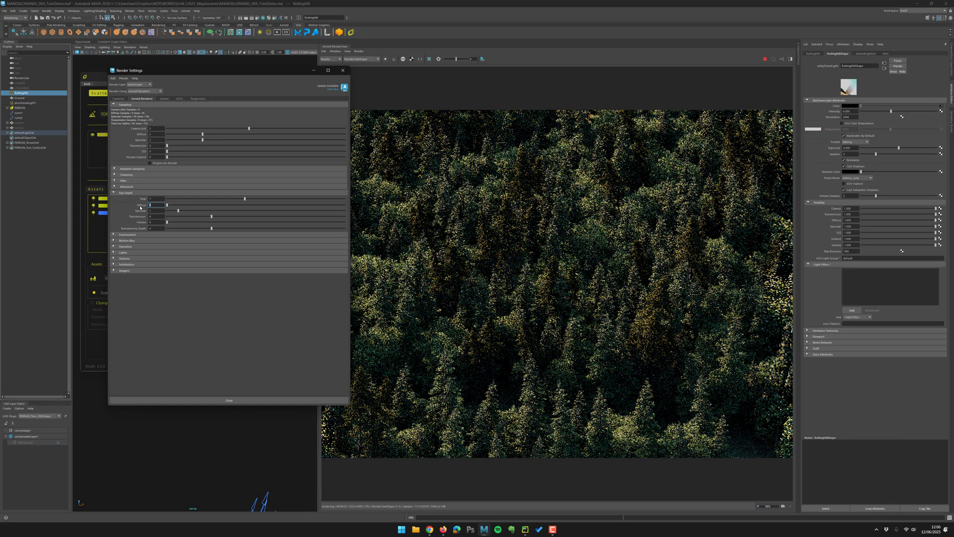
{"action": "type", "text": "1"}
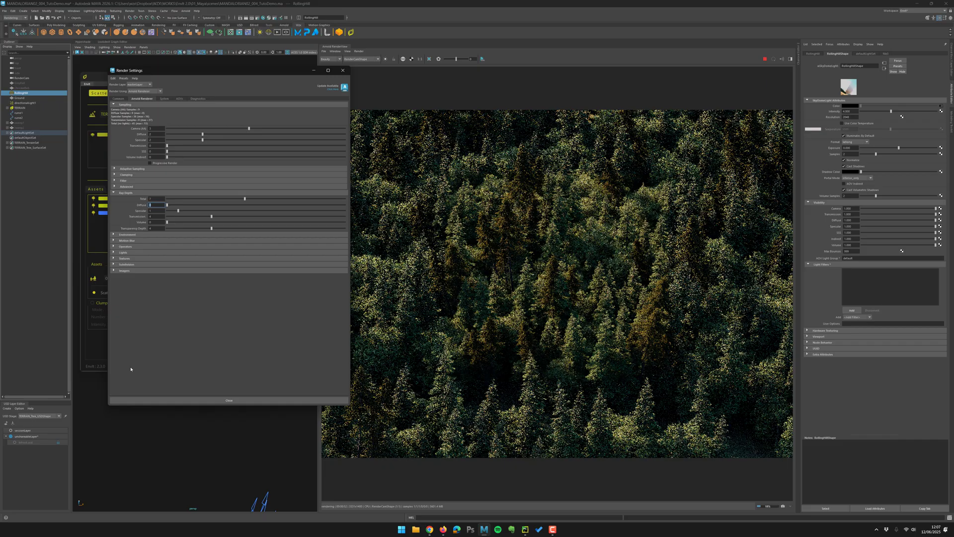
{"action": "left_click", "coordinate": [342, 70]}
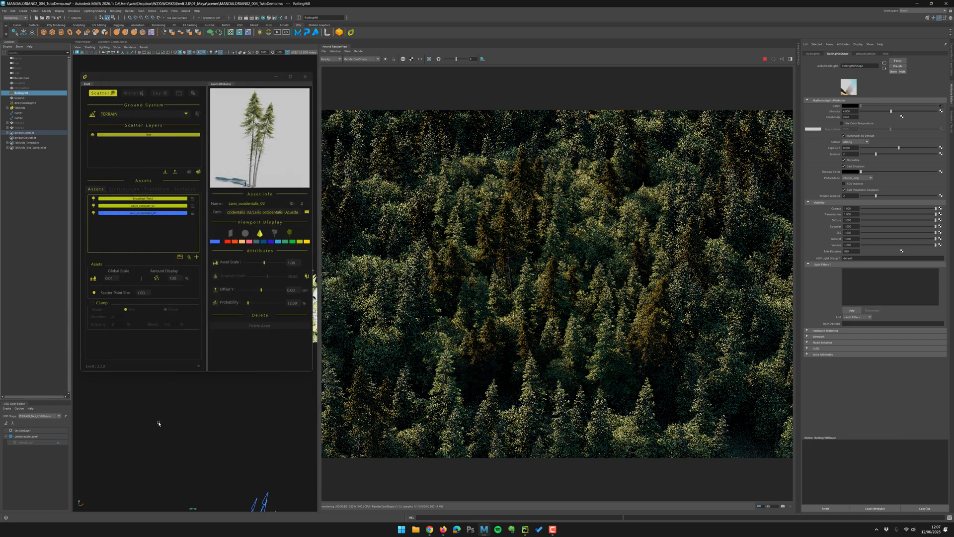
Save the scene with Ctrl+S, move the Envit window lower, and open the LookdevX Graph Editor.
{"action": "key", "text": "ctrl+s"}
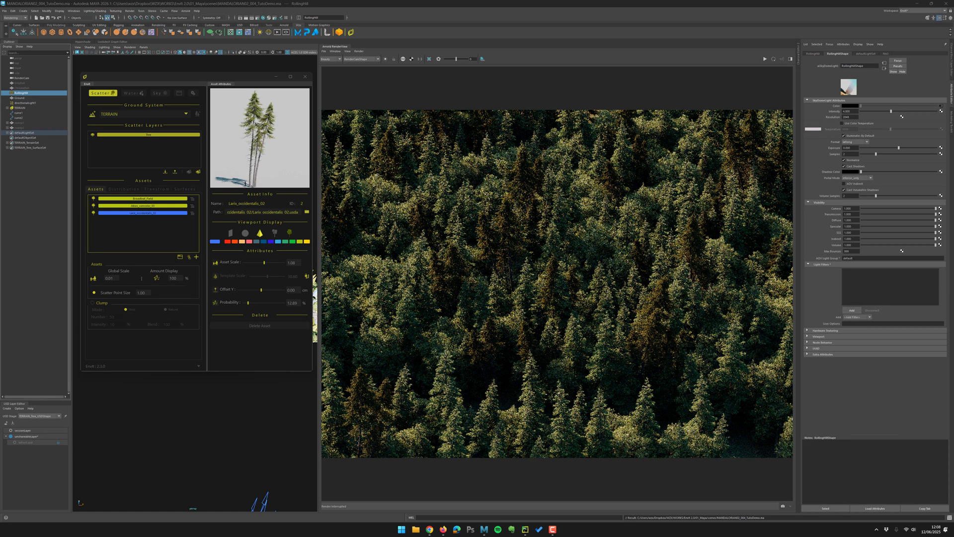
{"action": "left_click_drag", "start_coordinate": [180, 78], "coordinate": [178, 194]}
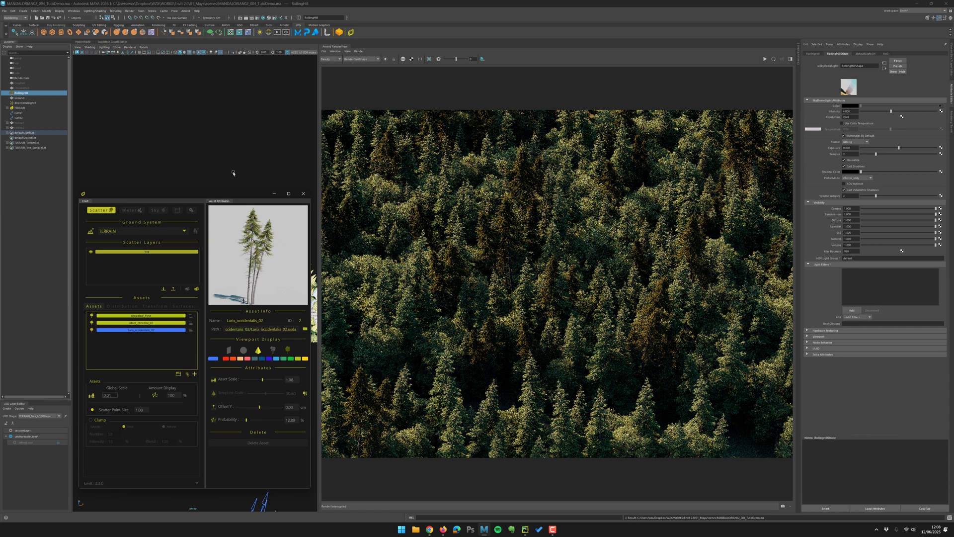
{"action": "left_click", "coordinate": [113, 42]}
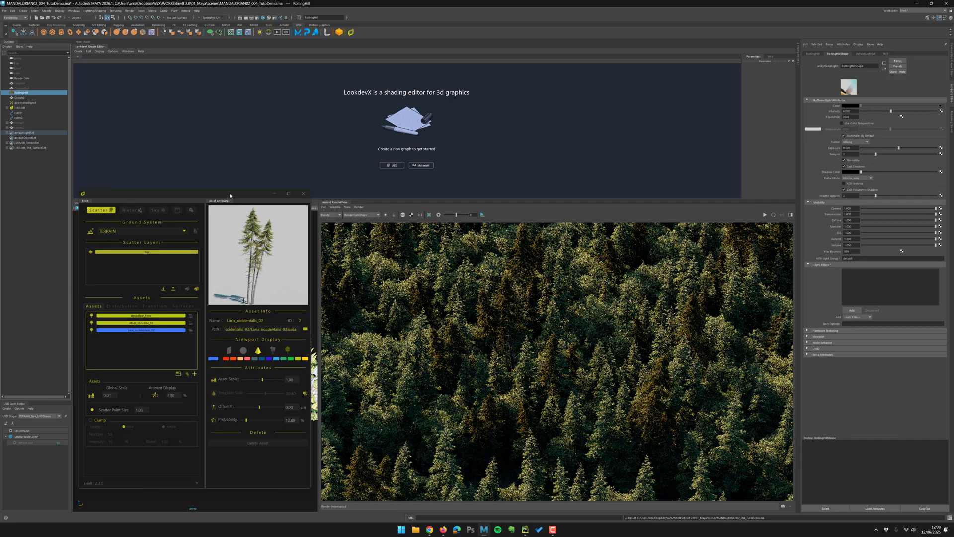
Expand Larix_occidentalis_02 > mtl in the Outliner and select the Leave_shd leaf shader.
{"action": "left_click_drag", "start_coordinate": [230, 195], "coordinate": [233, 158]}
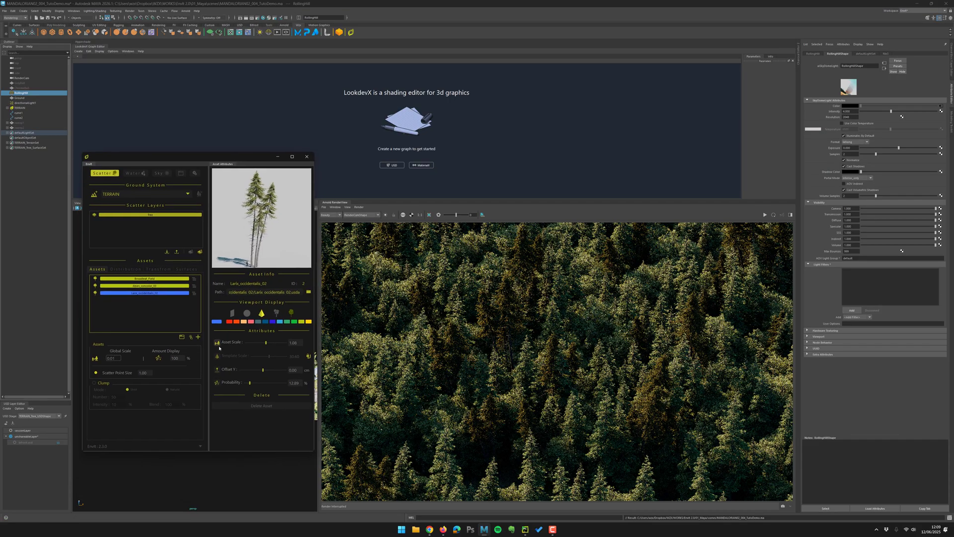
{"action": "left_click", "coordinate": [194, 295]}
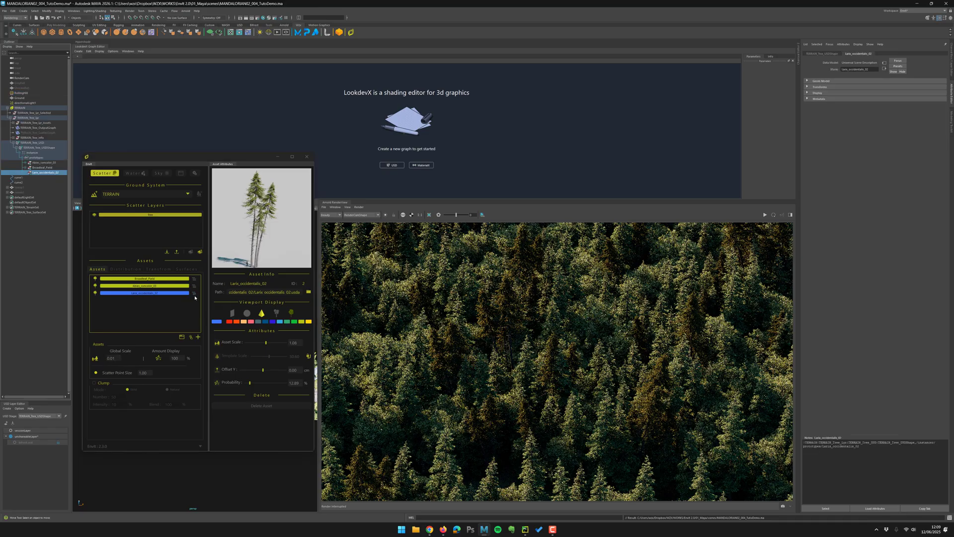
{"action": "left_click", "coordinate": [26, 173]}
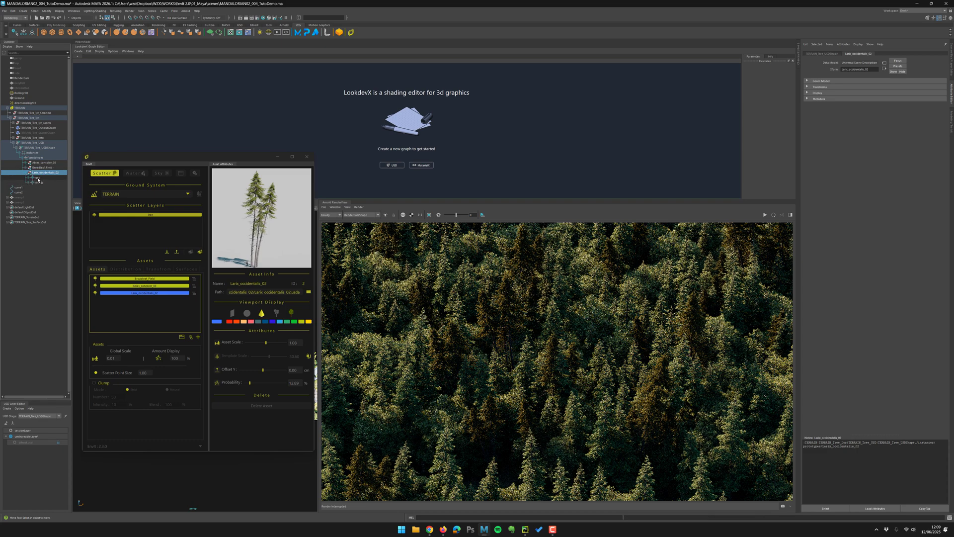
{"action": "left_click", "coordinate": [38, 182]}
{"action": "left_click", "coordinate": [31, 182]}
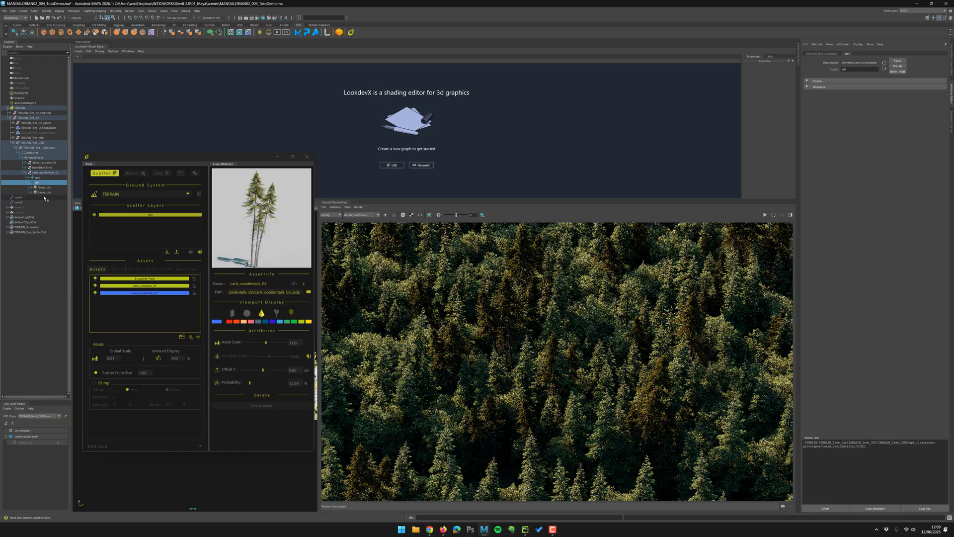
{"action": "left_click", "coordinate": [44, 192]}
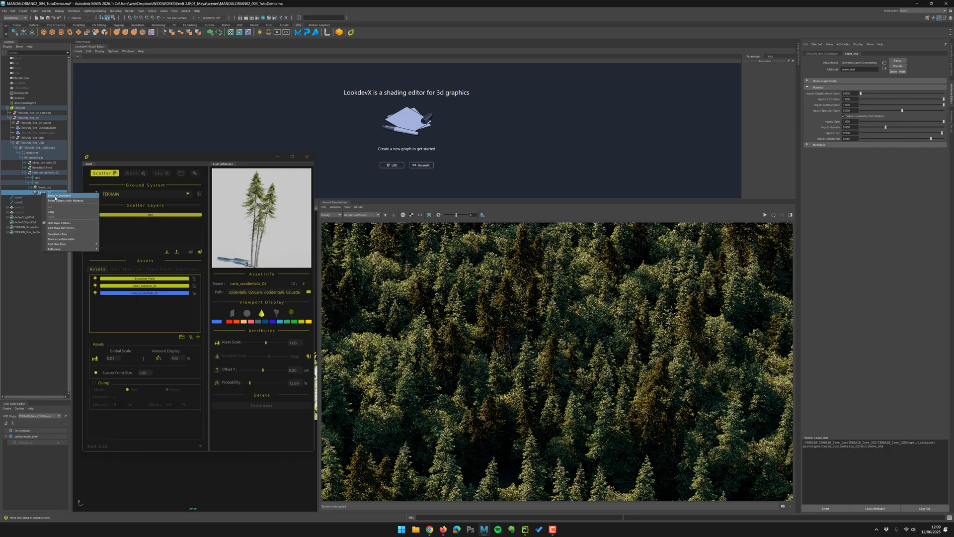
Load the Leave_shd shader into the LookdevX graph and inspect its compound's connections.
{"action": "left_click_drag", "start_coordinate": [209, 163], "coordinate": [422, 143]}
{"action": "left_click", "coordinate": [400, 158]}
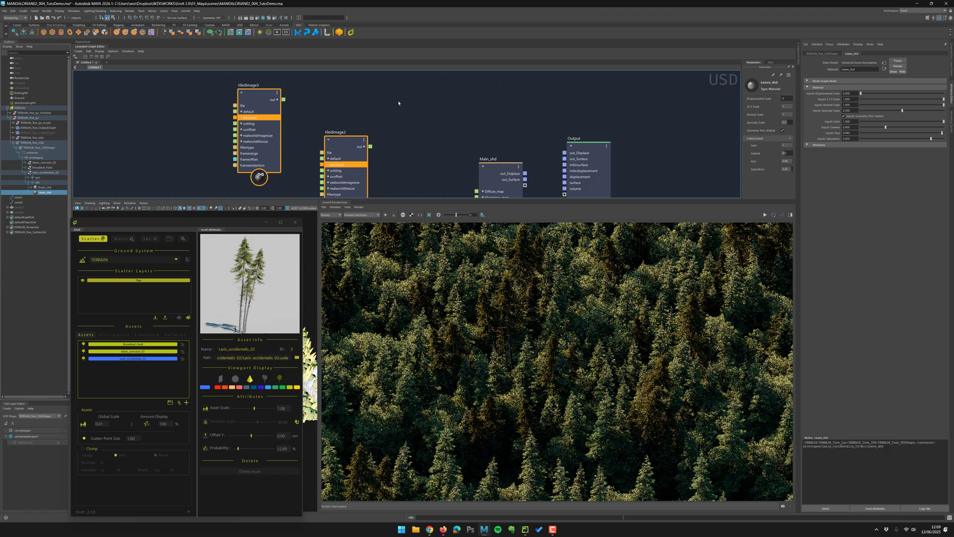
{"action": "middle_click_drag", "start_coordinate": [385, 104], "coordinate": [322, 40]}
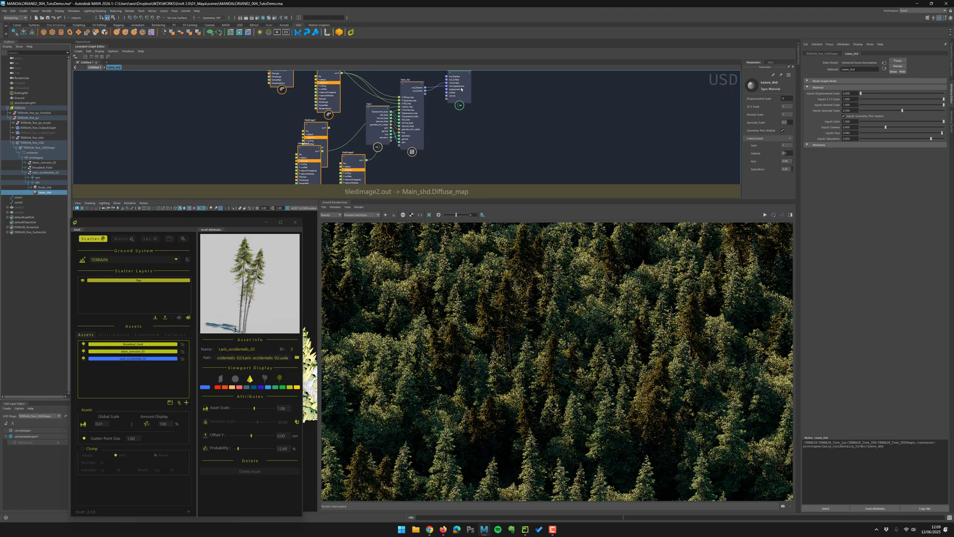
{"action": "key", "text": "u"}
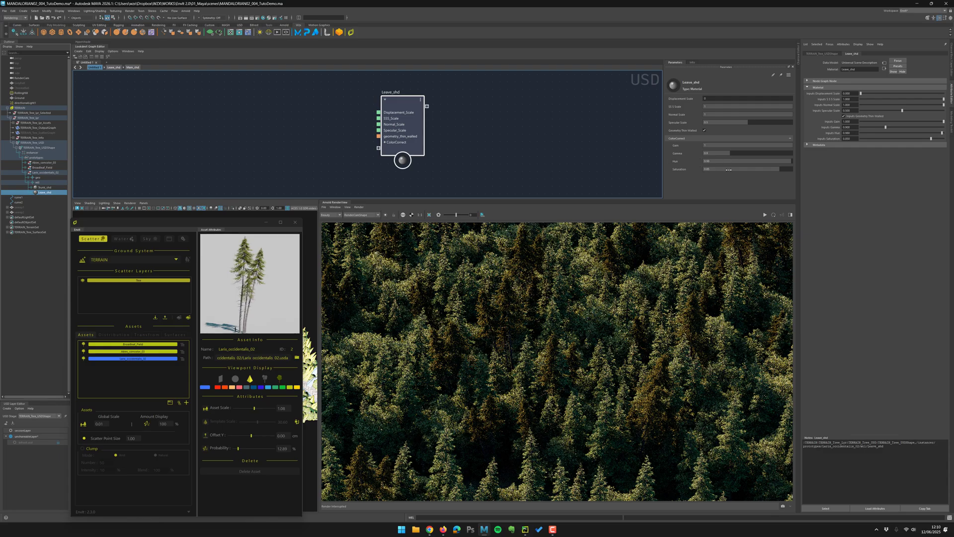
Lower leaf saturation to about 0.75 and render a region over the middle of the forest.
{"action": "left_click", "coordinate": [772, 168]}
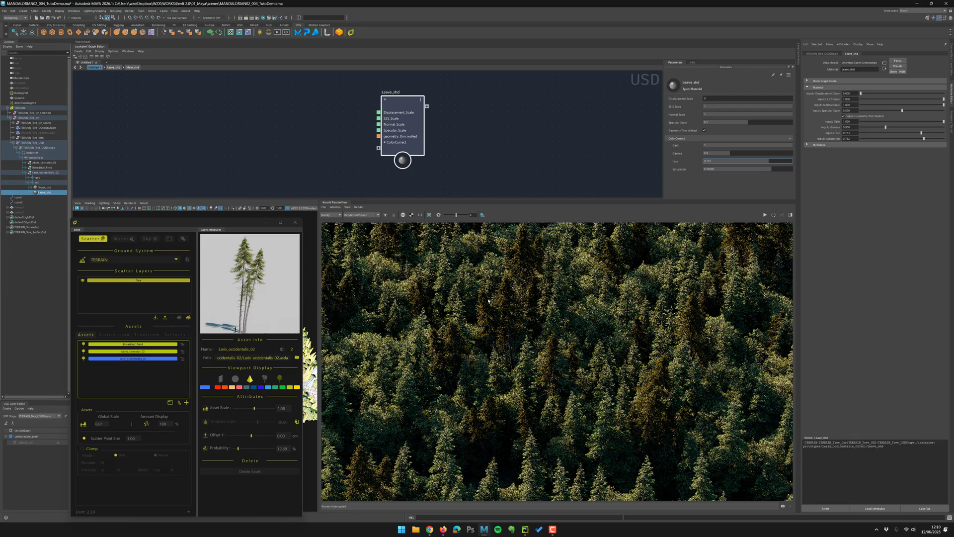
{"action": "left_click_drag", "start_coordinate": [450, 261], "coordinate": [552, 374]}
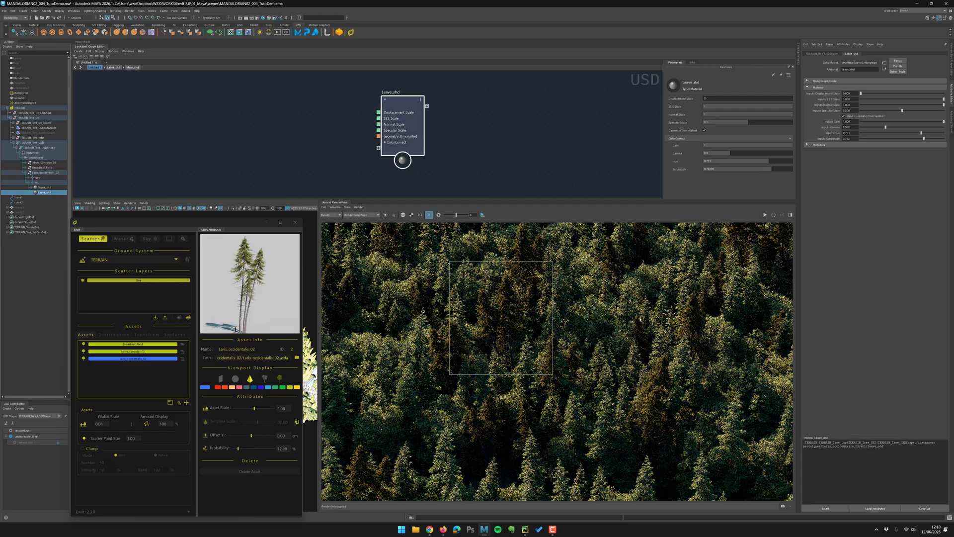
{"action": "left_click", "coordinate": [765, 215]}
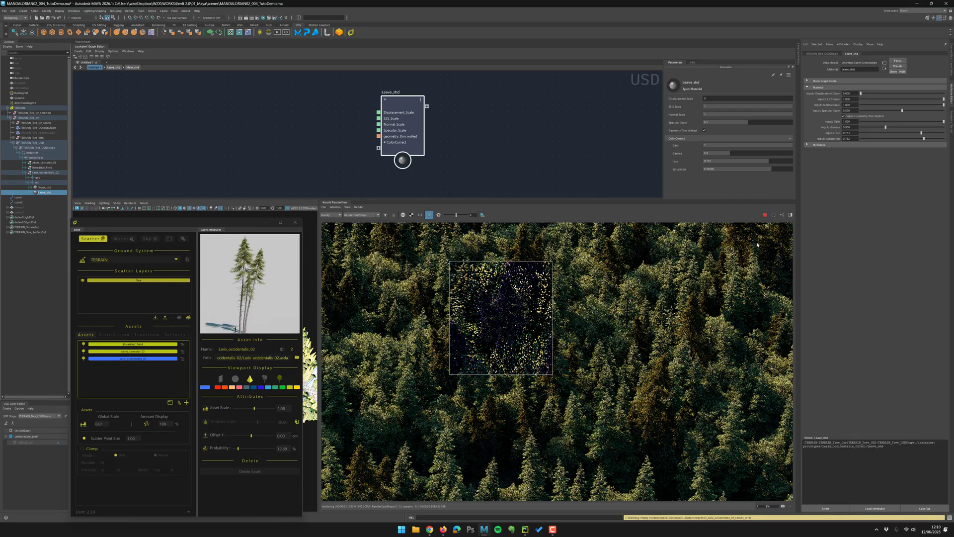
Tune the leaf hue through 0.83 and 0.97, settling at about 0.87.
{"action": "left_click_drag", "start_coordinate": [775, 162], "coordinate": [785, 161]}
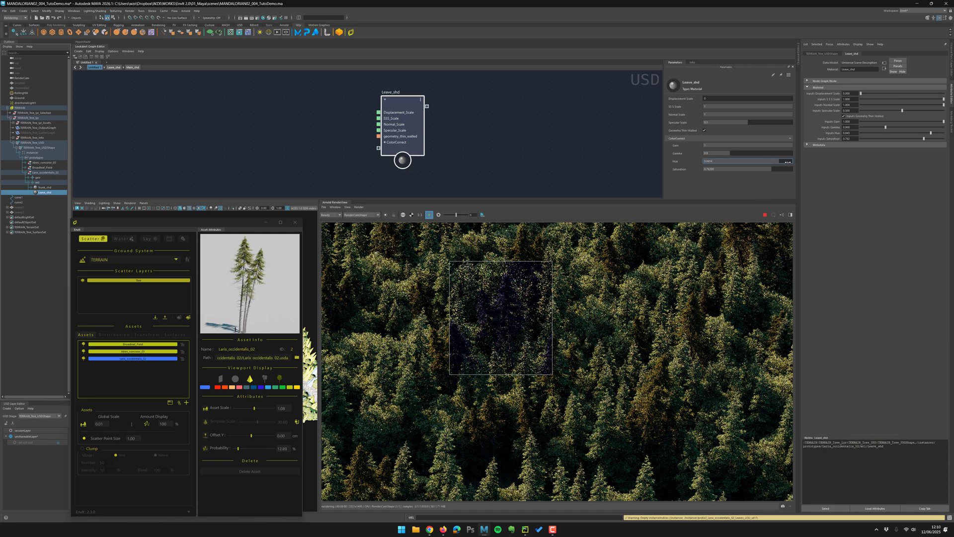
{"action": "left_click_drag", "start_coordinate": [785, 162], "coordinate": [740, 173]}
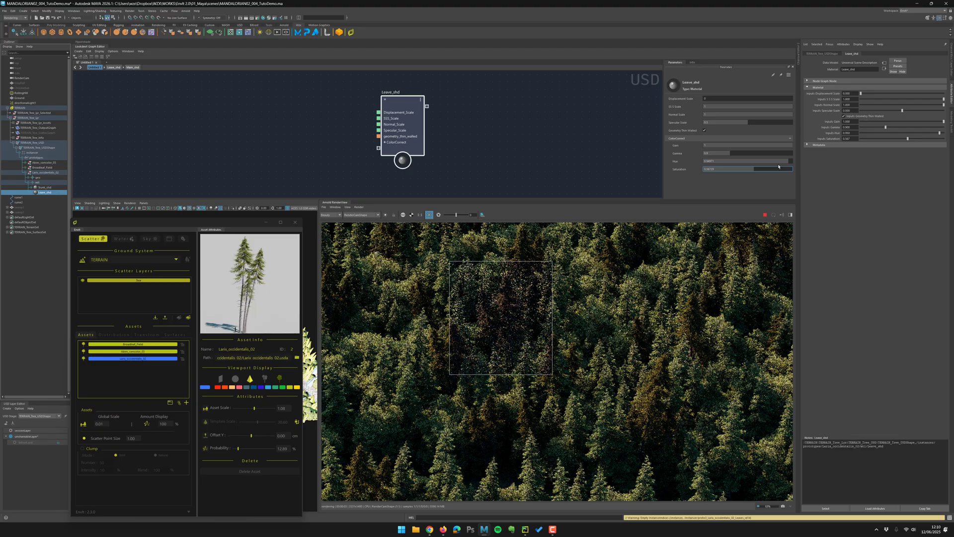
{"action": "left_click_drag", "start_coordinate": [783, 162], "coordinate": [714, 164]}
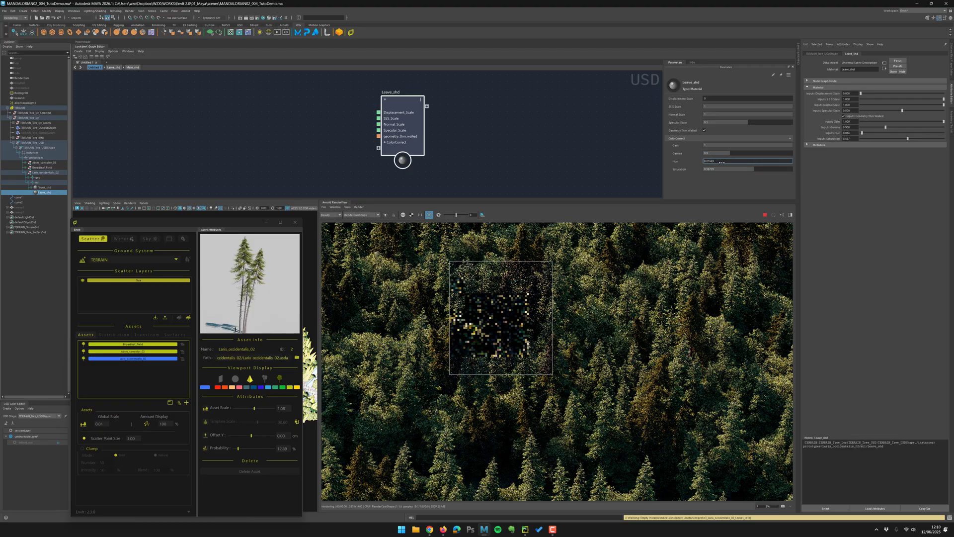
Try leaf gain at 2 and 0.37, nudge saturation to 0.573, then set gain to about 1.1.
{"action": "left_click", "coordinate": [731, 145]}
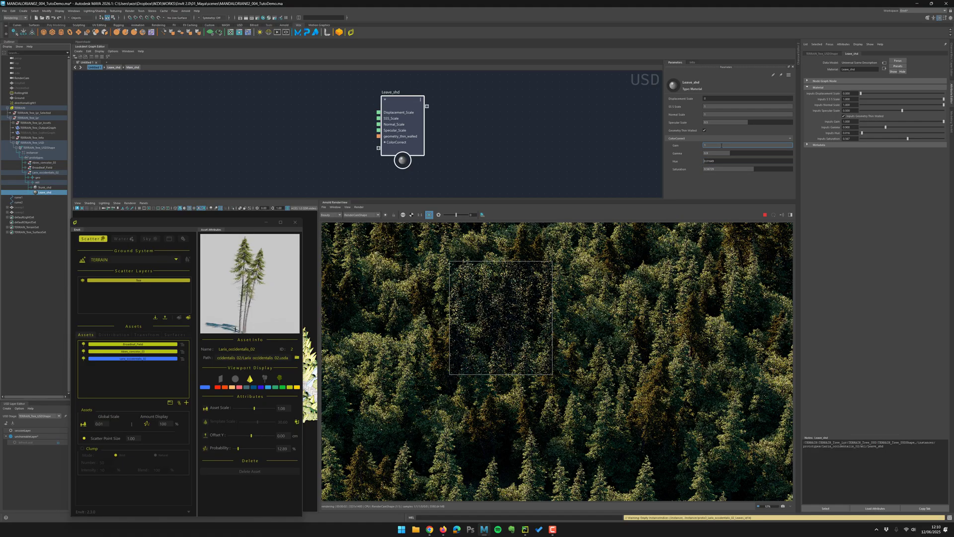
{"action": "type", "text": "2"}
{"action": "key", "text": "Return"}
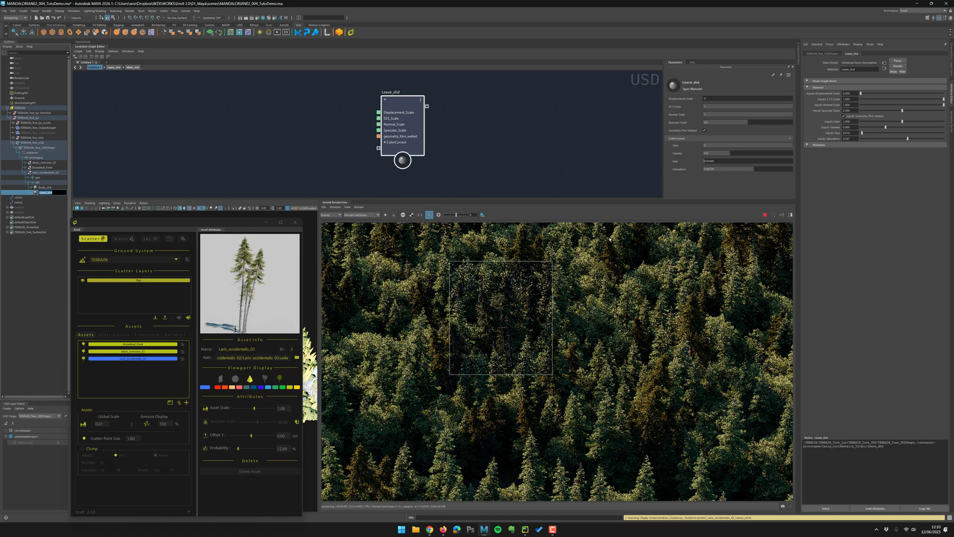
{"action": "left_click_drag", "start_coordinate": [726, 145], "coordinate": [647, 160]}
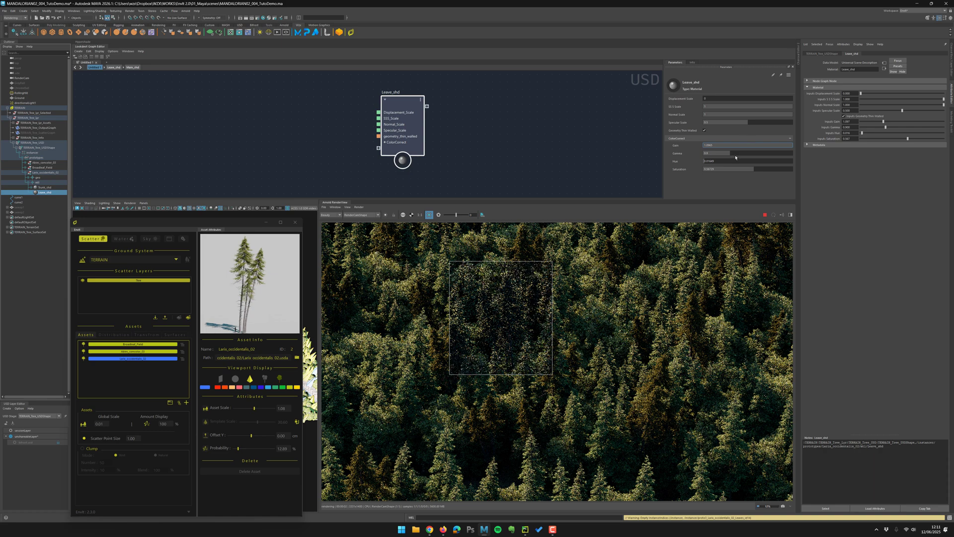
{"action": "left_click_drag", "start_coordinate": [753, 169], "coordinate": [773, 169]}
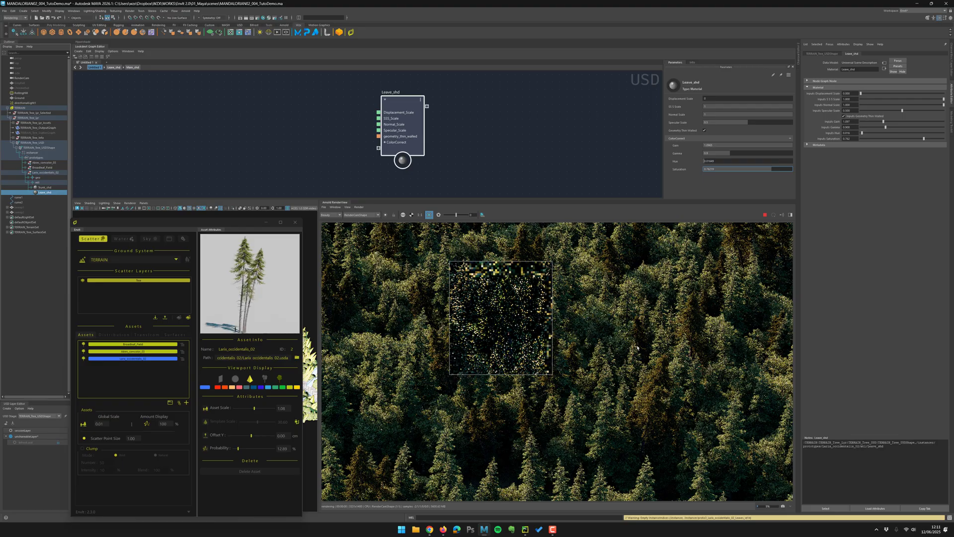
{"action": "left_click_drag", "start_coordinate": [755, 145], "coordinate": [762, 162]}
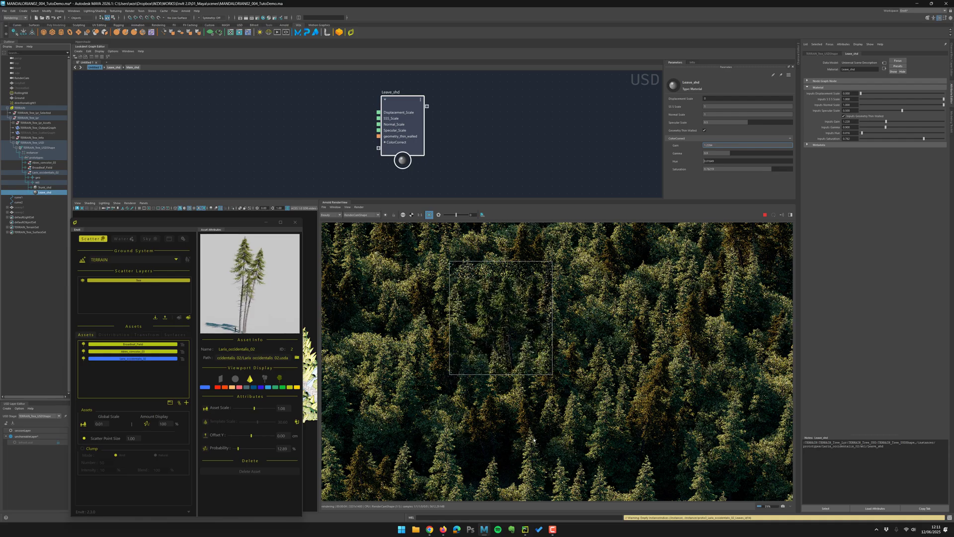
Zoom and recentre the rendered region image, then stop the region render.
{"action": "scroll", "coordinate": [514, 343], "scroll_direction": "up", "scroll_amount": 2}
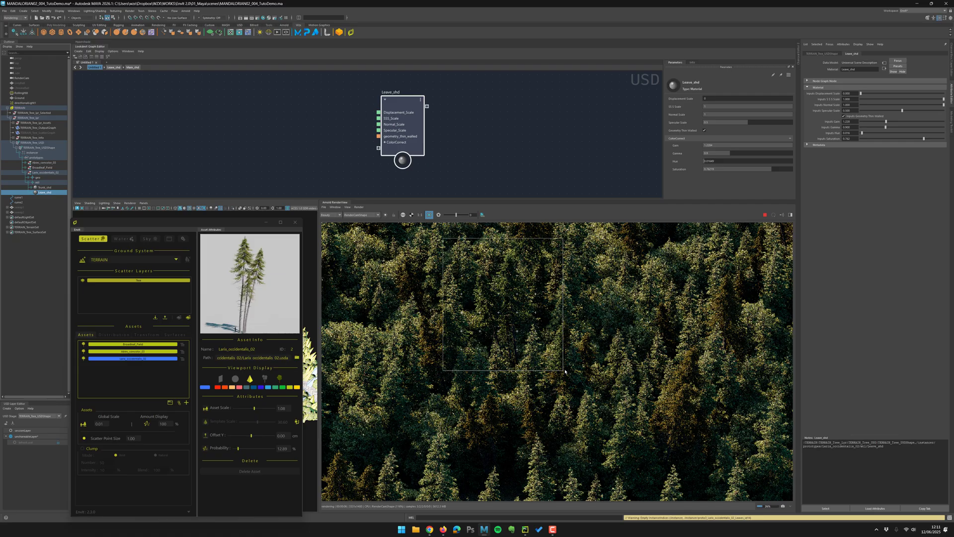
{"action": "middle_click_drag", "start_coordinate": [666, 347], "coordinate": [704, 388]}
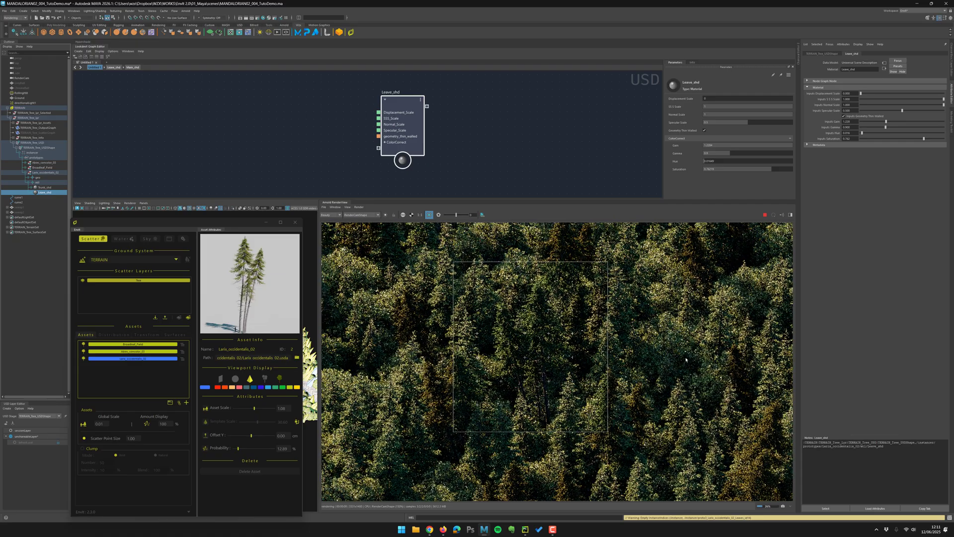
{"action": "left_click", "coordinate": [765, 214]}
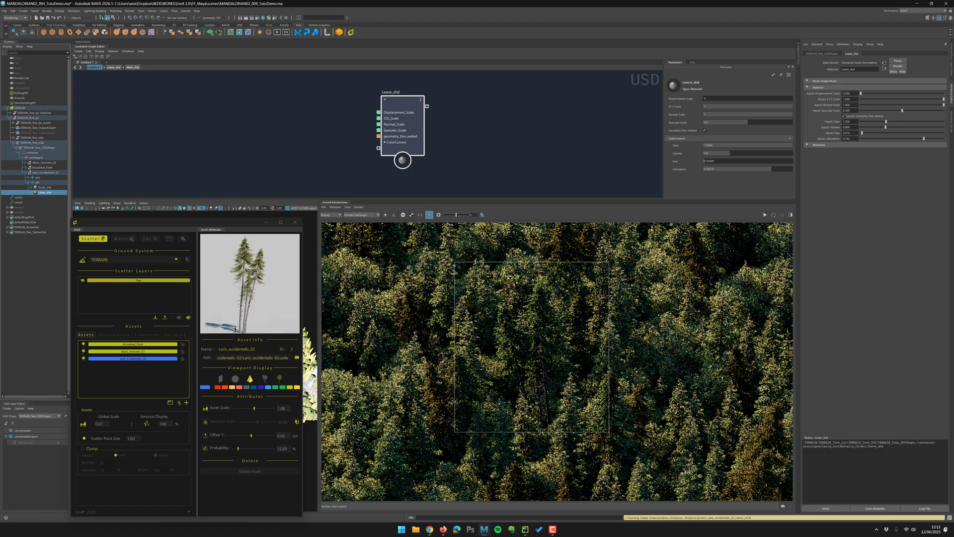